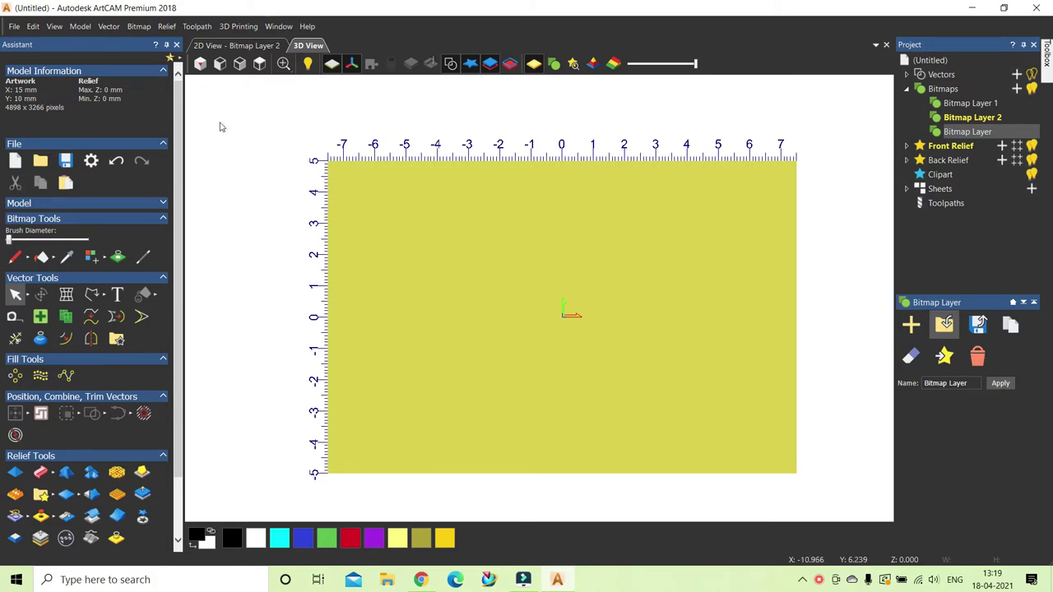
- Switch to Chrome and search Google for "duck 2d line"
{"action": "left_click", "coordinate": [422, 581]}
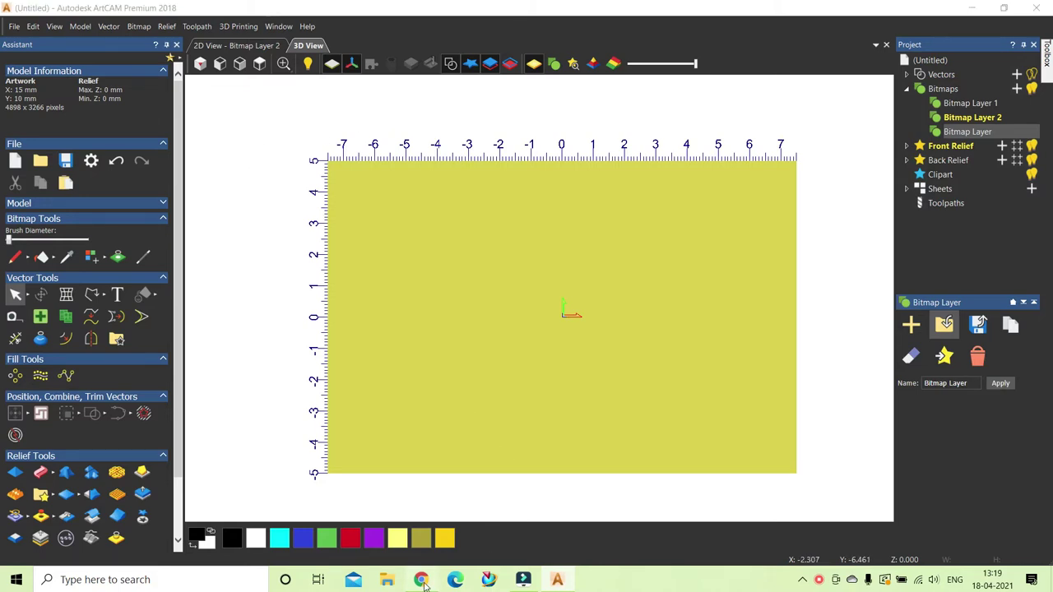
{"action": "left_click", "coordinate": [410, 285]}
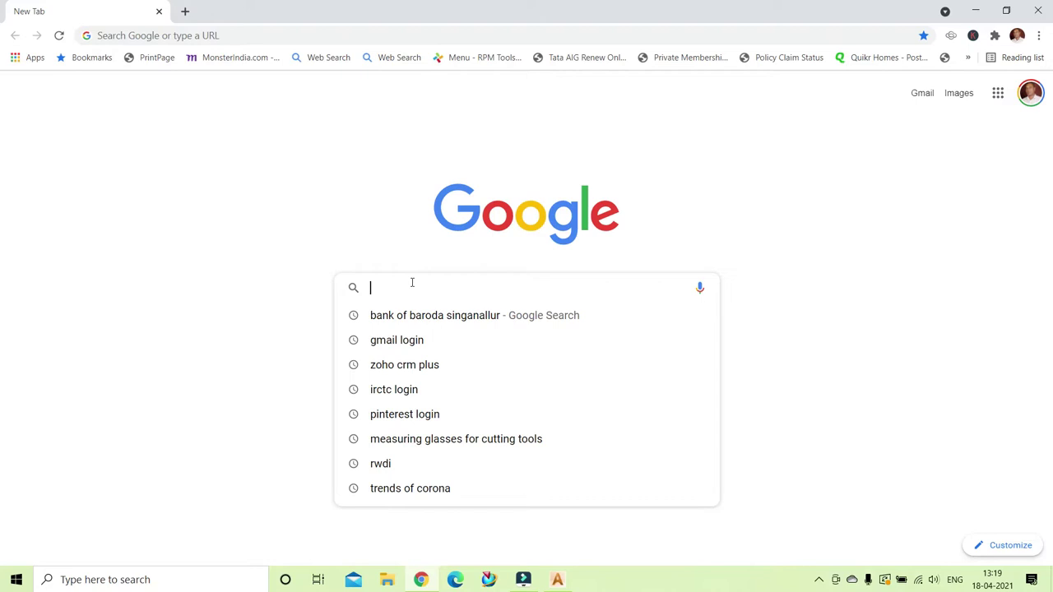
{"action": "type", "text": "duck"}
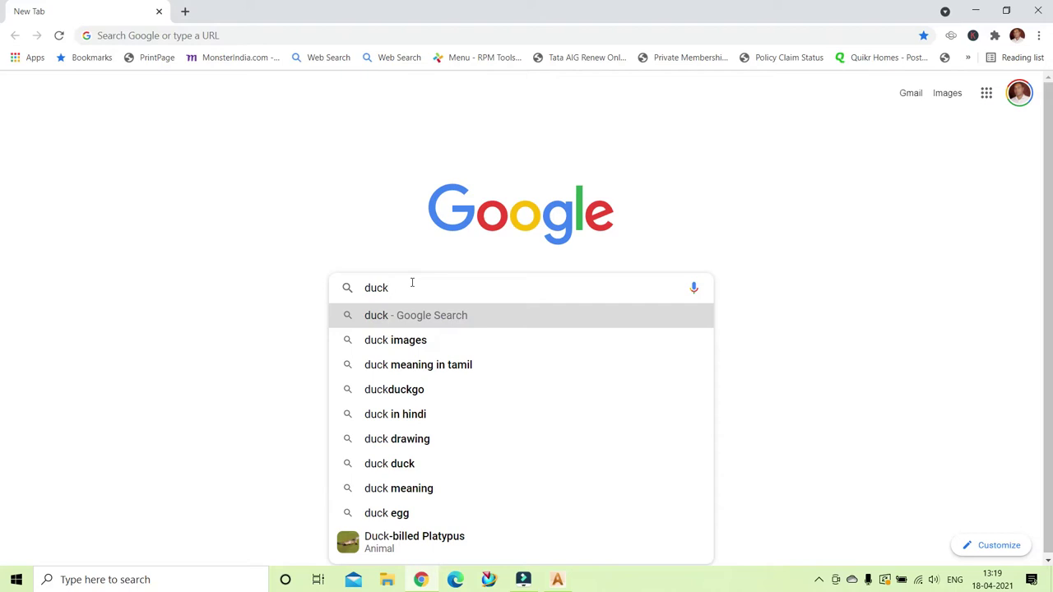
{"action": "type", "text": "2d line"}
{"action": "key", "text": "Return"}
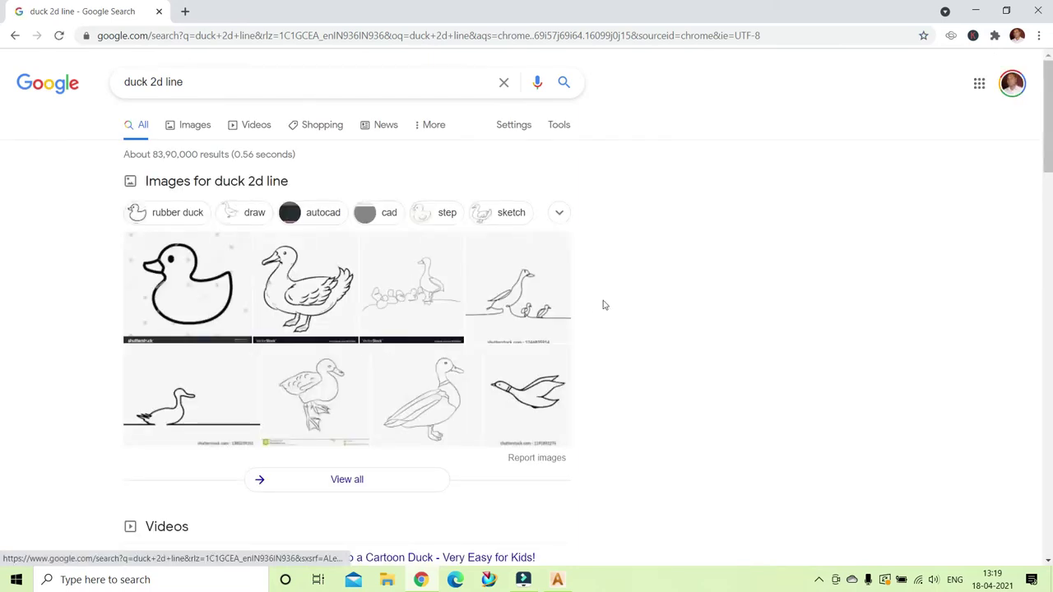
- Show the image results for the duck search and look through them for a simple outline drawing
{"action": "scroll", "coordinate": [722, 301], "scroll_direction": "down", "scroll_amount": 2}
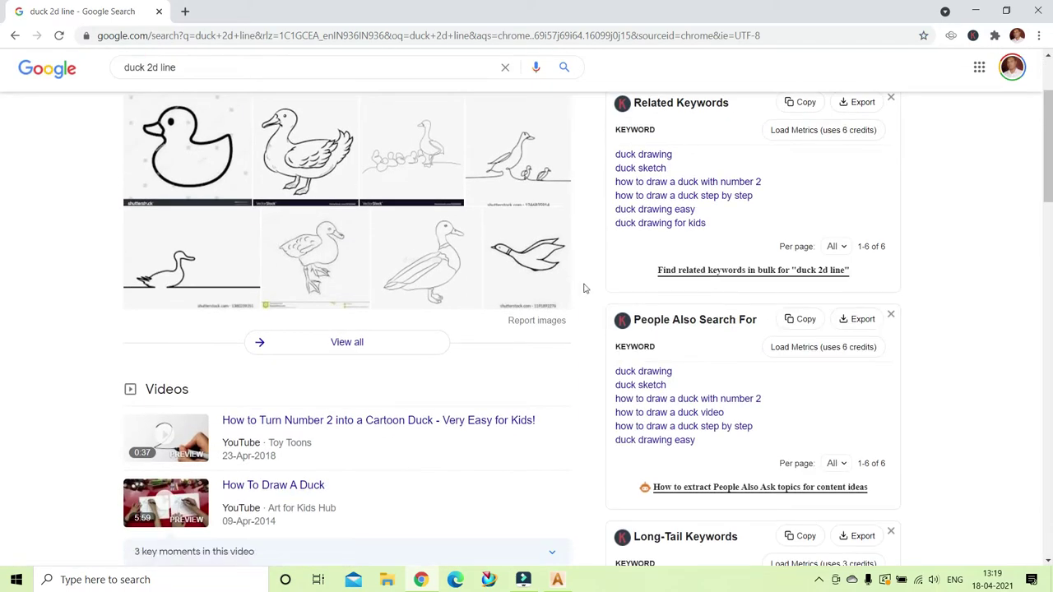
{"action": "scroll", "coordinate": [622, 287], "scroll_direction": "up", "scroll_amount": 1}
{"action": "left_click", "coordinate": [197, 56]}
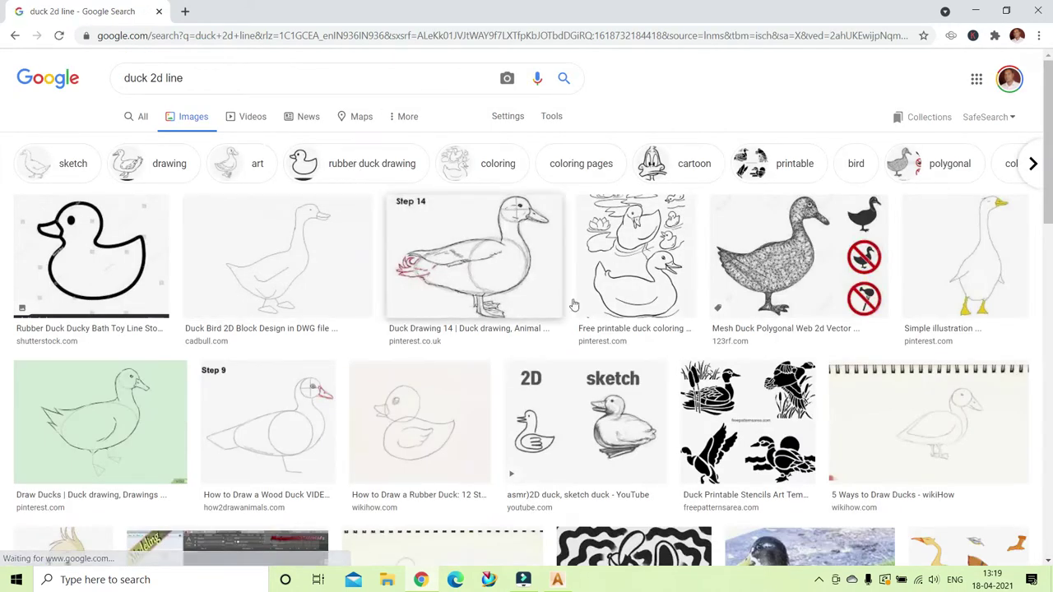
{"action": "scroll", "coordinate": [655, 364], "scroll_direction": "down", "scroll_amount": 1}
{"action": "scroll", "coordinate": [656, 365], "scroll_direction": "down", "scroll_amount": 2}
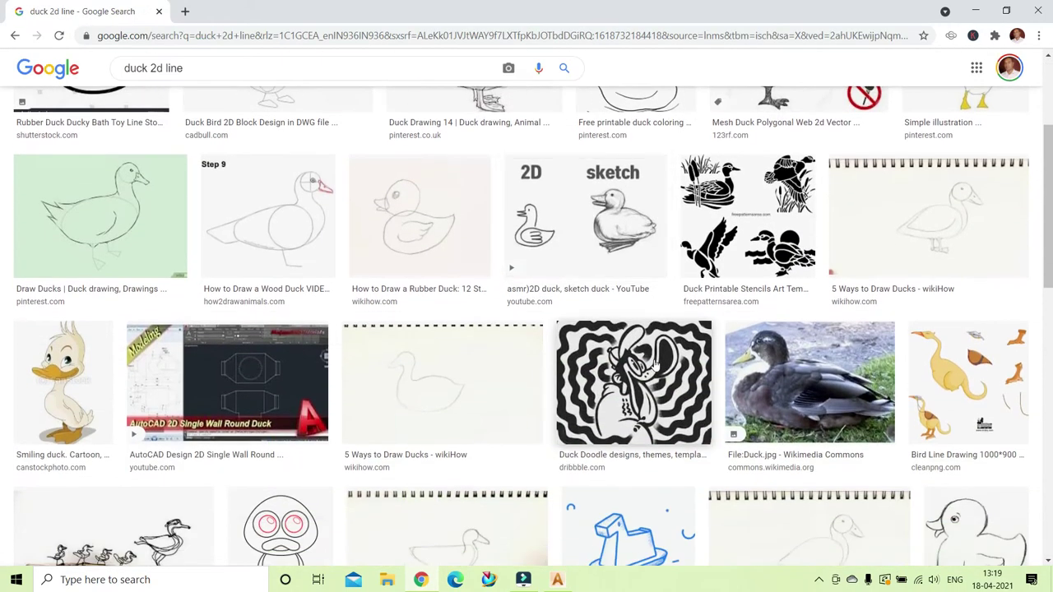
{"action": "scroll", "coordinate": [656, 364], "scroll_direction": "down", "scroll_amount": 2}
{"action": "scroll", "coordinate": [656, 364], "scroll_direction": "up", "scroll_amount": 5}
{"action": "scroll", "coordinate": [656, 364], "scroll_direction": "down", "scroll_amount": 1}
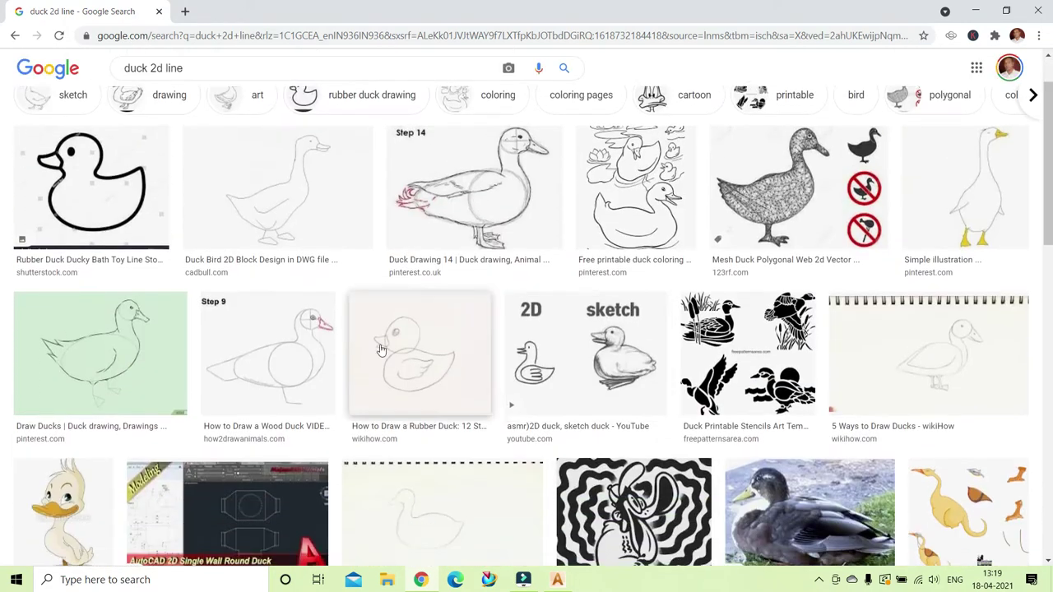
- Open the Shutterstock rubber duck line image and save it to the Desktop as a JPEG named duck
{"action": "left_click", "coordinate": [94, 209]}
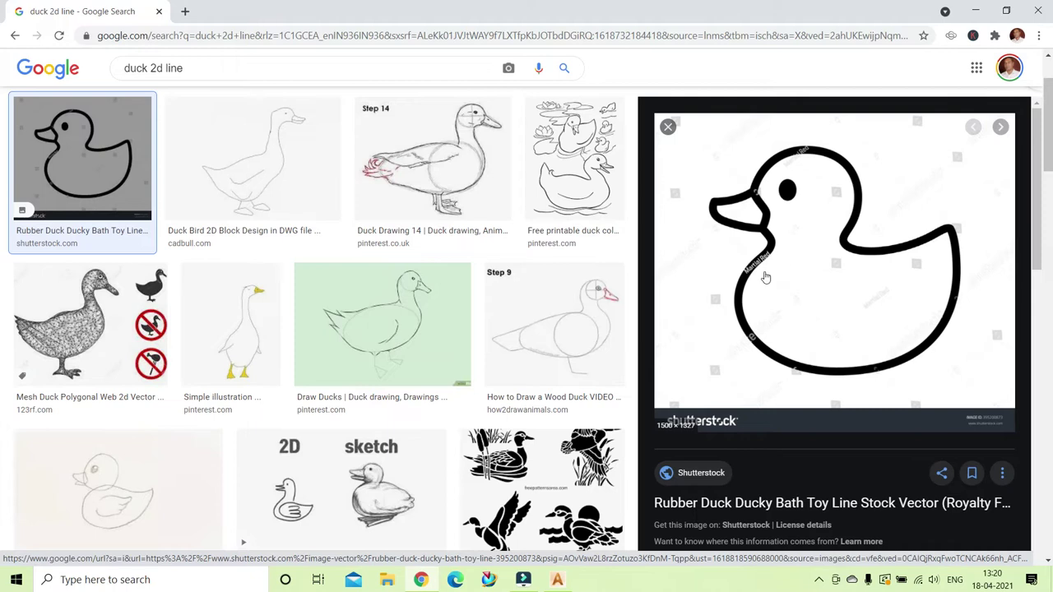
{"action": "right_click", "coordinate": [851, 252]}
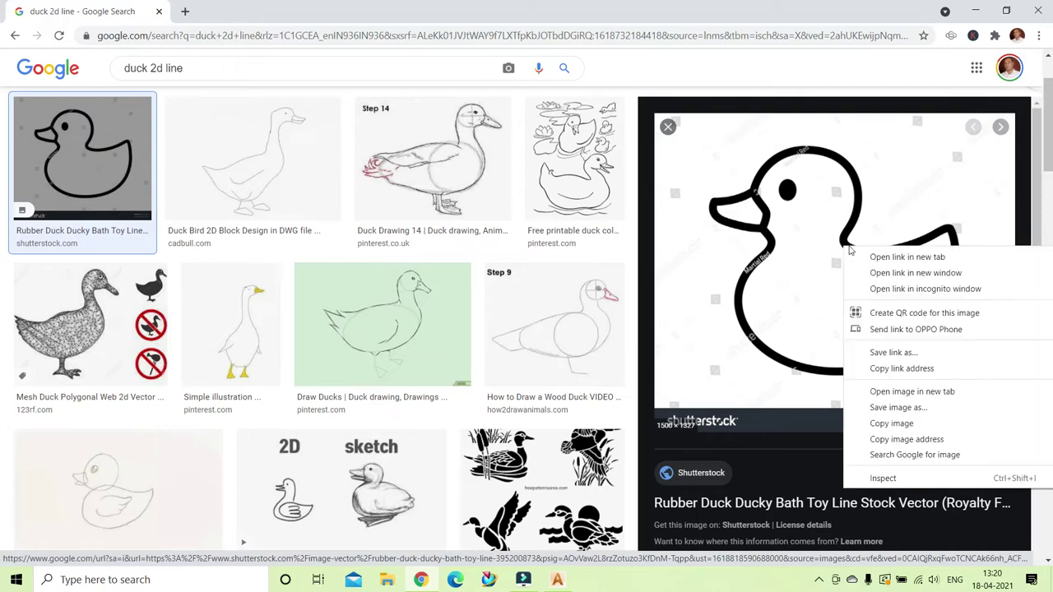
{"action": "left_click", "coordinate": [912, 407]}
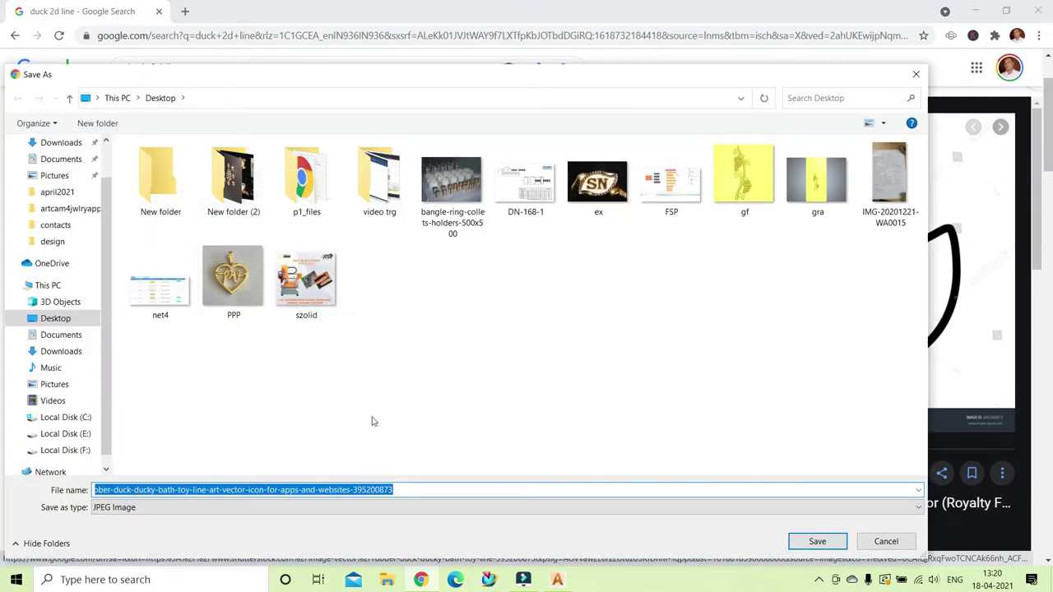
{"action": "type", "text": "d"}
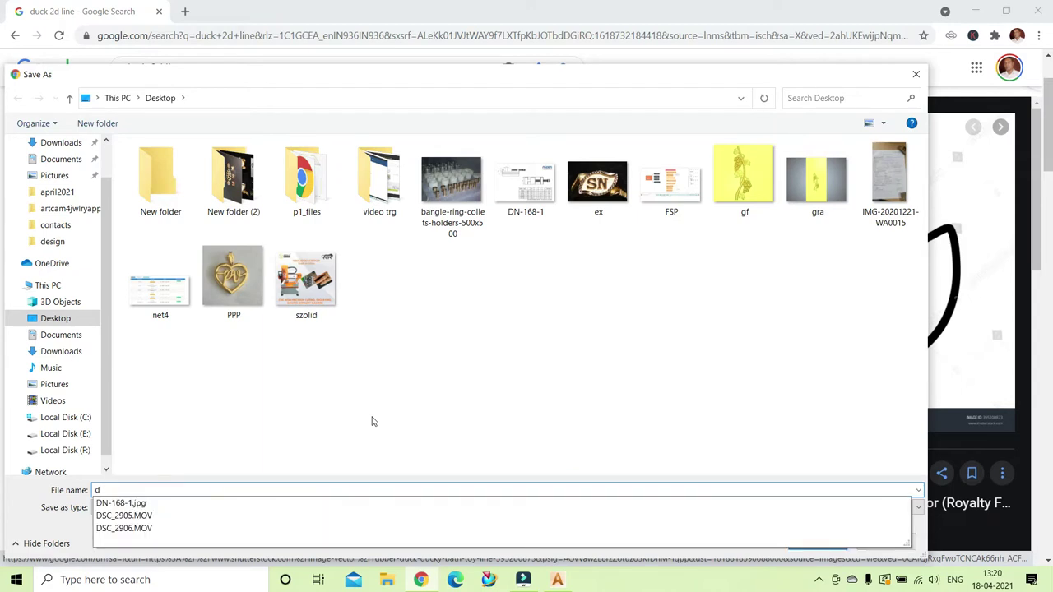
{"action": "type", "text": "uck"}
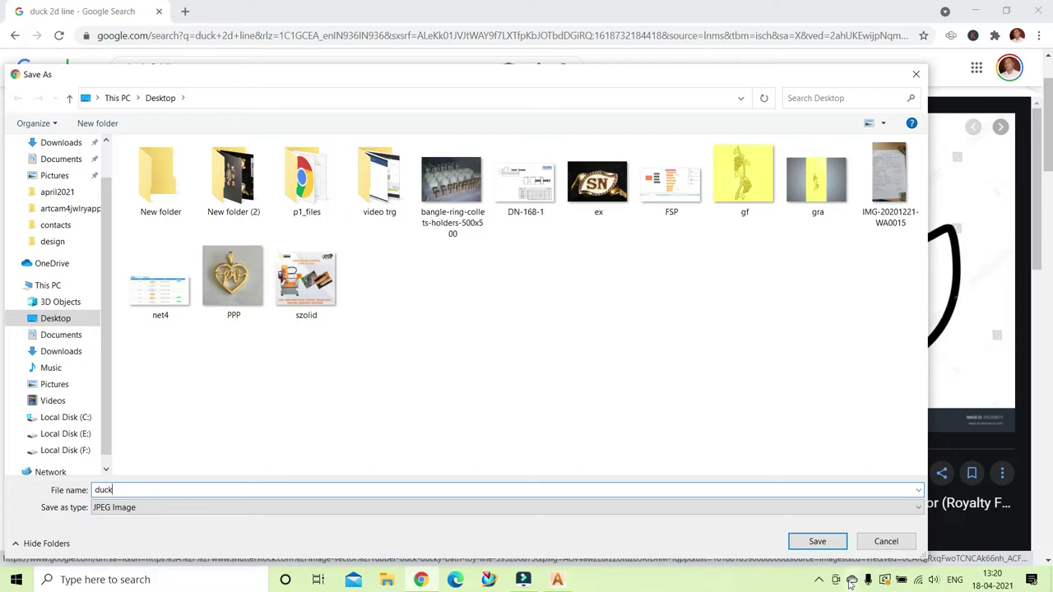
{"action": "left_click", "coordinate": [827, 543]}
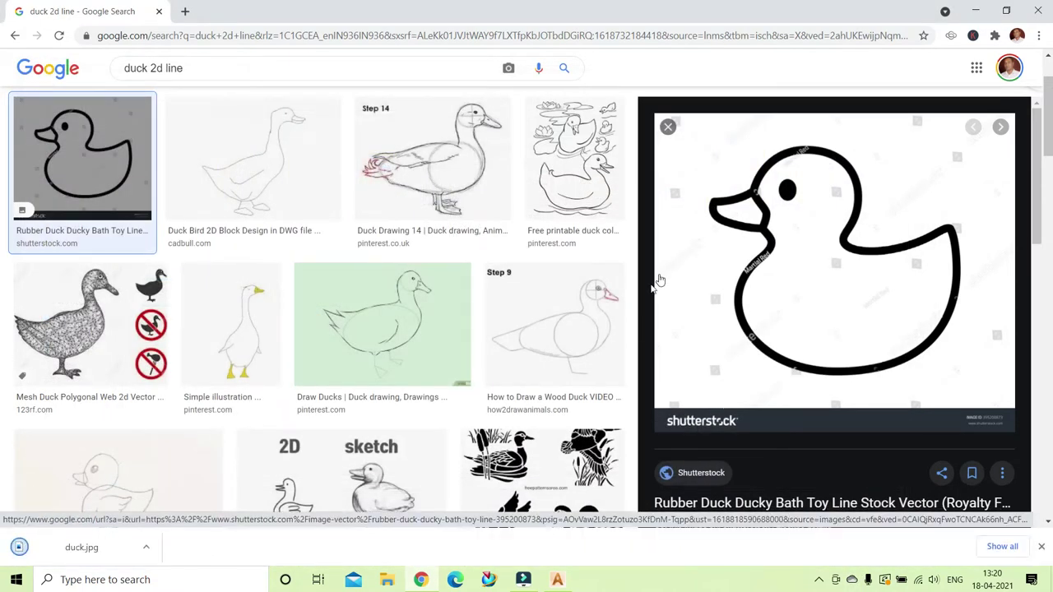
- Find the Duck Printable Stencils Art Templates image further down the results and open its preview
{"action": "scroll", "coordinate": [491, 292], "scroll_direction": "down", "scroll_amount": 2}
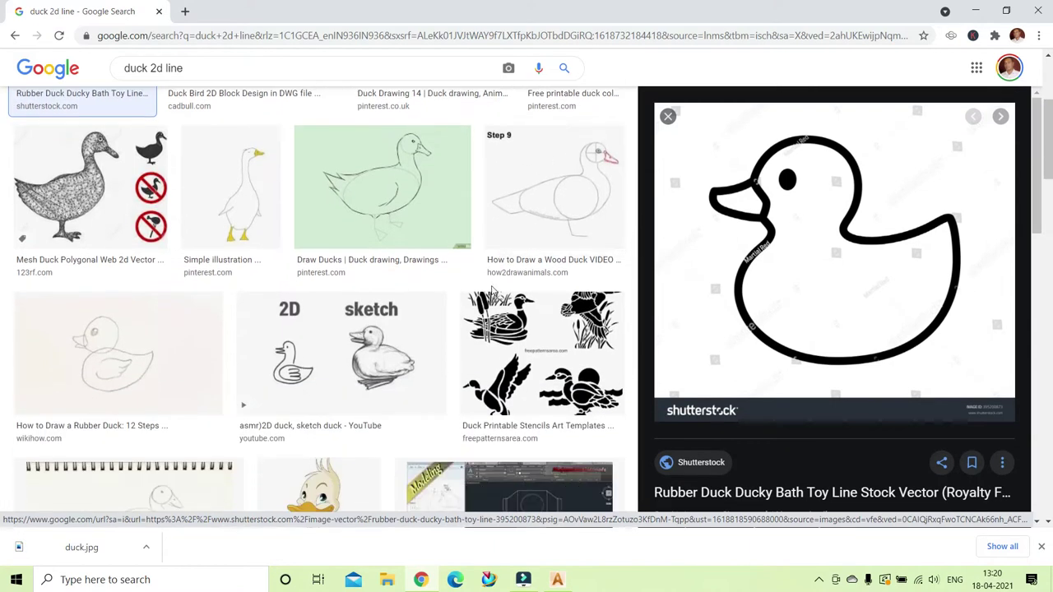
{"action": "scroll", "coordinate": [491, 292], "scroll_direction": "down", "scroll_amount": 1}
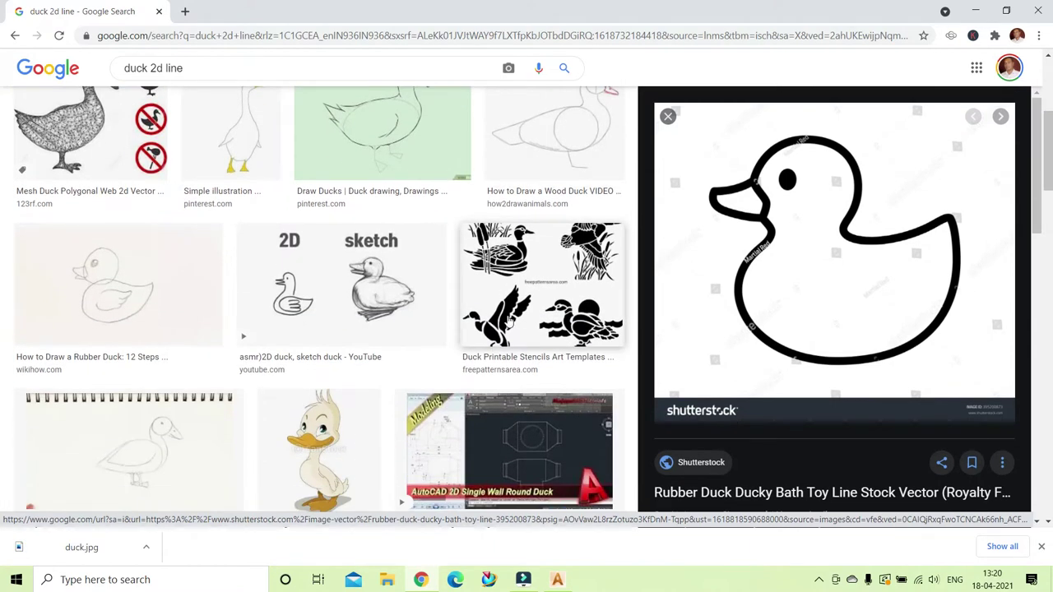
{"action": "left_click", "coordinate": [510, 321]}
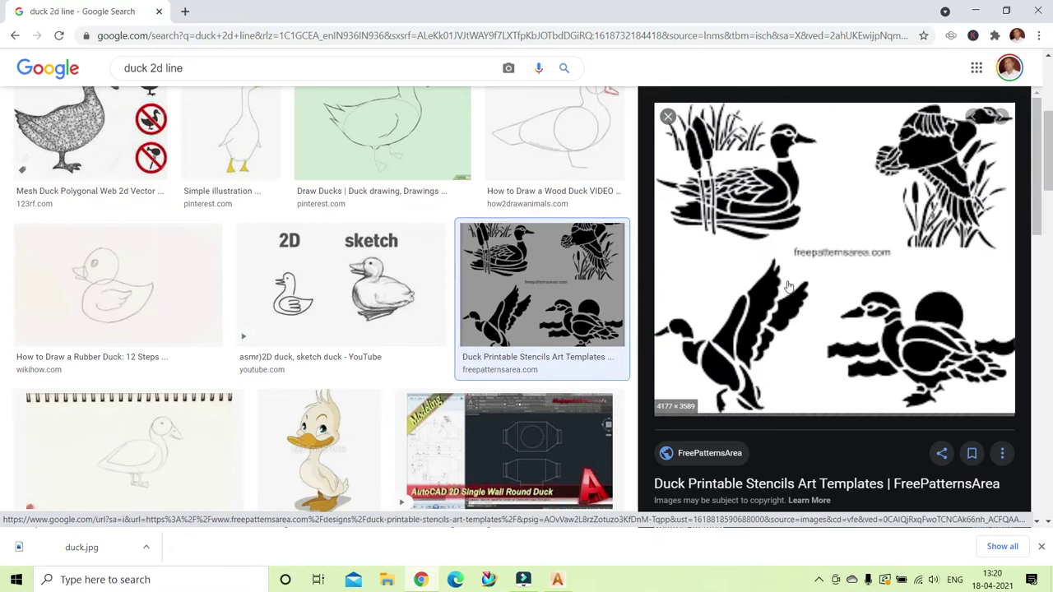
- Look through the related stencil images and open the source page of the flying mallard from Free Stencil Gallery
{"action": "scroll", "coordinate": [796, 261], "scroll_direction": "down", "scroll_amount": 2}
{"action": "scroll", "coordinate": [797, 261], "scroll_direction": "down", "scroll_amount": 3}
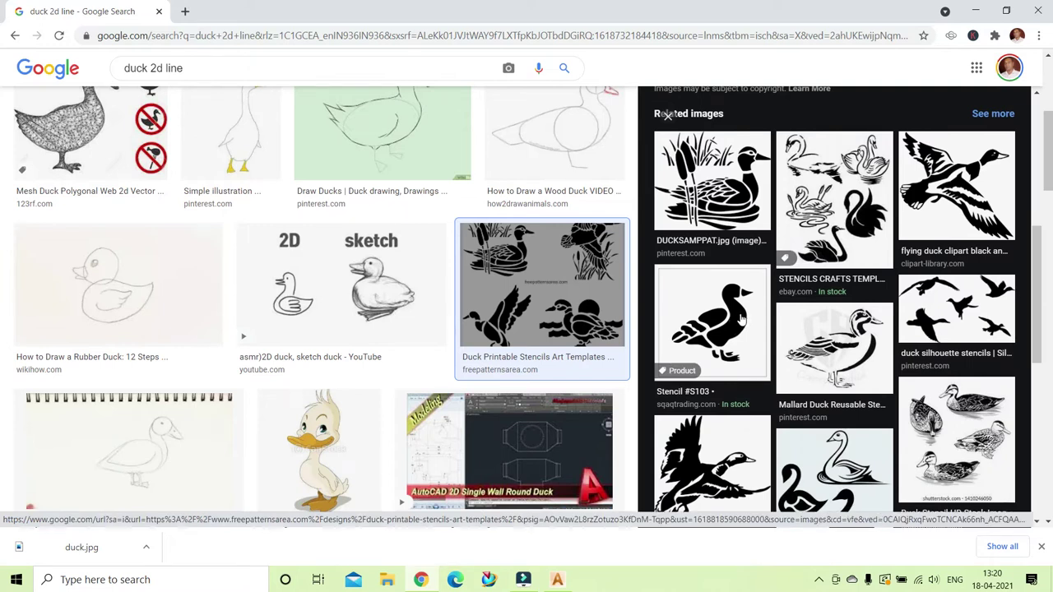
{"action": "scroll", "coordinate": [743, 319], "scroll_direction": "down", "scroll_amount": 1}
{"action": "scroll", "coordinate": [822, 294], "scroll_direction": "down", "scroll_amount": 3}
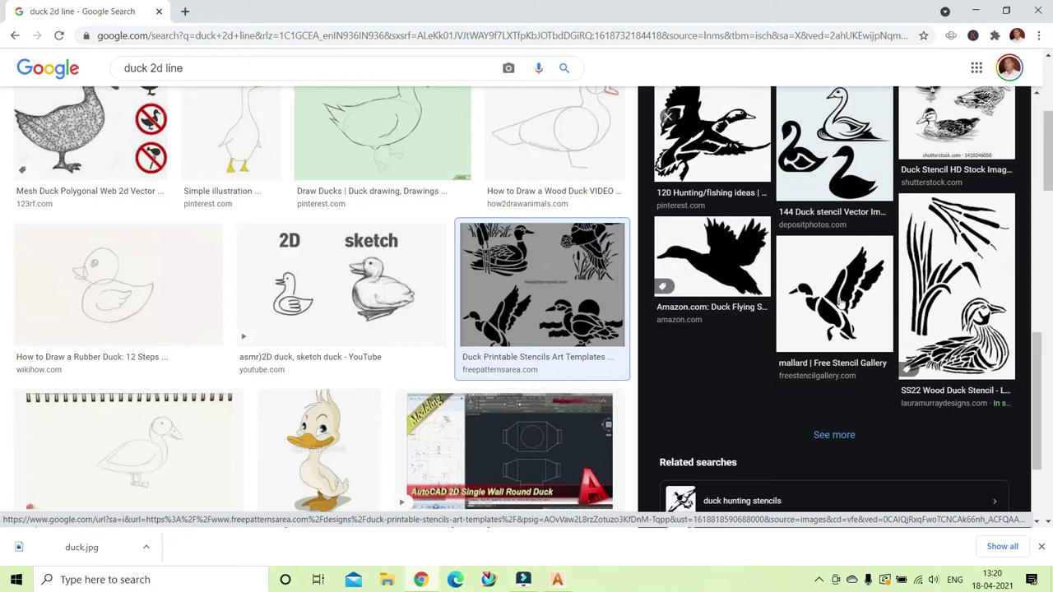
{"action": "scroll", "coordinate": [839, 303], "scroll_direction": "up", "scroll_amount": 2}
{"action": "scroll", "coordinate": [827, 302], "scroll_direction": "down", "scroll_amount": 1}
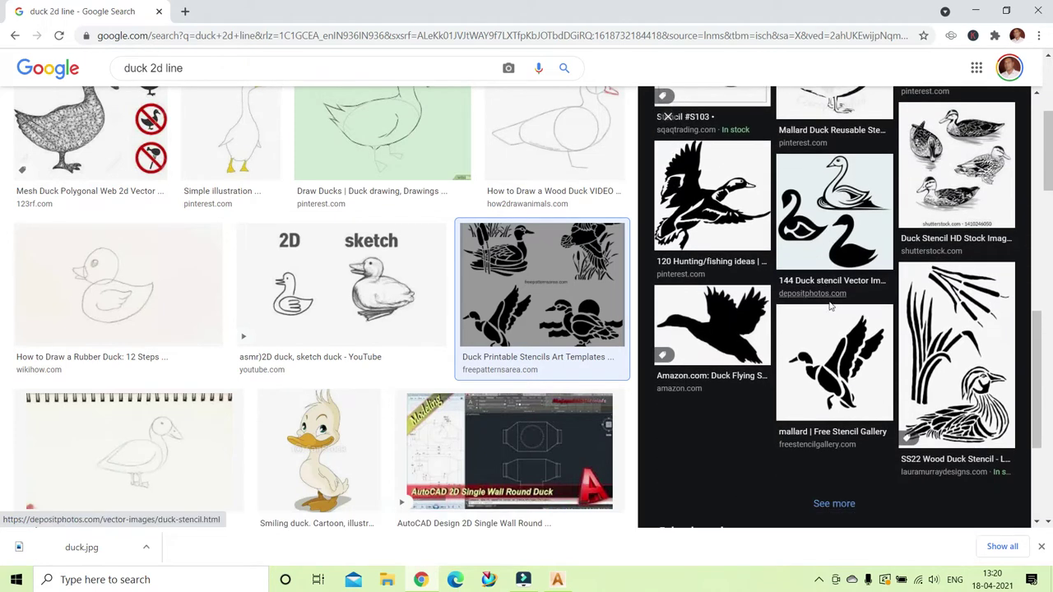
{"action": "left_click", "coordinate": [842, 358]}
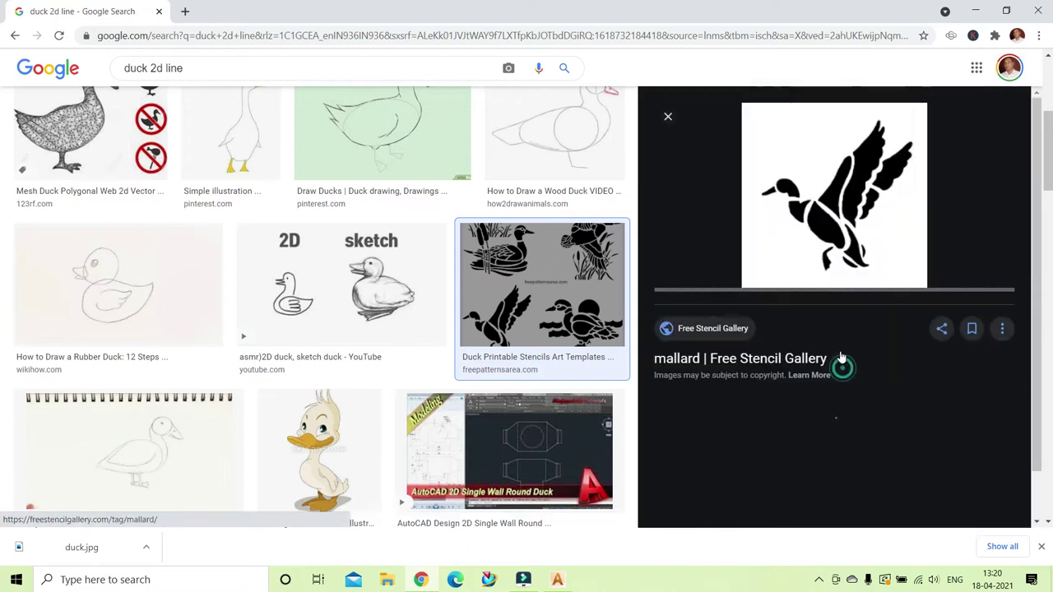
{"action": "left_click", "coordinate": [829, 222]}
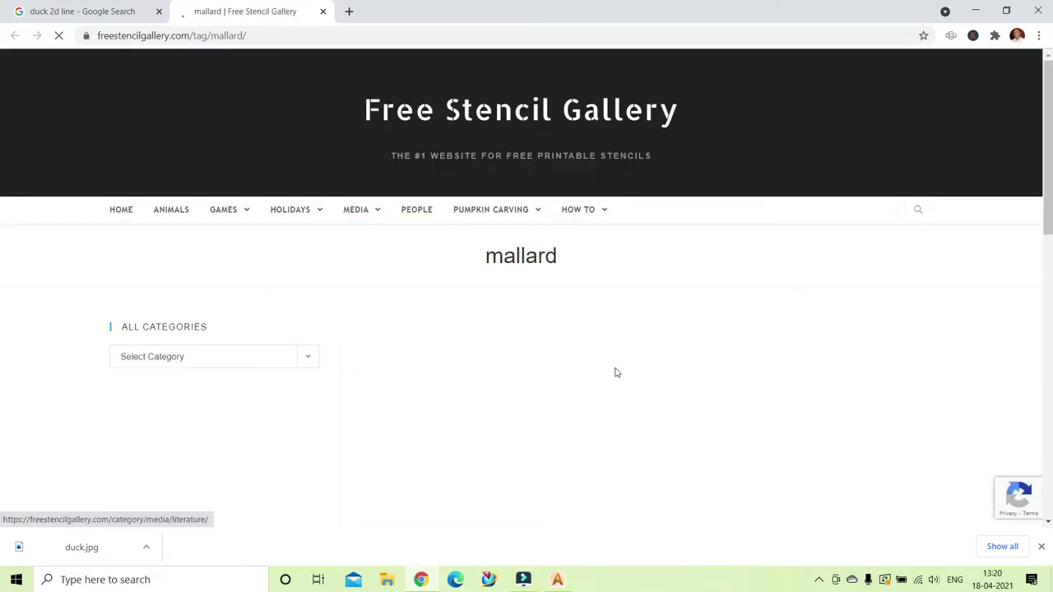
- Open the Duck Stencil page from the mallard listing
{"action": "scroll", "coordinate": [617, 373], "scroll_direction": "down", "scroll_amount": 2}
{"action": "scroll", "coordinate": [616, 372], "scroll_direction": "down", "scroll_amount": 4}
{"action": "right_click", "coordinate": [454, 142]}
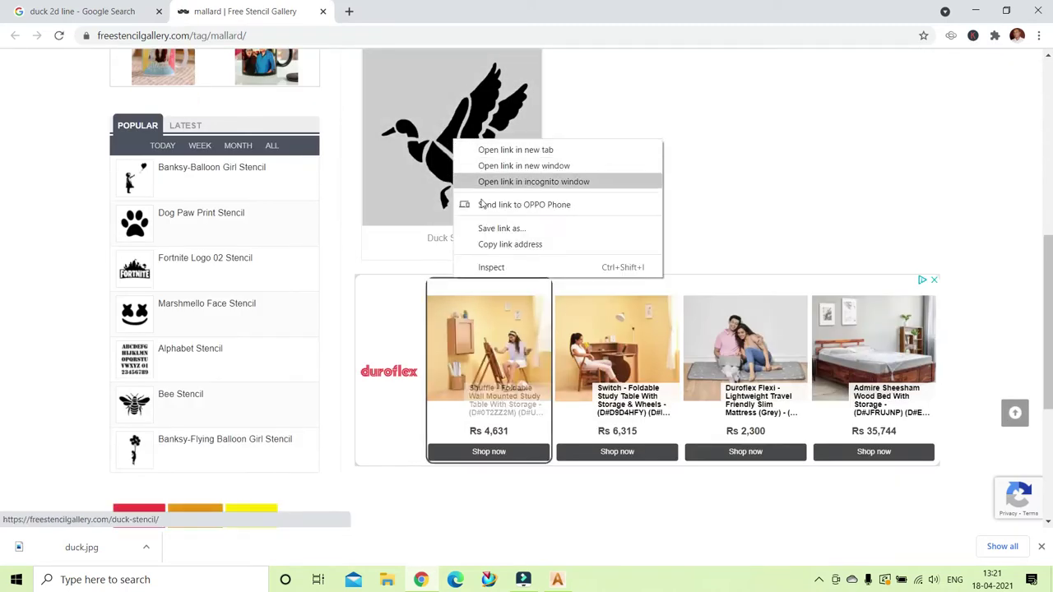
{"action": "left_click", "coordinate": [438, 134]}
{"action": "right_click", "coordinate": [446, 137]}
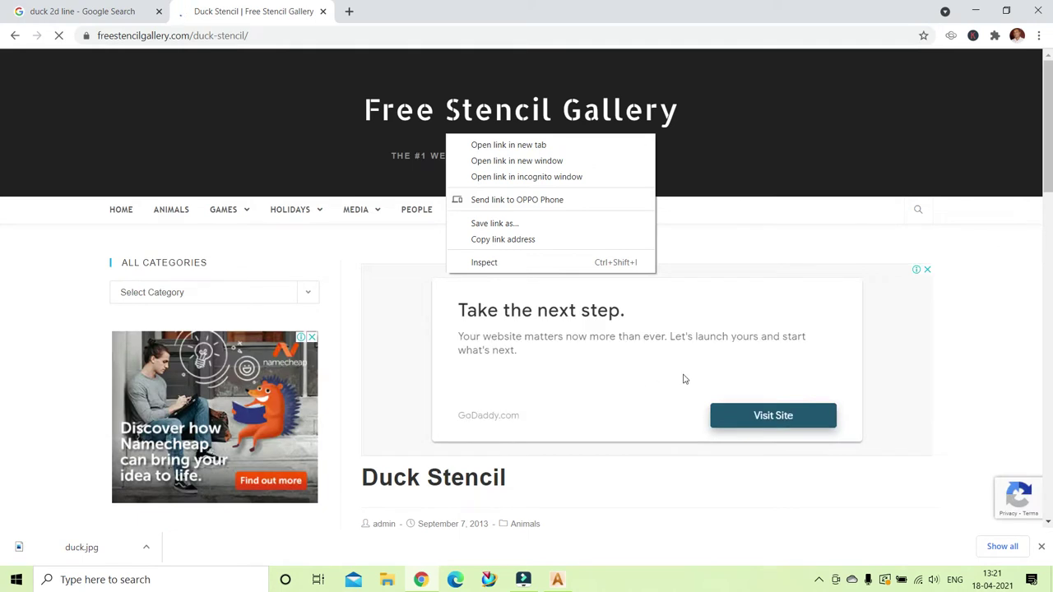
- Examine the flying duck outline on the Duck Stencil page and the related stencils below it
{"action": "scroll", "coordinate": [651, 358], "scroll_direction": "down", "scroll_amount": 3}
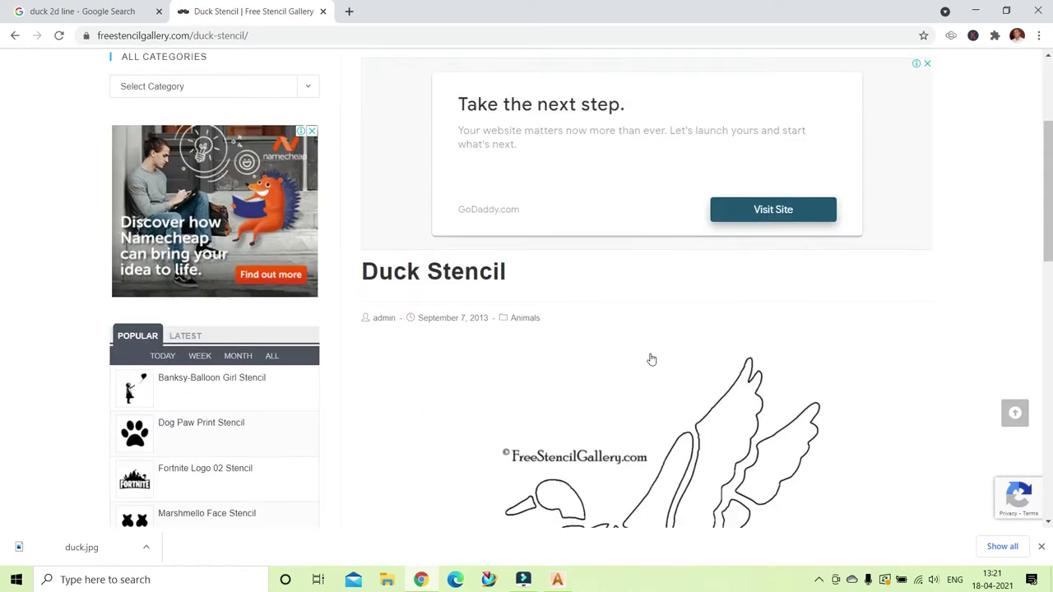
{"action": "scroll", "coordinate": [651, 359], "scroll_direction": "down", "scroll_amount": 3}
{"action": "scroll", "coordinate": [651, 360], "scroll_direction": "down", "scroll_amount": 4}
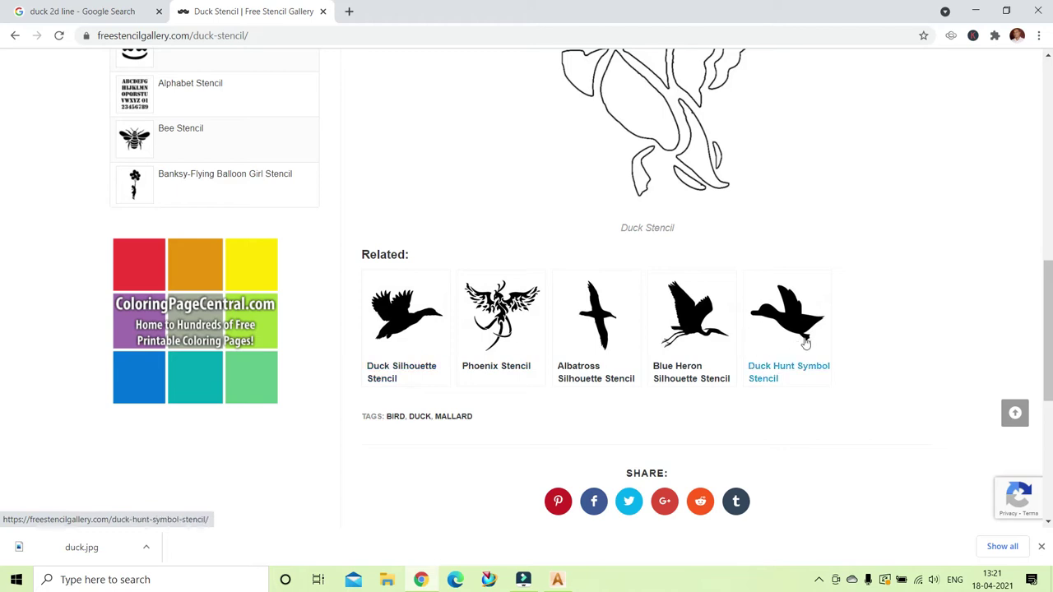
{"action": "scroll", "coordinate": [767, 330], "scroll_direction": "down", "scroll_amount": 2}
{"action": "scroll", "coordinate": [767, 330], "scroll_direction": "up", "scroll_amount": 3}
{"action": "scroll", "coordinate": [768, 331], "scroll_direction": "down", "scroll_amount": 1}
{"action": "scroll", "coordinate": [767, 331], "scroll_direction": "up", "scroll_amount": 2}
{"action": "scroll", "coordinate": [767, 331], "scroll_direction": "up", "scroll_amount": 3}
{"action": "scroll", "coordinate": [765, 329], "scroll_direction": "down", "scroll_amount": 1}
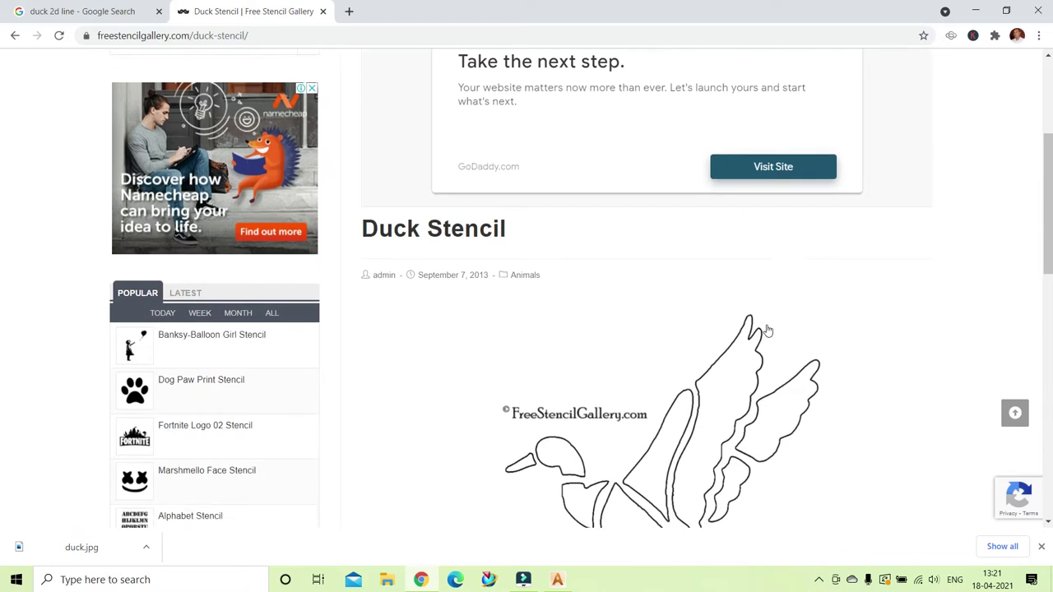
{"action": "scroll", "coordinate": [753, 329], "scroll_direction": "down", "scroll_amount": 4}
{"action": "scroll", "coordinate": [741, 321], "scroll_direction": "up", "scroll_amount": 1}
{"action": "scroll", "coordinate": [732, 311], "scroll_direction": "up", "scroll_amount": 2}
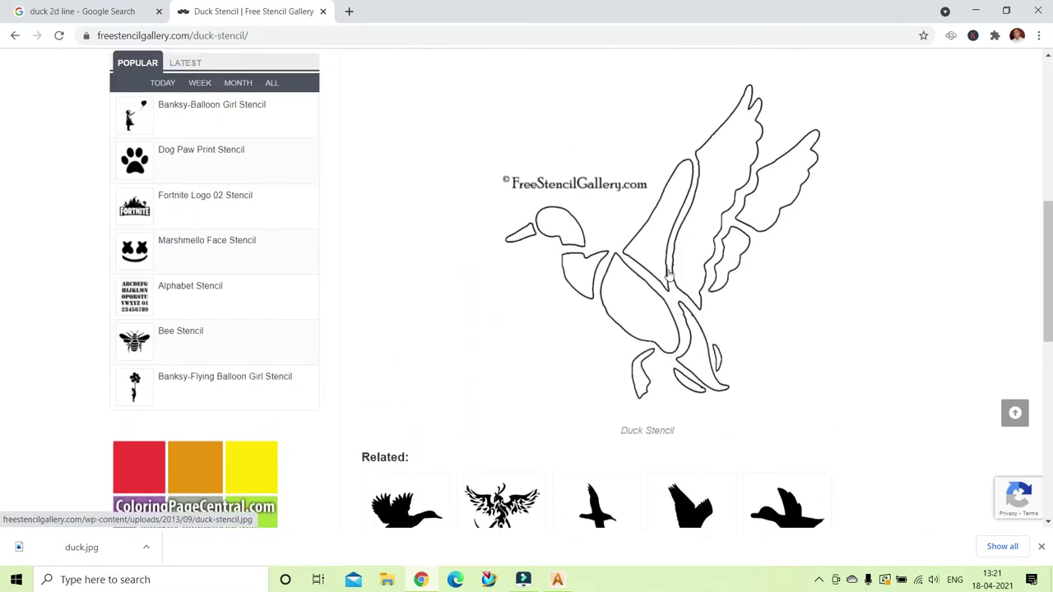
{"action": "scroll", "coordinate": [666, 294], "scroll_direction": "down", "scroll_amount": 1}
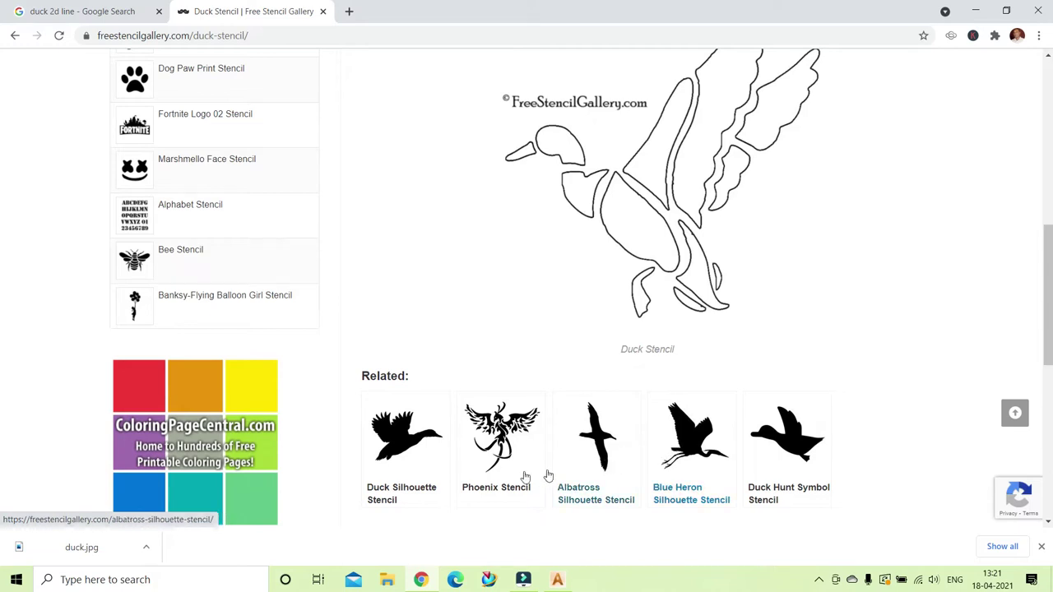
- Open the related Duck Silhouette Stencil page and save its outline image to the Desktop as JPEG Duck-Silhouette-Stencil-1024x791
{"action": "left_click", "coordinate": [413, 434]}
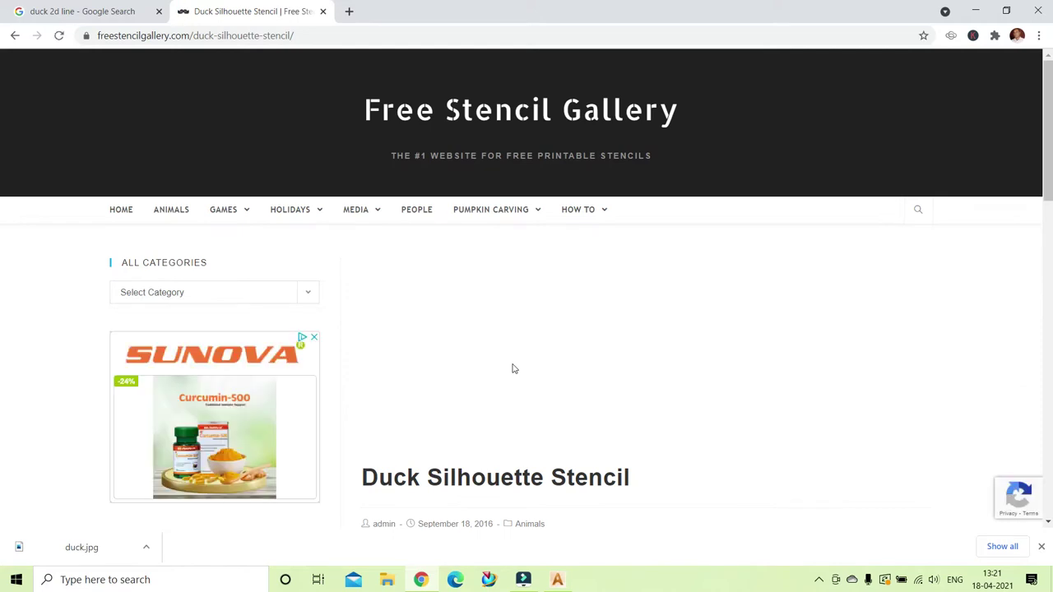
{"action": "scroll", "coordinate": [512, 368], "scroll_direction": "down", "scroll_amount": 4}
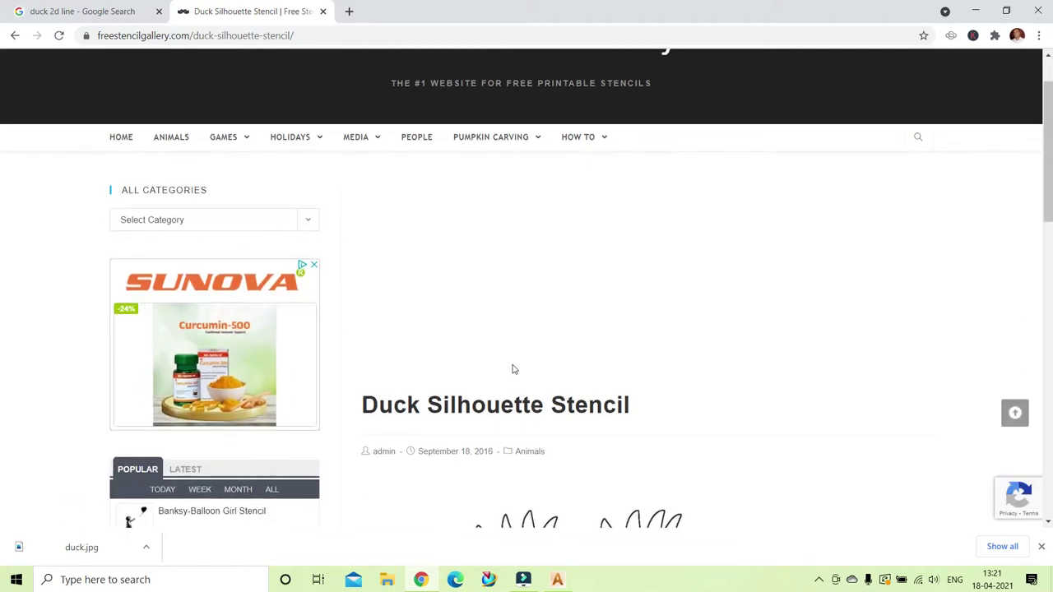
{"action": "scroll", "coordinate": [511, 368], "scroll_direction": "down", "scroll_amount": 3}
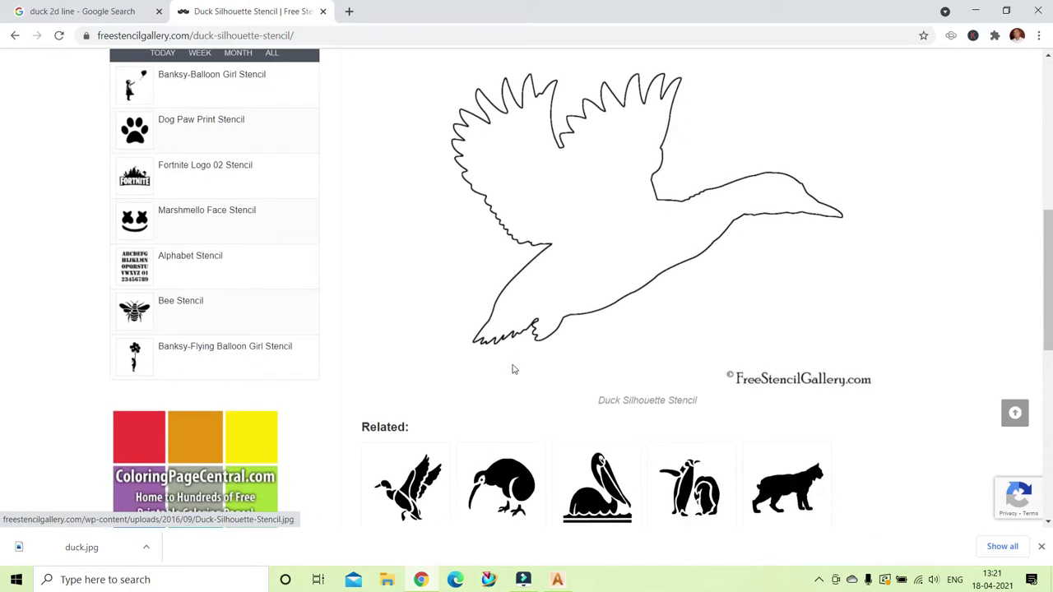
{"action": "scroll", "coordinate": [512, 369], "scroll_direction": "up", "scroll_amount": 3}
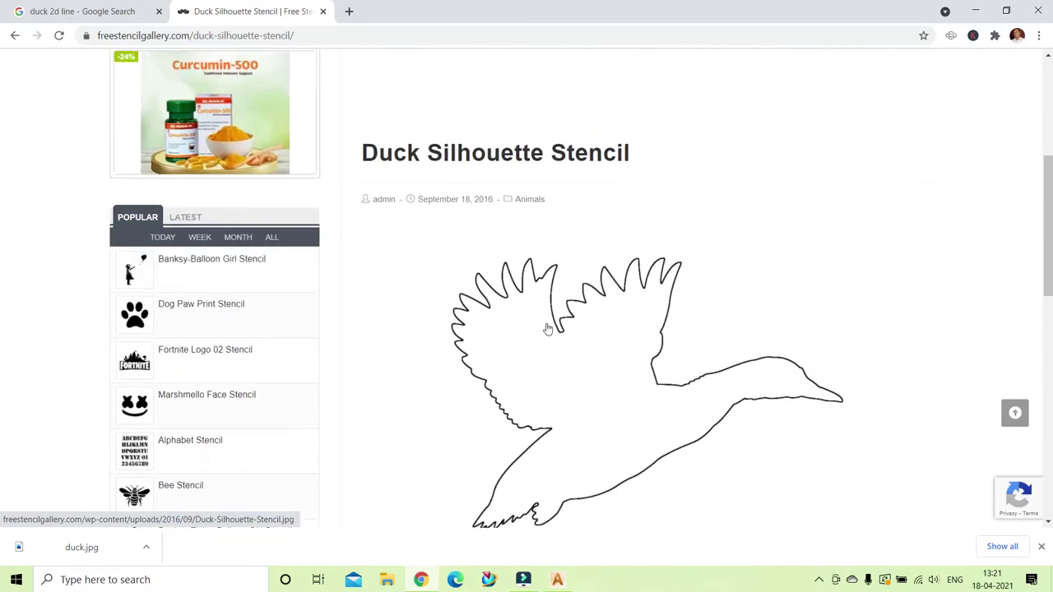
{"action": "right_click", "coordinate": [557, 330]}
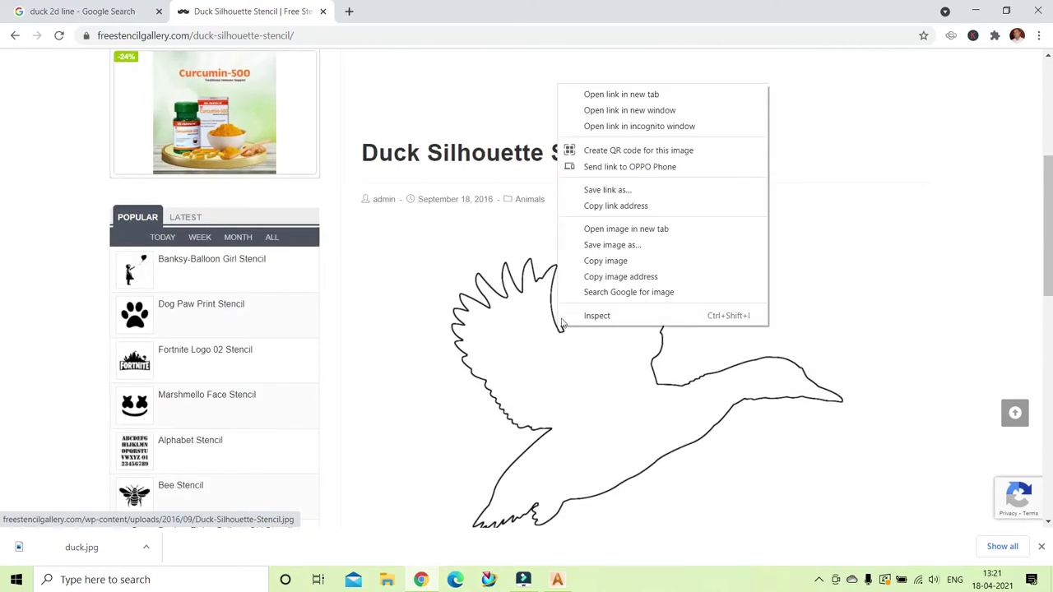
{"action": "left_click", "coordinate": [612, 245]}
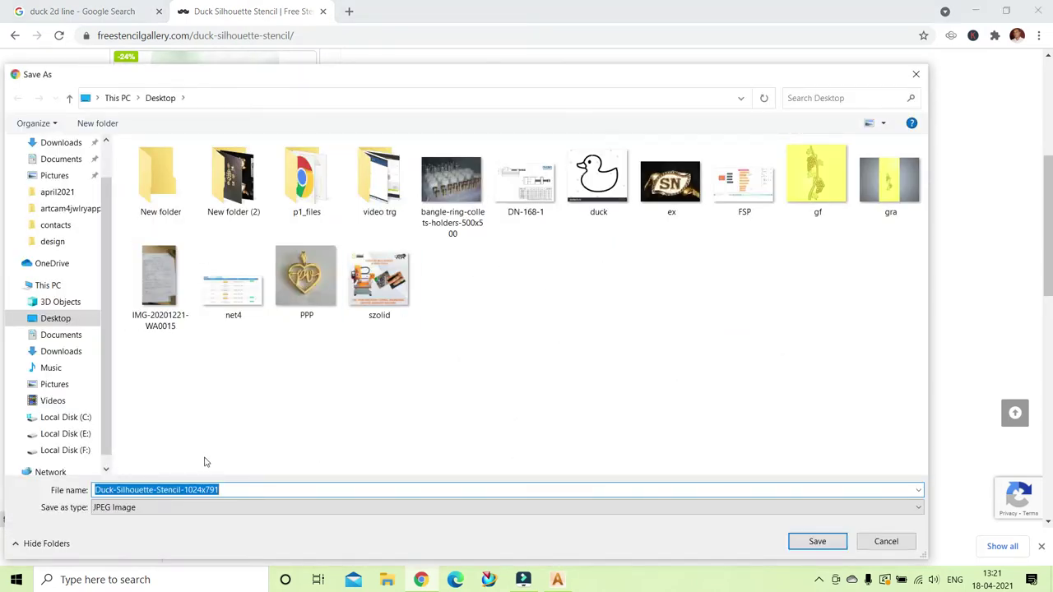
{"action": "left_click", "coordinate": [815, 541]}
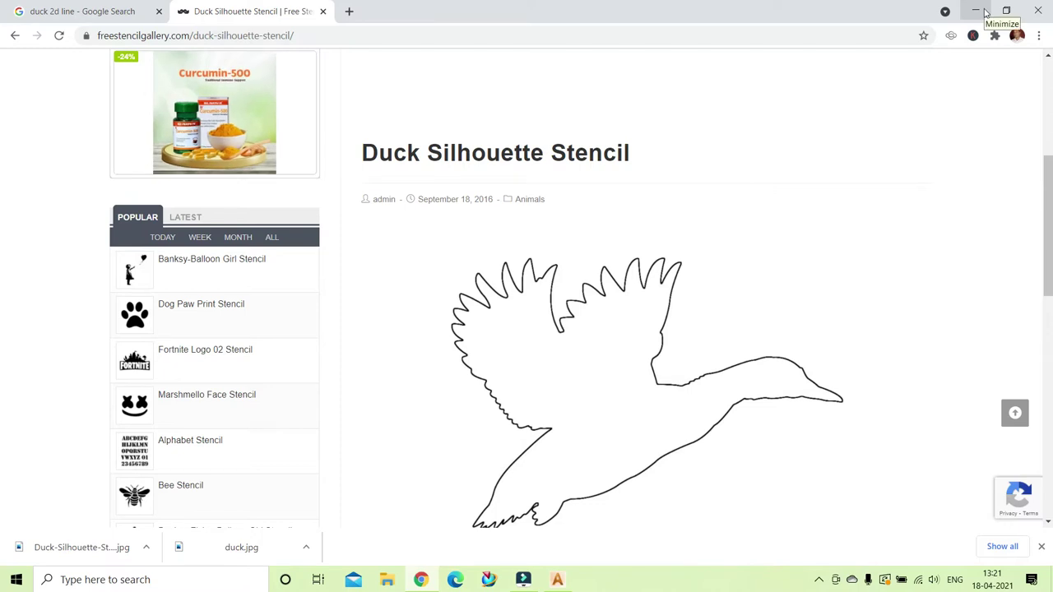
- Switch to ArtCAM and open the duck image from the Desktop, discarding the current model's changes and setting the new model's origin at the centre
{"action": "left_click", "coordinate": [556, 579]}
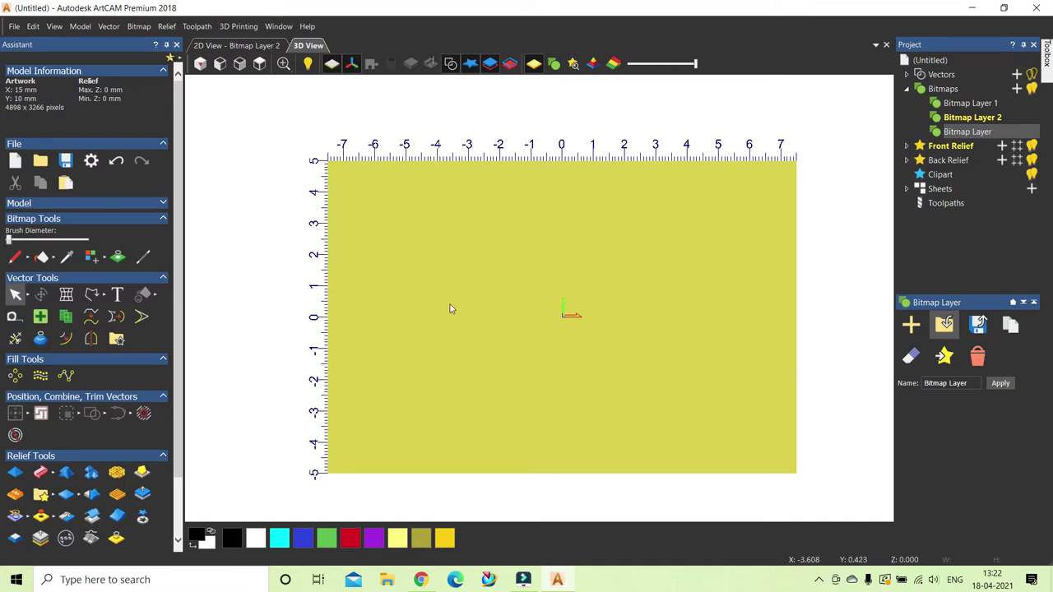
{"action": "left_click", "coordinate": [14, 27]}
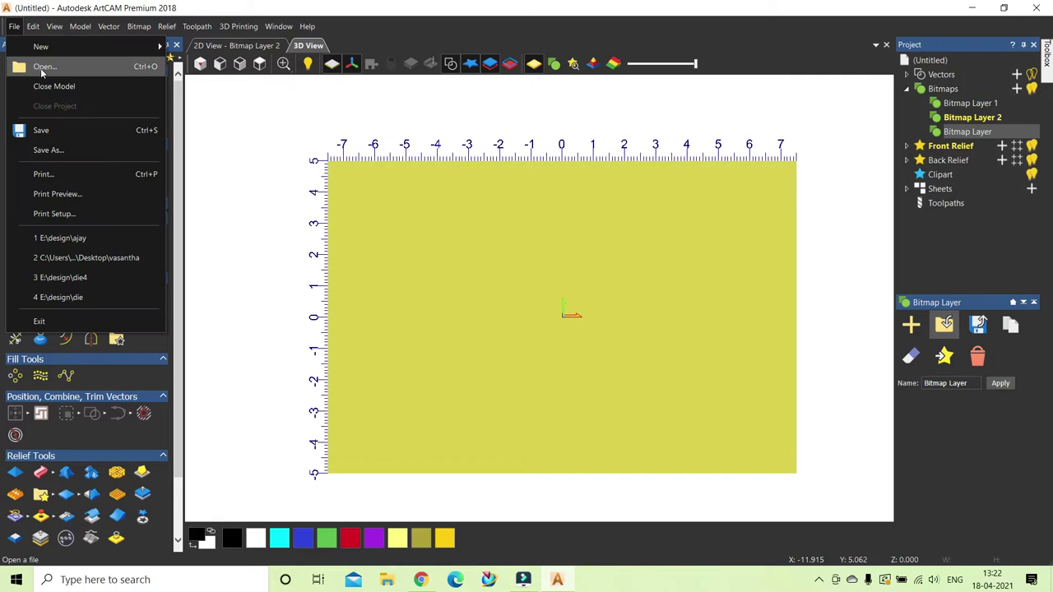
{"action": "left_click", "coordinate": [42, 68]}
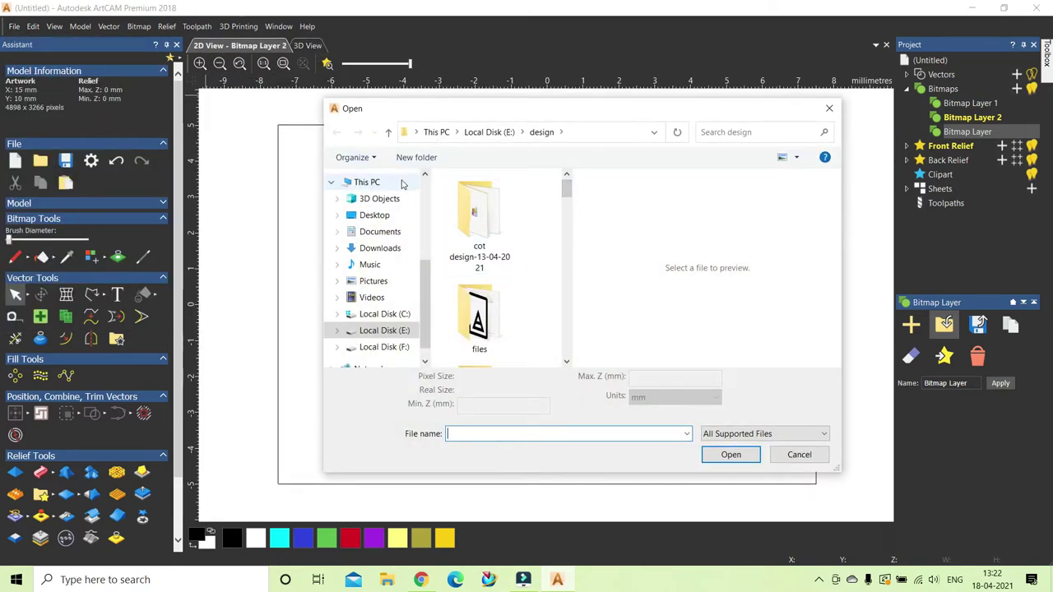
{"action": "left_click", "coordinate": [374, 216]}
{"action": "left_click_drag", "start_coordinate": [566, 186], "coordinate": [568, 244]}
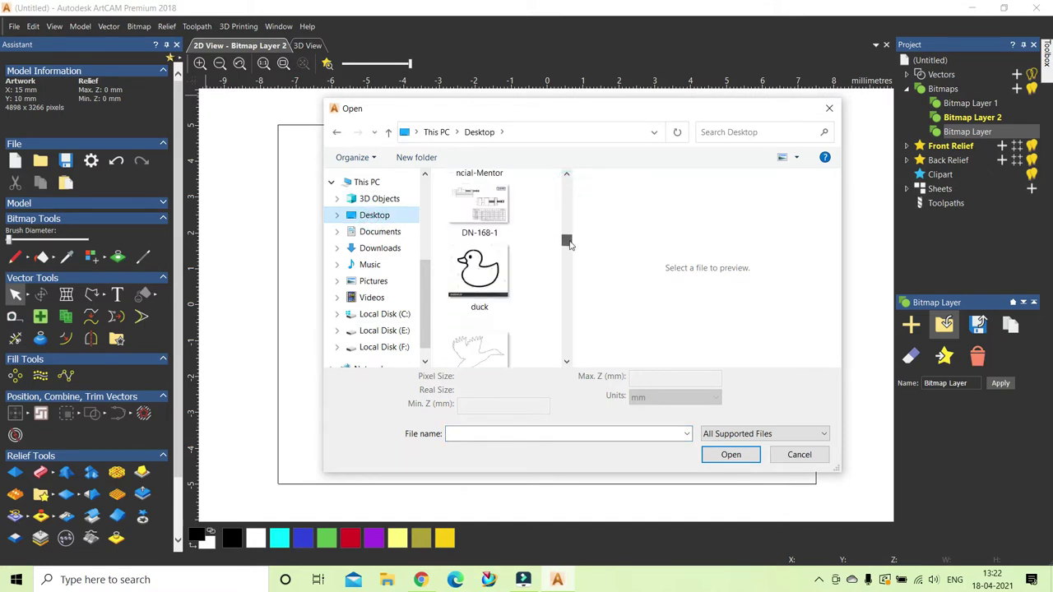
{"action": "left_click", "coordinate": [483, 271]}
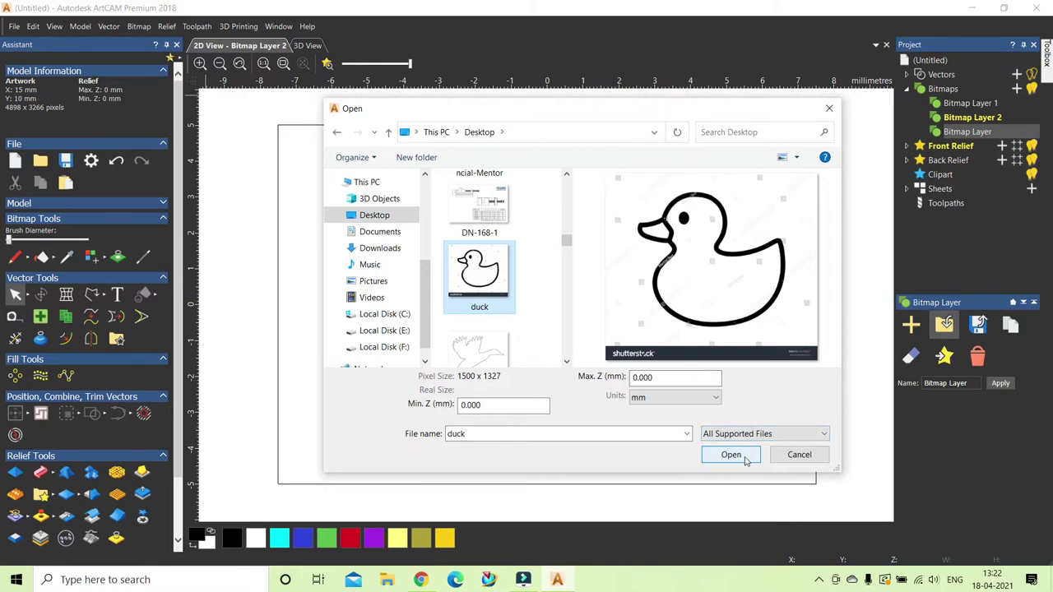
{"action": "left_click", "coordinate": [746, 460]}
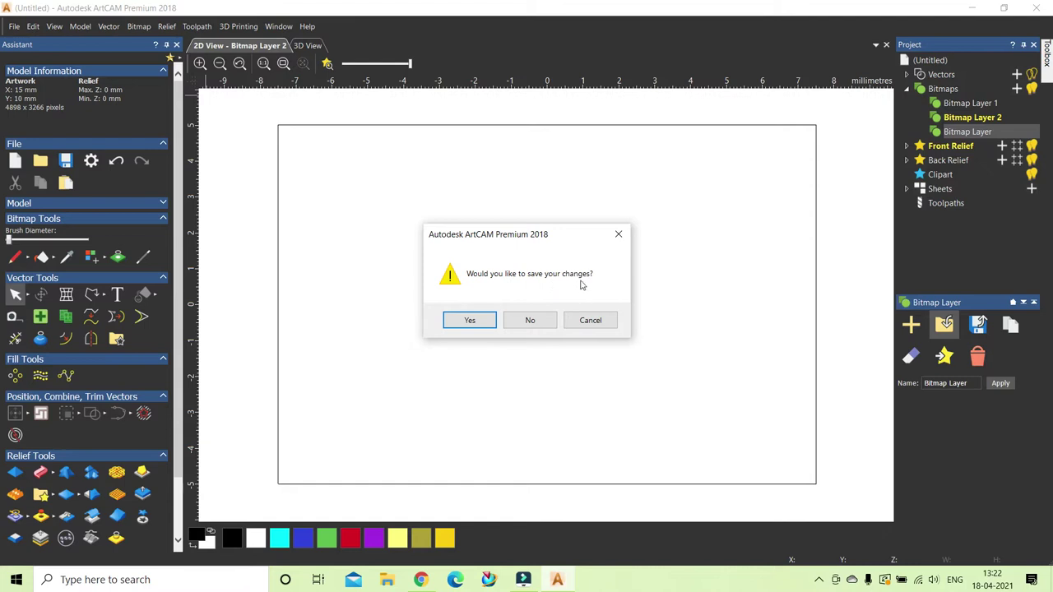
{"action": "left_click", "coordinate": [545, 322]}
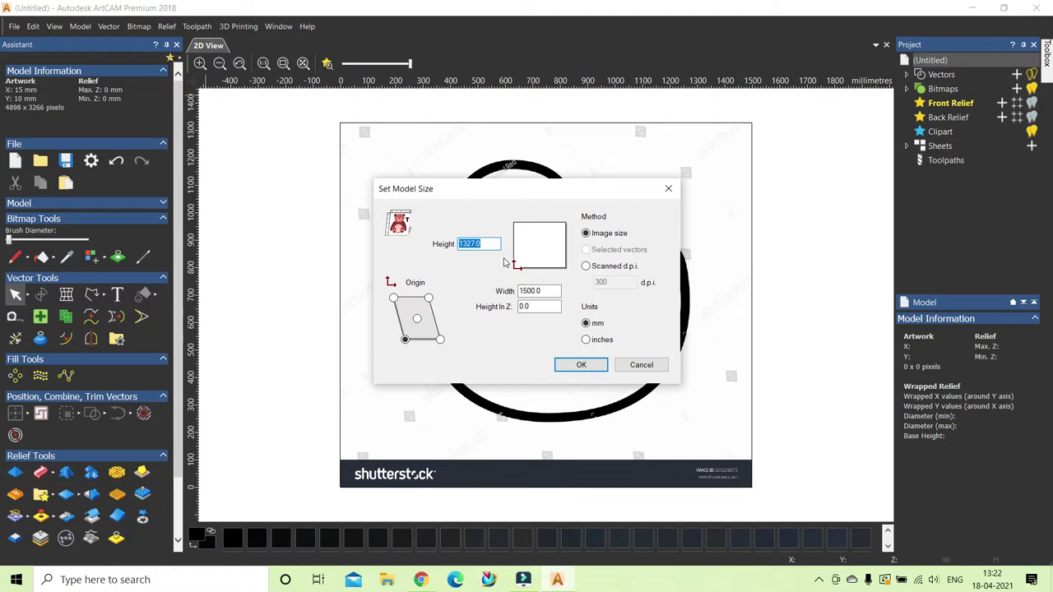
{"action": "left_click", "coordinate": [417, 320]}
{"action": "left_click", "coordinate": [582, 365]}
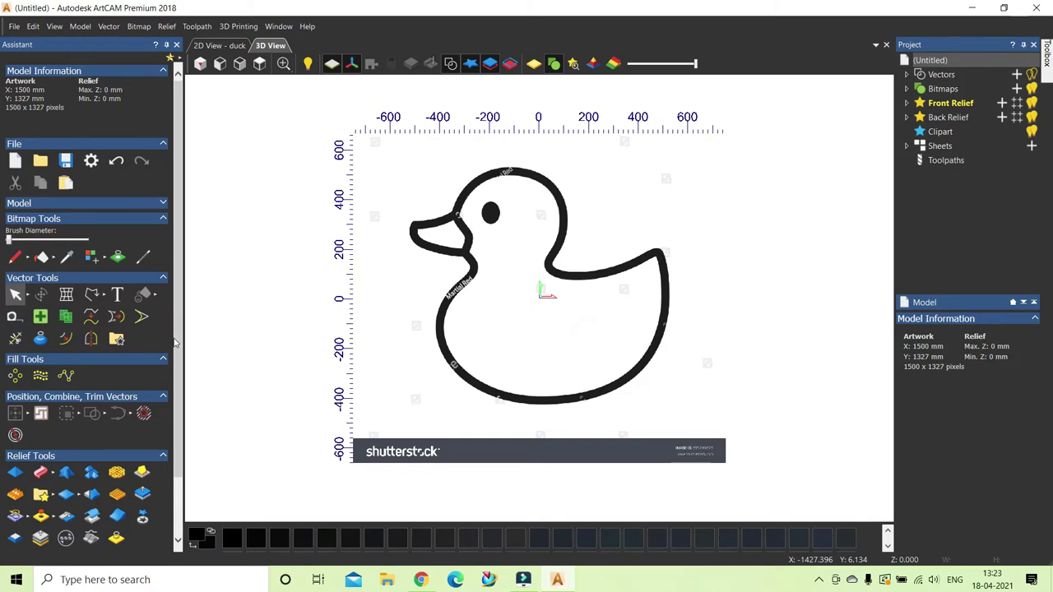
- Start Bitmap to Vector for the duck image and reduce its colours to a maximum of 2
{"action": "left_click", "coordinate": [118, 259]}
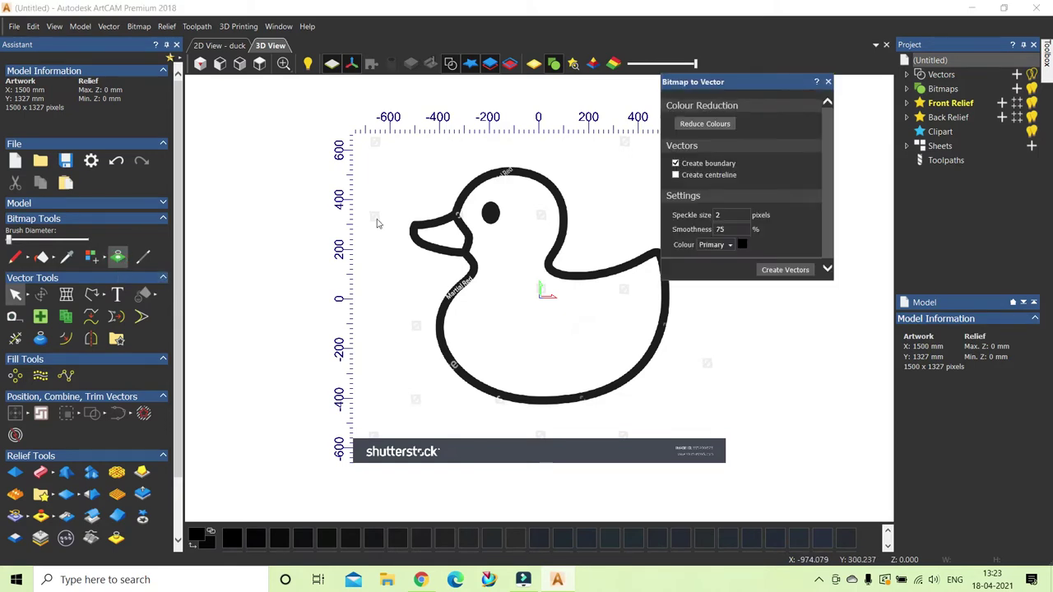
{"action": "left_click", "coordinate": [720, 124]}
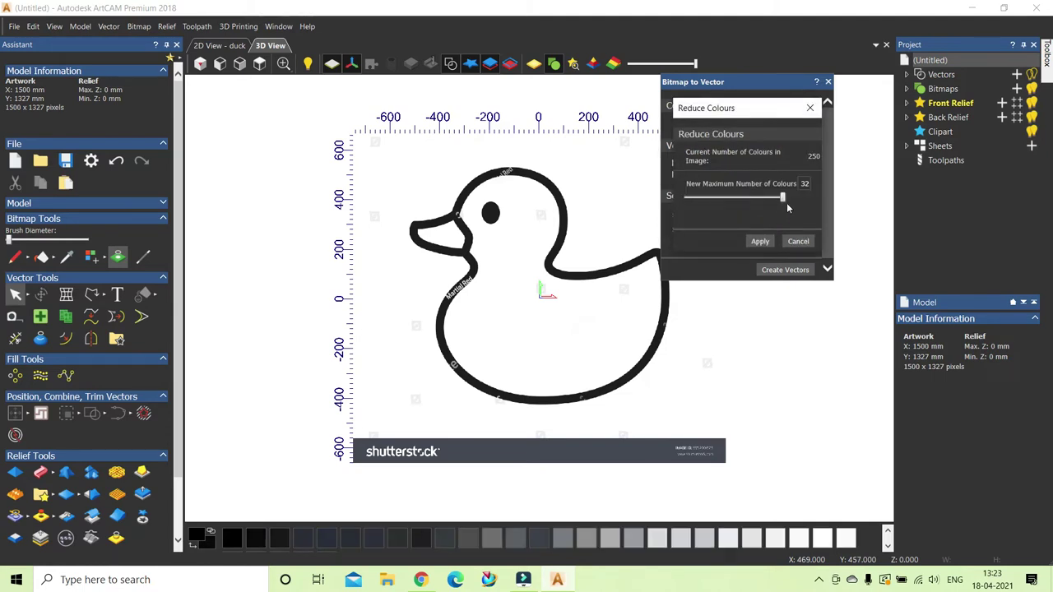
{"action": "left_click_drag", "start_coordinate": [782, 198], "coordinate": [682, 199]}
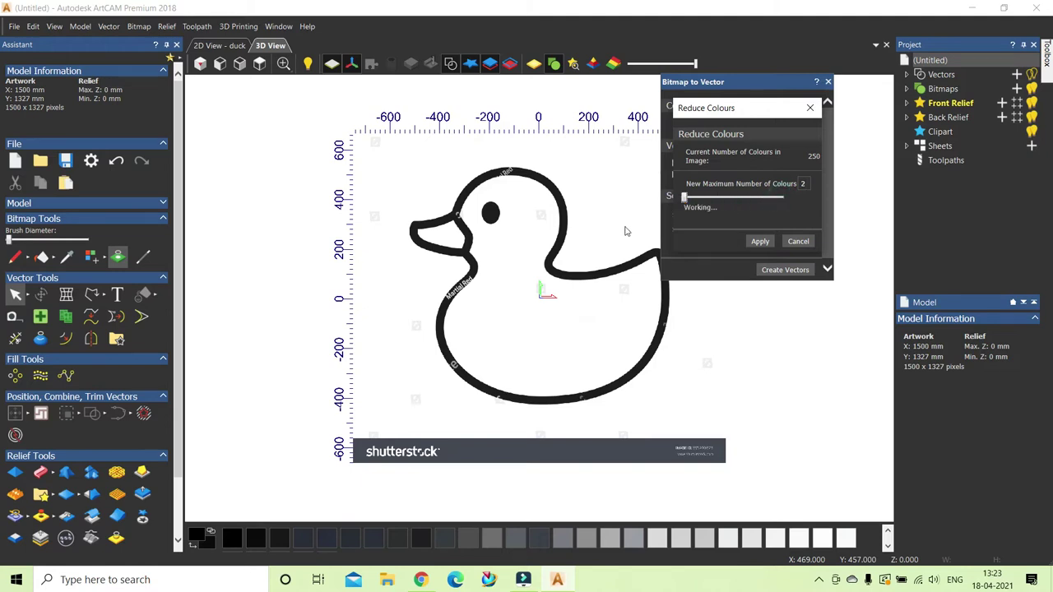
{"action": "left_click", "coordinate": [762, 241]}
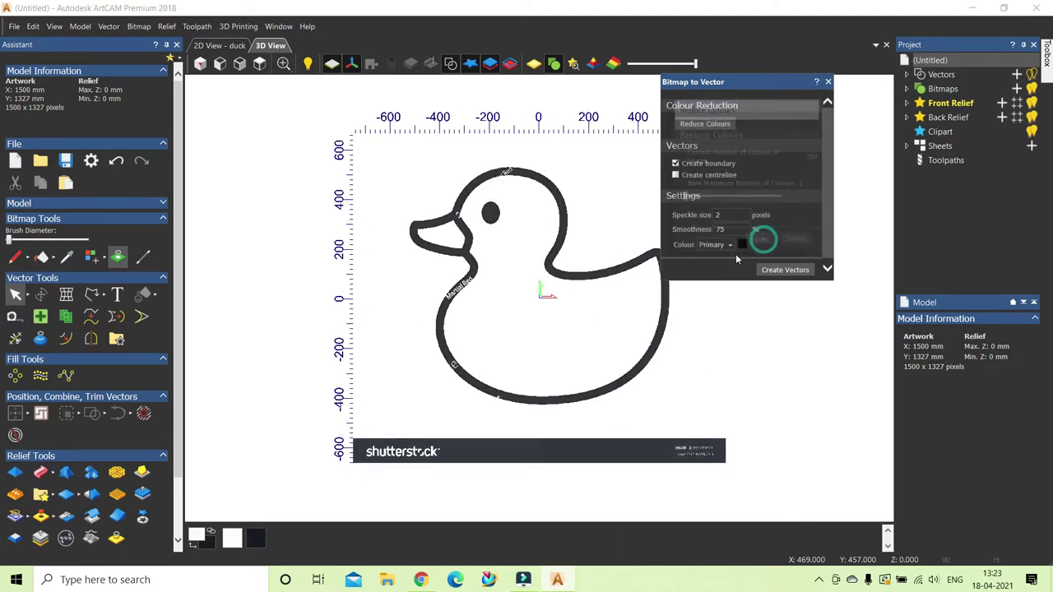
- Create boundary vectors from the duck bitmap with speckle size 2 pixels and smoothness 75%, and close the Bitmap to Vector tool
{"action": "left_click_drag", "start_coordinate": [831, 156], "coordinate": [826, 216]}
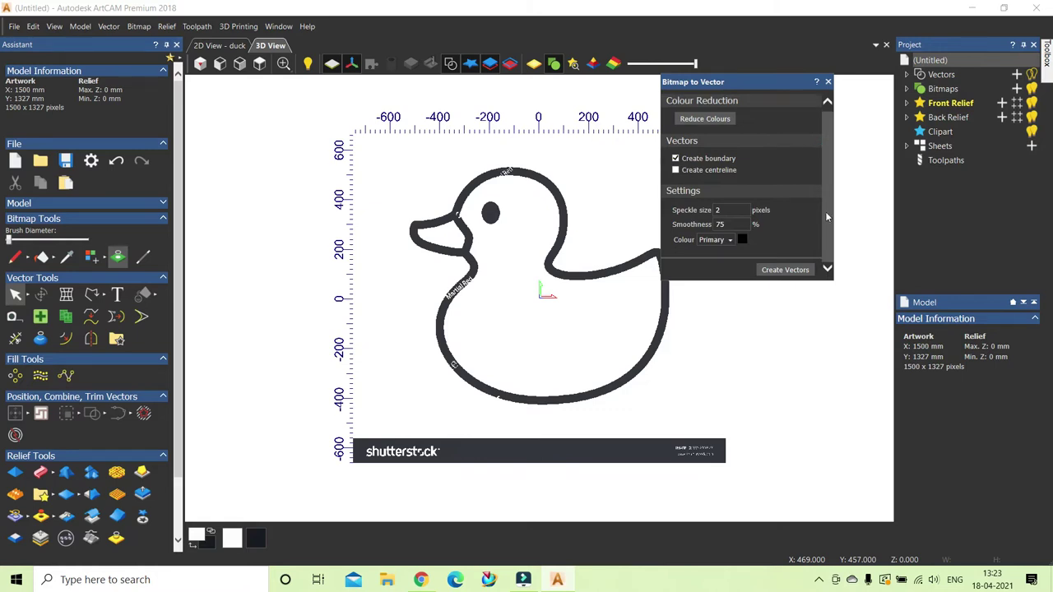
{"action": "left_click", "coordinate": [784, 269]}
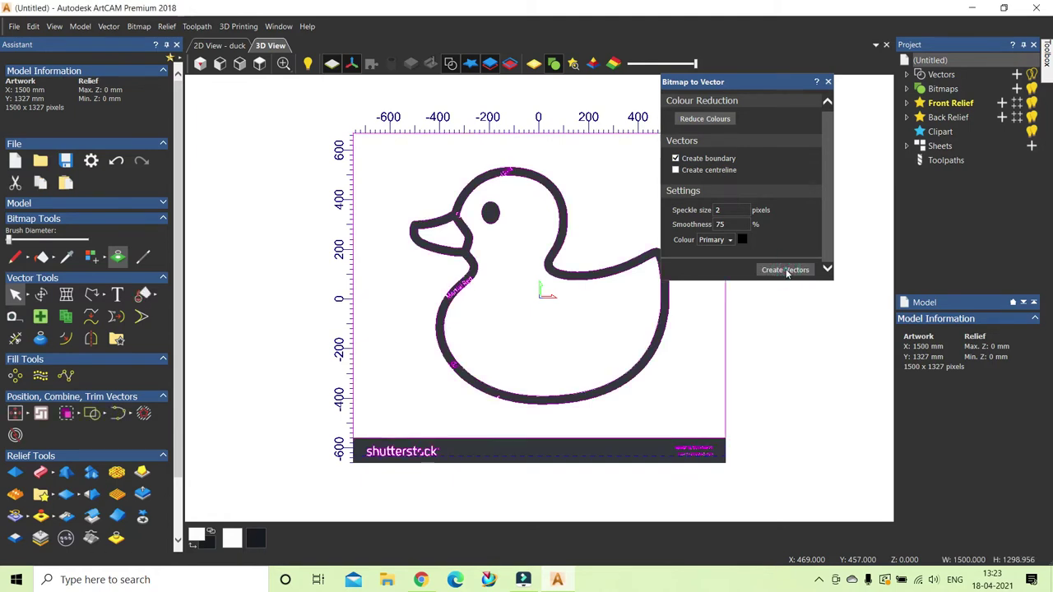
{"action": "left_click", "coordinate": [828, 82]}
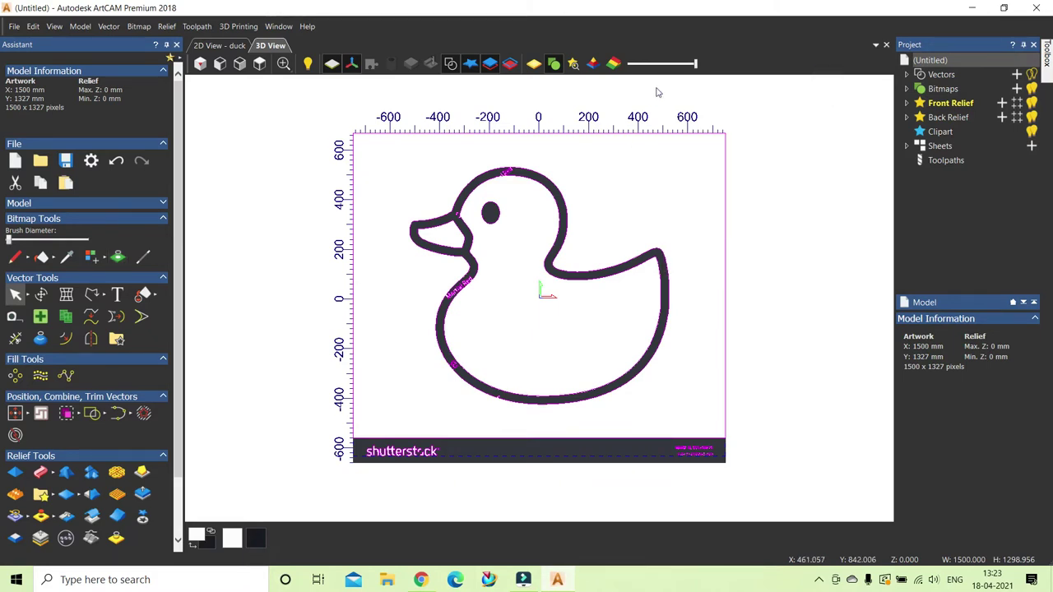
- Fade the bitmap behind the vectors, clear the selection, and pick individual traced outlines of the duck, ending with the inner body outline
{"action": "left_click_drag", "start_coordinate": [696, 66], "coordinate": [637, 69]}
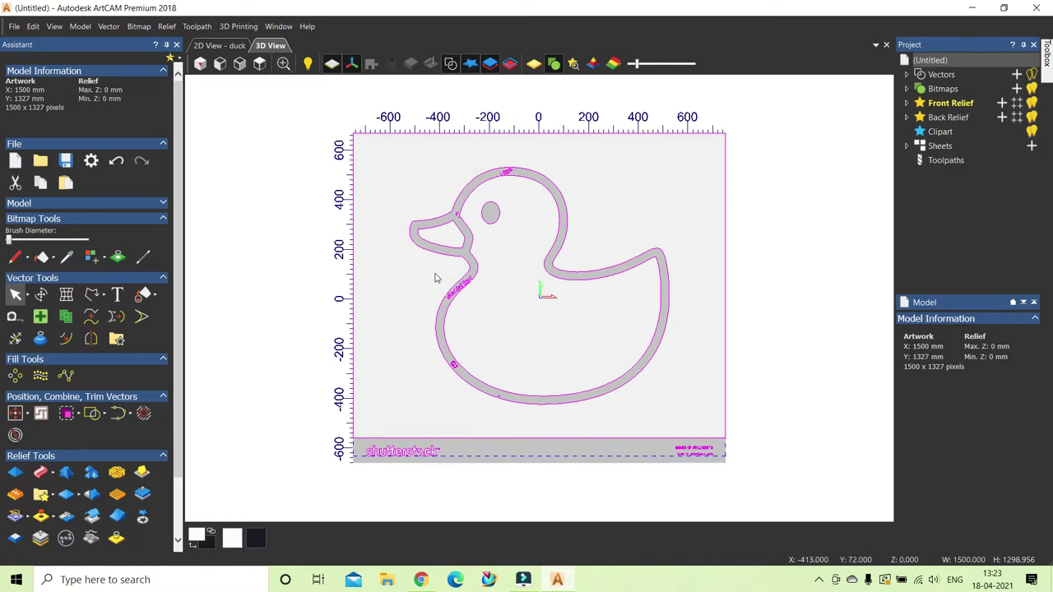
{"action": "left_click", "coordinate": [410, 182]}
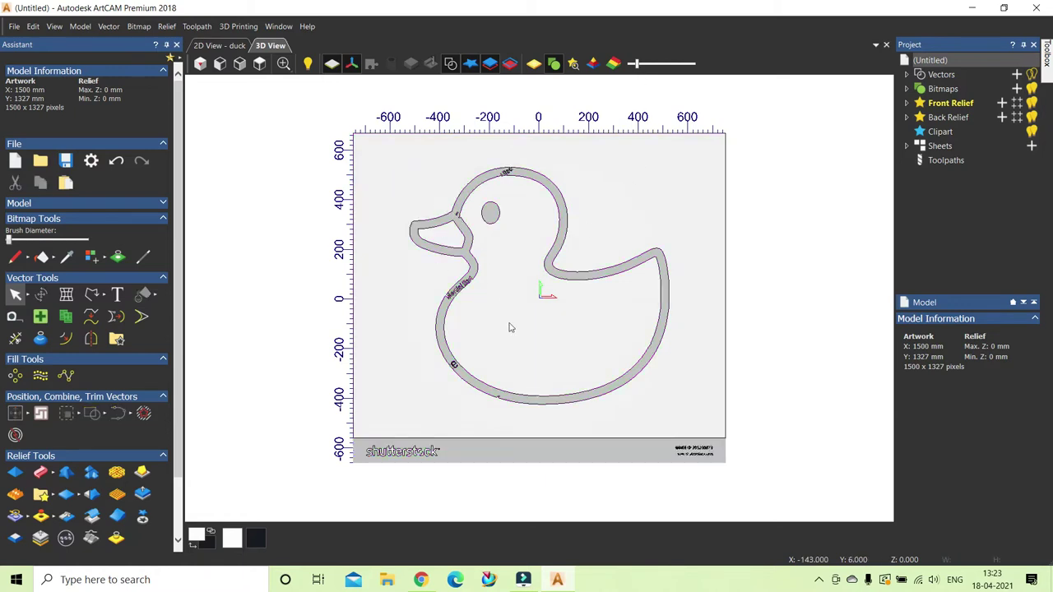
{"action": "left_click", "coordinate": [518, 402]}
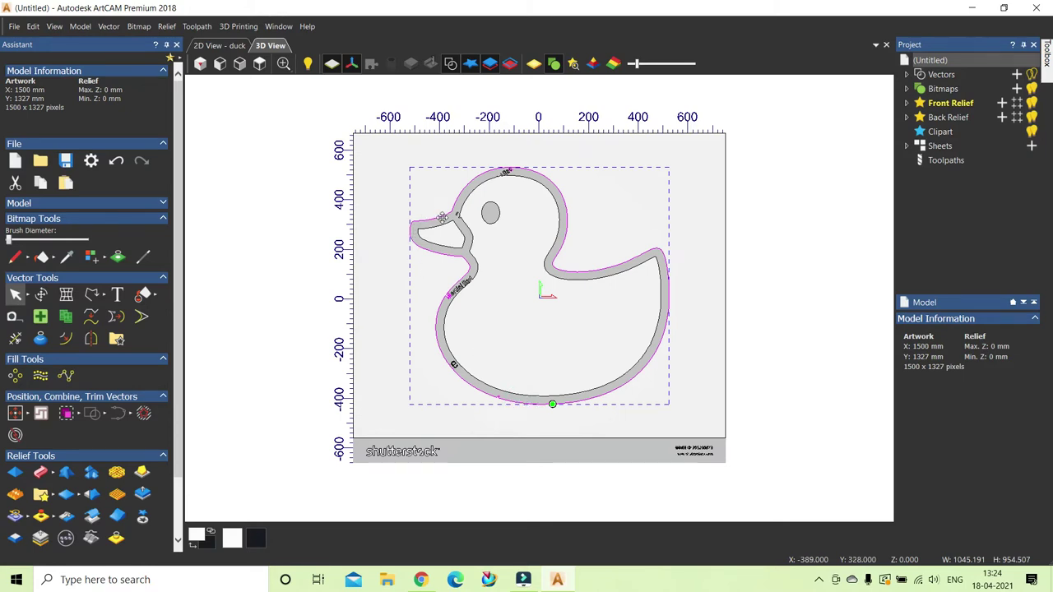
{"action": "left_click", "coordinate": [444, 230]}
{"action": "left_click", "coordinate": [469, 231]}
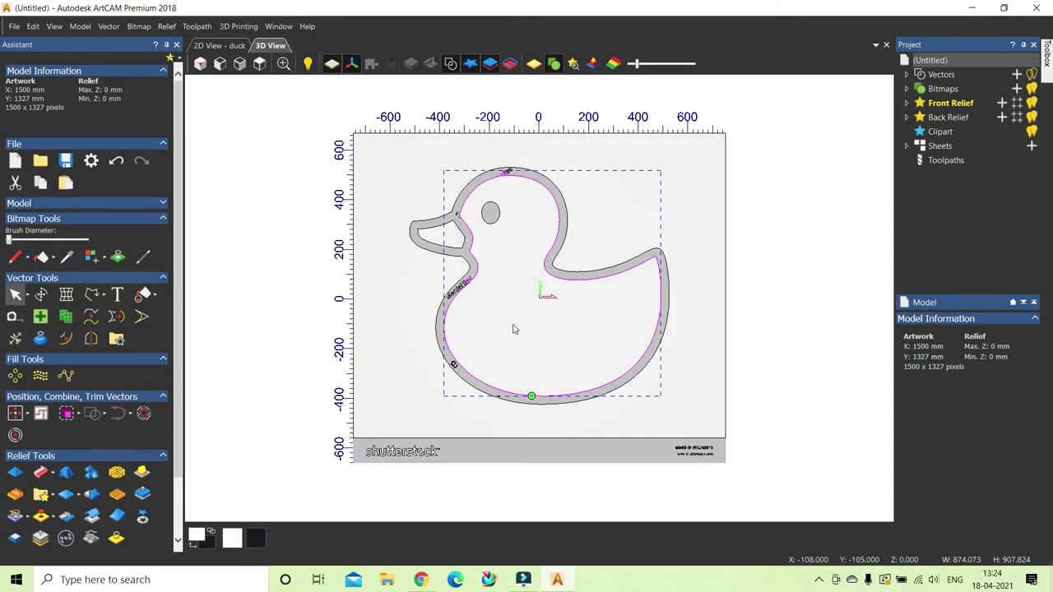
- Examine the traced duck outlines closely around the beak, head, neck and watermark lettering, and clear the vector selection
{"action": "scroll", "coordinate": [484, 311], "scroll_direction": "up", "scroll_amount": 2}
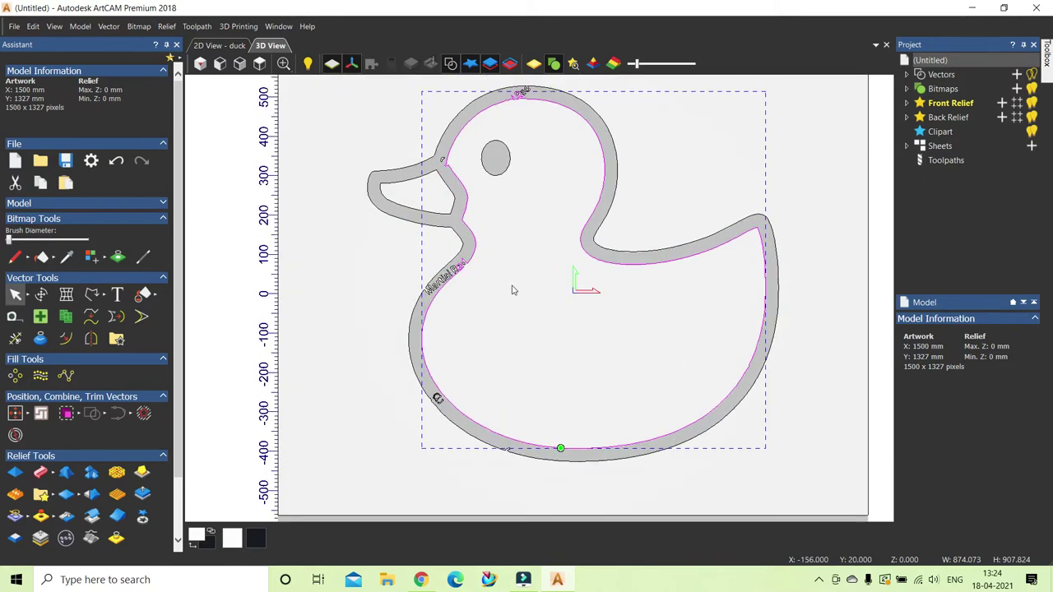
{"action": "scroll", "coordinate": [511, 289], "scroll_direction": "down", "scroll_amount": 1}
{"action": "scroll", "coordinate": [669, 326], "scroll_direction": "up", "scroll_amount": 2}
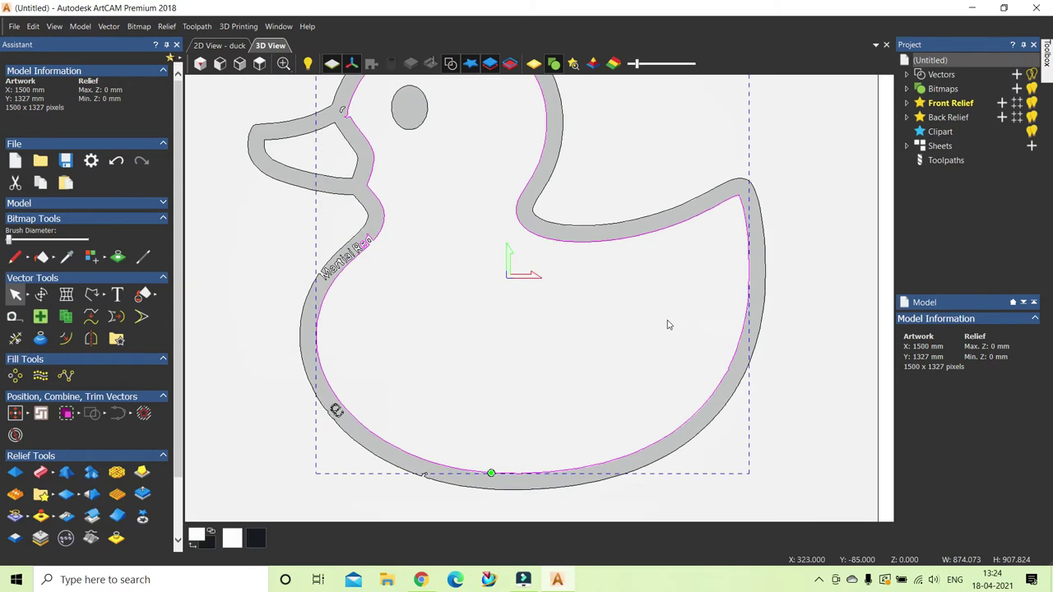
{"action": "scroll", "coordinate": [669, 325], "scroll_direction": "down", "scroll_amount": 2}
{"action": "scroll", "coordinate": [601, 194], "scroll_direction": "up", "scroll_amount": 1}
{"action": "scroll", "coordinate": [462, 189], "scroll_direction": "down", "scroll_amount": 2}
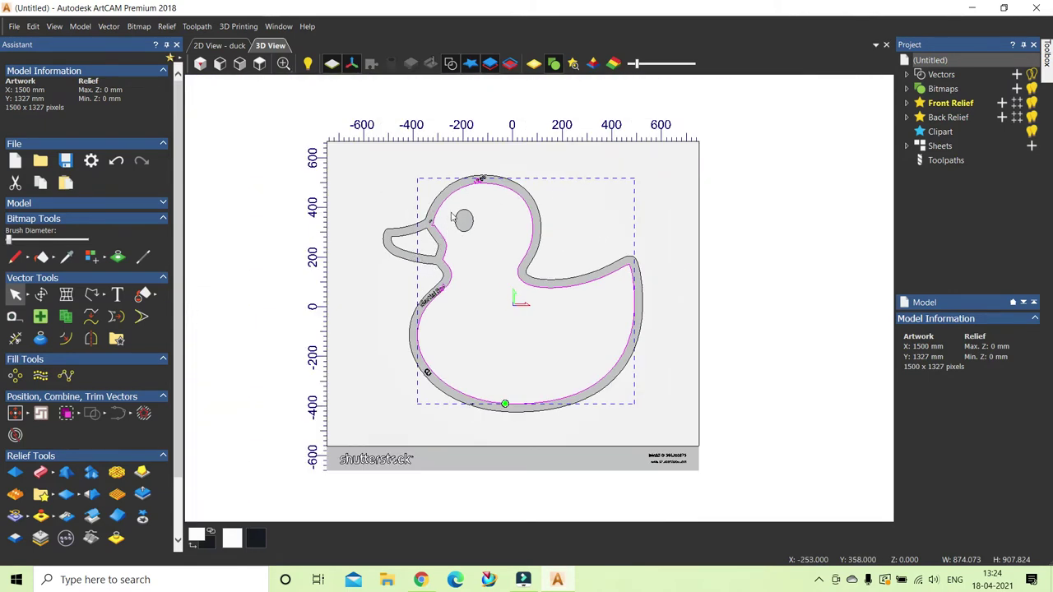
{"action": "scroll", "coordinate": [452, 216], "scroll_direction": "up", "scroll_amount": 2}
{"action": "scroll", "coordinate": [498, 185], "scroll_direction": "down", "scroll_amount": 2}
{"action": "scroll", "coordinate": [482, 229], "scroll_direction": "up", "scroll_amount": 2}
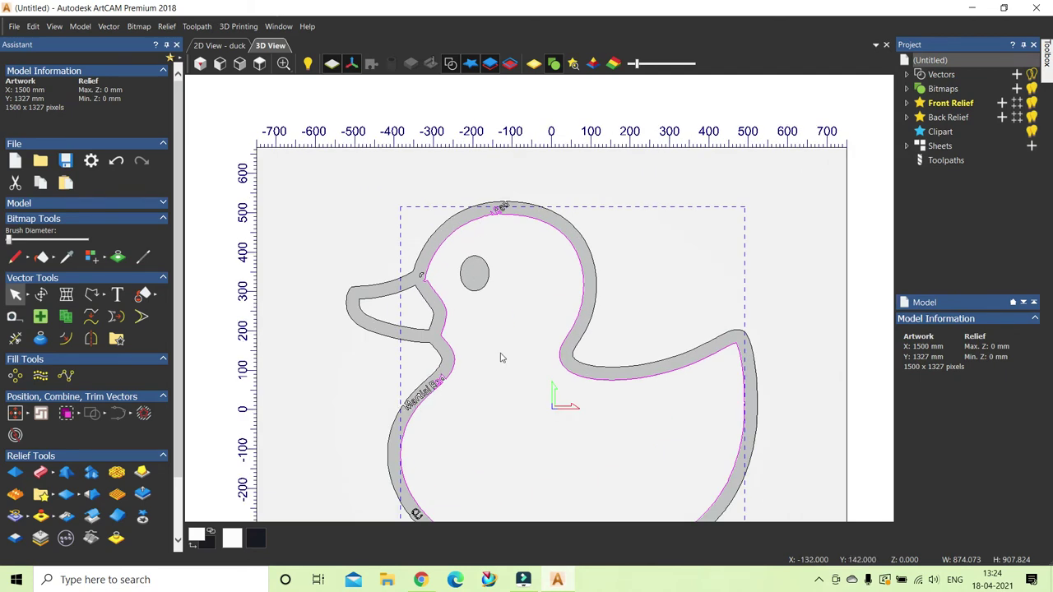
{"action": "scroll", "coordinate": [502, 347], "scroll_direction": "down", "scroll_amount": 1}
{"action": "scroll", "coordinate": [591, 327], "scroll_direction": "down", "scroll_amount": 1}
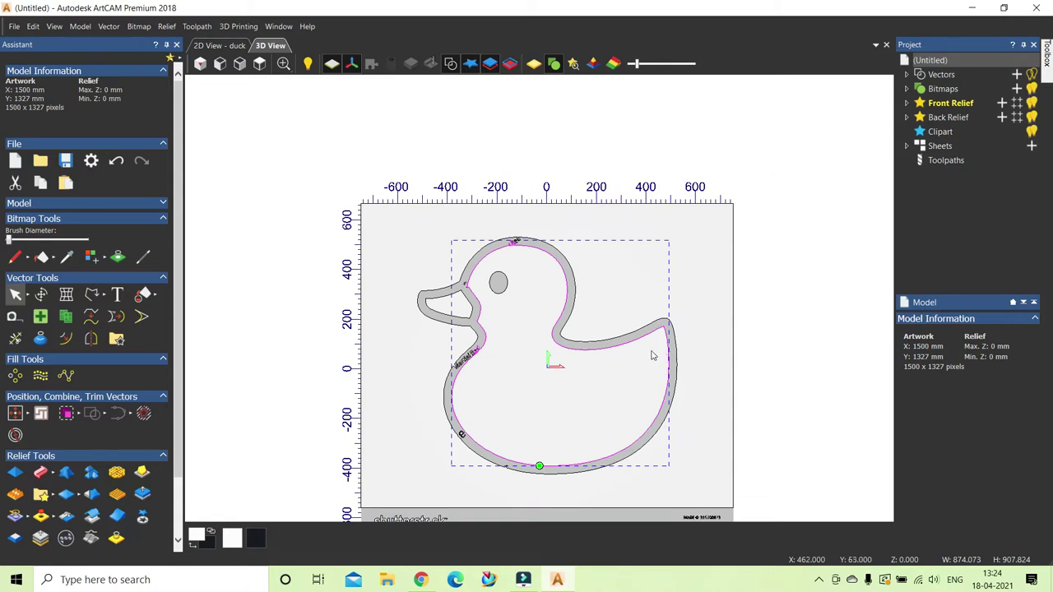
{"action": "scroll", "coordinate": [483, 342], "scroll_direction": "up", "scroll_amount": 1}
{"action": "scroll", "coordinate": [481, 351], "scroll_direction": "up", "scroll_amount": 2}
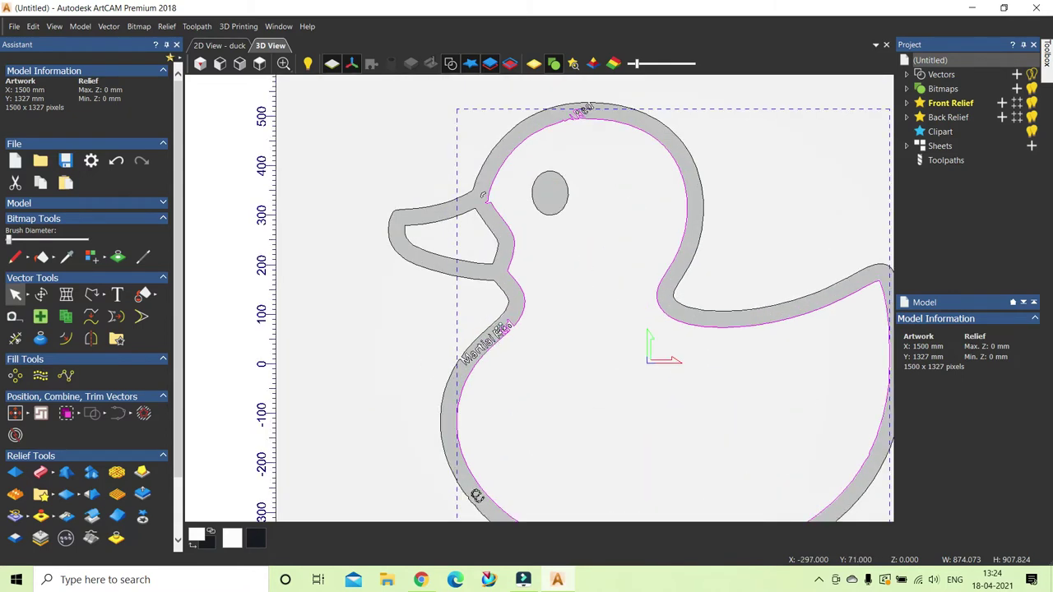
{"action": "scroll", "coordinate": [514, 321], "scroll_direction": "down", "scroll_amount": 3}
{"action": "scroll", "coordinate": [523, 326], "scroll_direction": "up", "scroll_amount": 3}
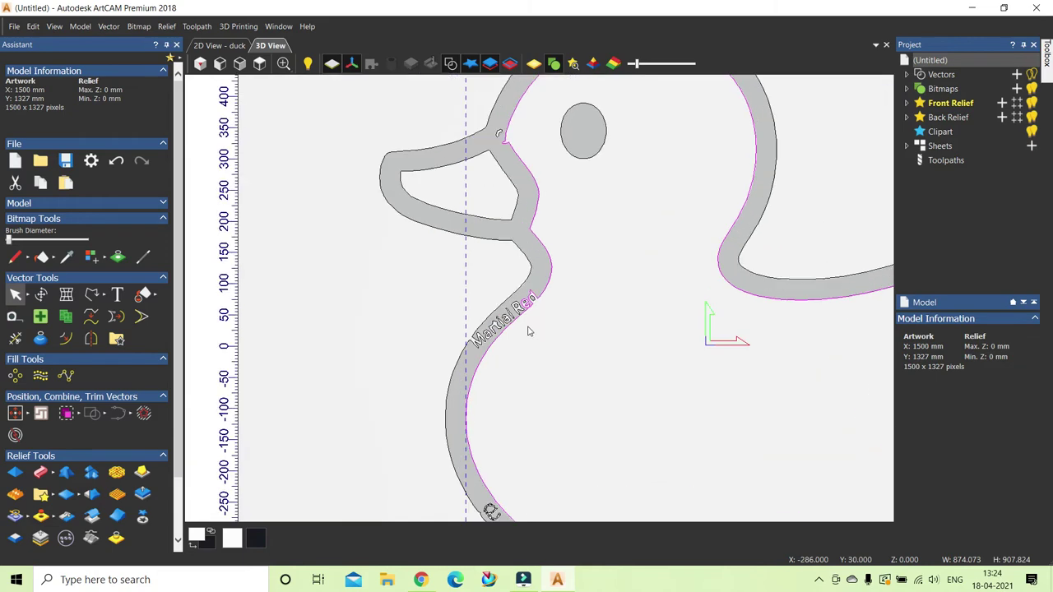
{"action": "scroll", "coordinate": [526, 313], "scroll_direction": "up", "scroll_amount": 1}
{"action": "scroll", "coordinate": [535, 290], "scroll_direction": "down", "scroll_amount": 2}
{"action": "scroll", "coordinate": [473, 352], "scroll_direction": "up", "scroll_amount": 2}
{"action": "scroll", "coordinate": [564, 281], "scroll_direction": "down", "scroll_amount": 4}
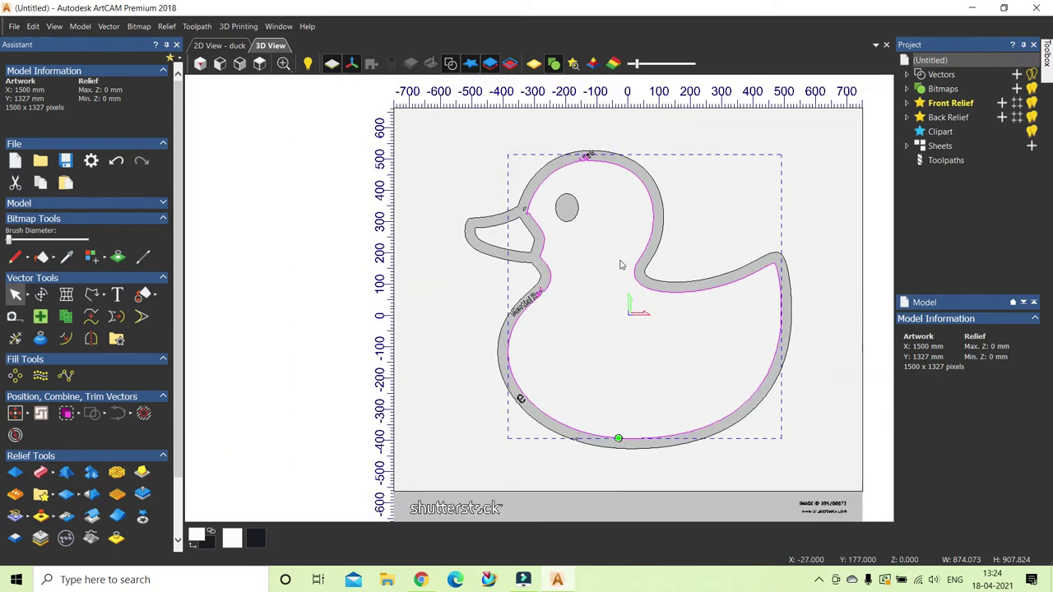
{"action": "scroll", "coordinate": [625, 309], "scroll_direction": "down", "scroll_amount": 1}
{"action": "left_click", "coordinate": [756, 174]}
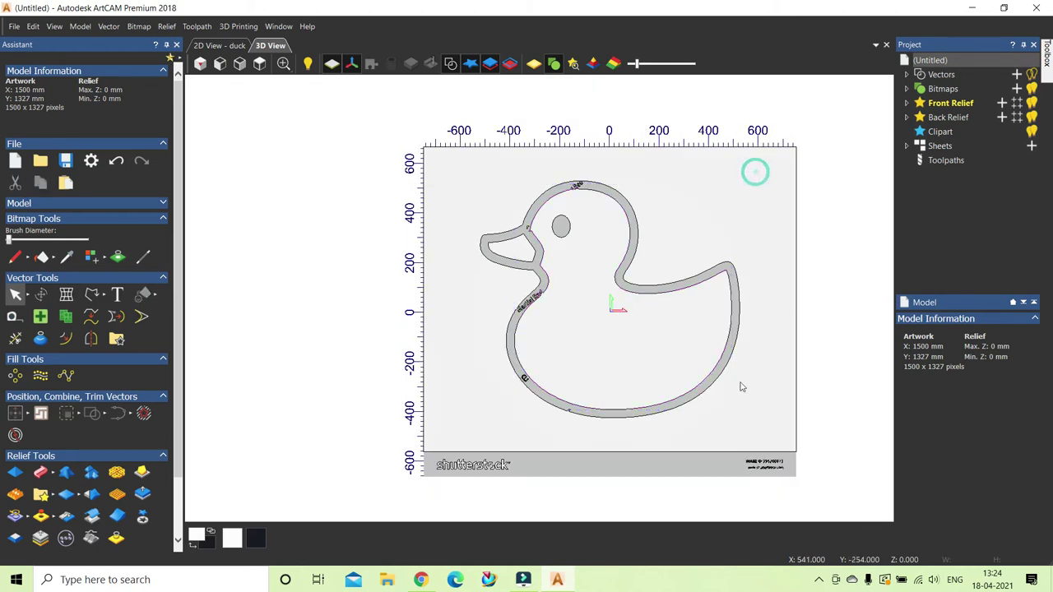
- Delete the rectangular border and the watermark lettering vectors in the strip beneath the duck
{"action": "left_click_drag", "start_coordinate": [432, 432], "coordinate": [844, 458]}
{"action": "left_click", "coordinate": [843, 458]}
{"action": "left_click_drag", "start_coordinate": [796, 482], "coordinate": [398, 448]}
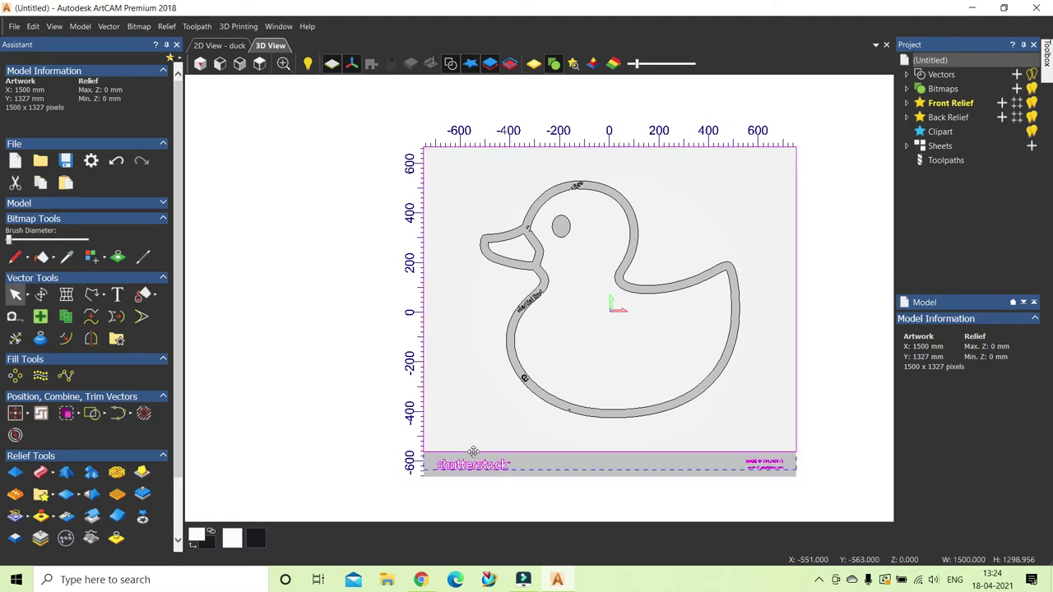
{"action": "key", "text": "Escape"}
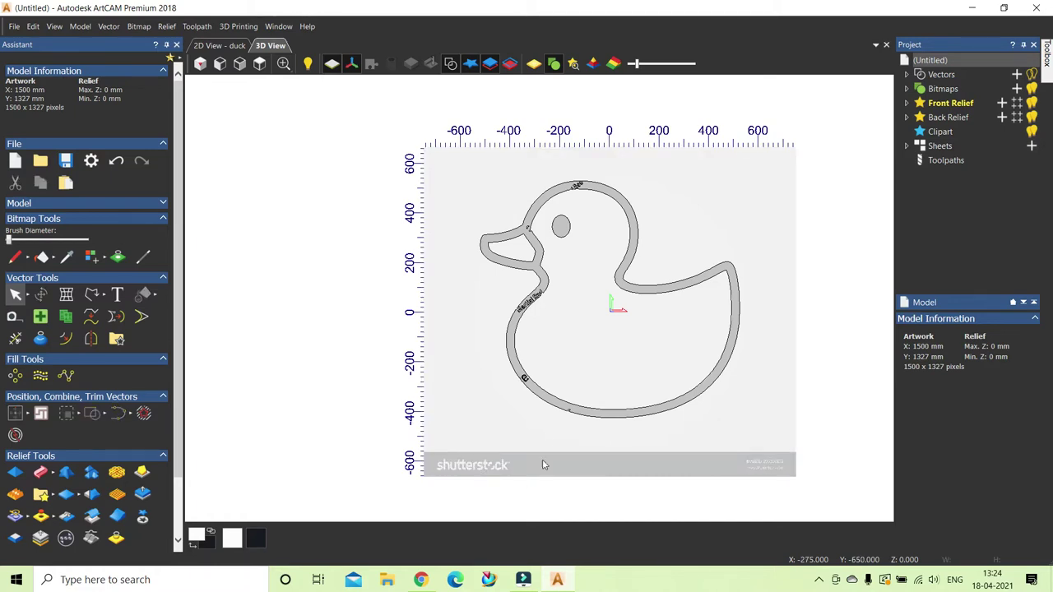
- Select the duck's inner body outline and open it for node editing at the end of the neck's watermark lettering
{"action": "left_click", "coordinate": [540, 248]}
{"action": "left_click", "coordinate": [471, 200]}
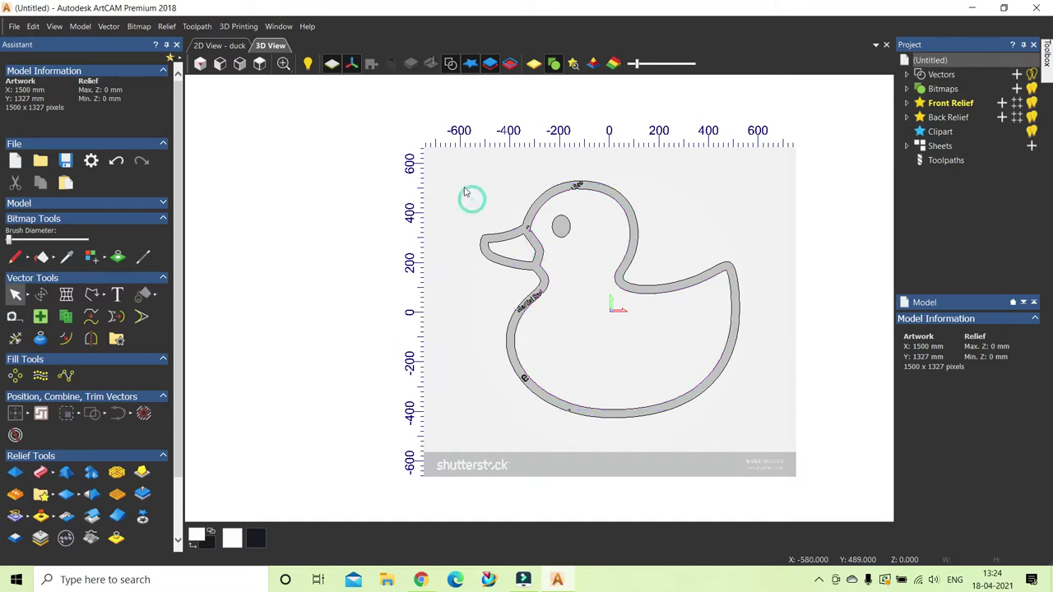
{"action": "scroll", "coordinate": [548, 324], "scroll_direction": "up", "scroll_amount": 3}
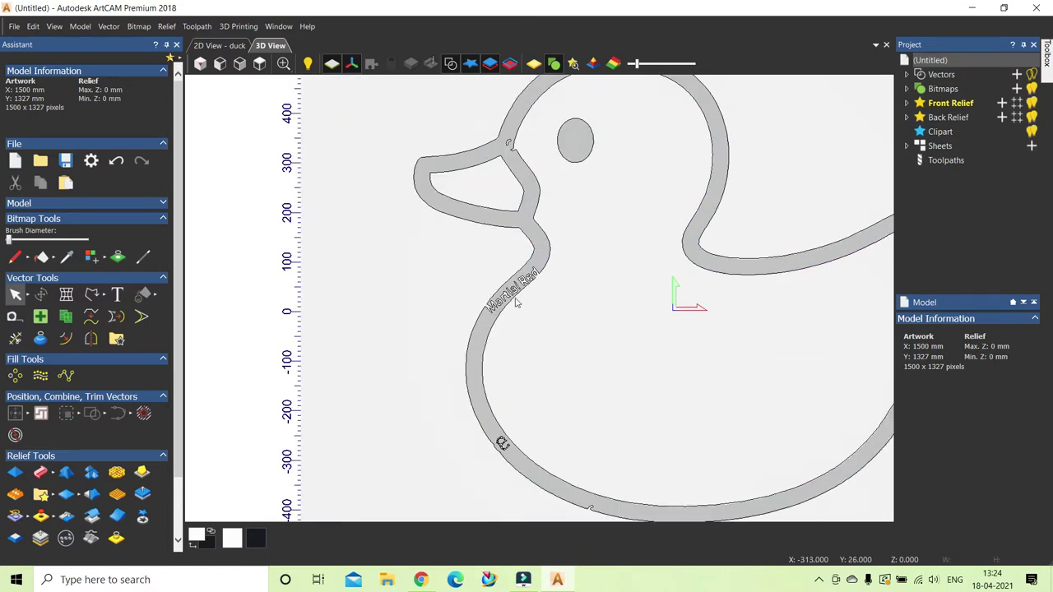
{"action": "left_click", "coordinate": [508, 298]}
{"action": "scroll", "coordinate": [541, 293], "scroll_direction": "up", "scroll_amount": 5}
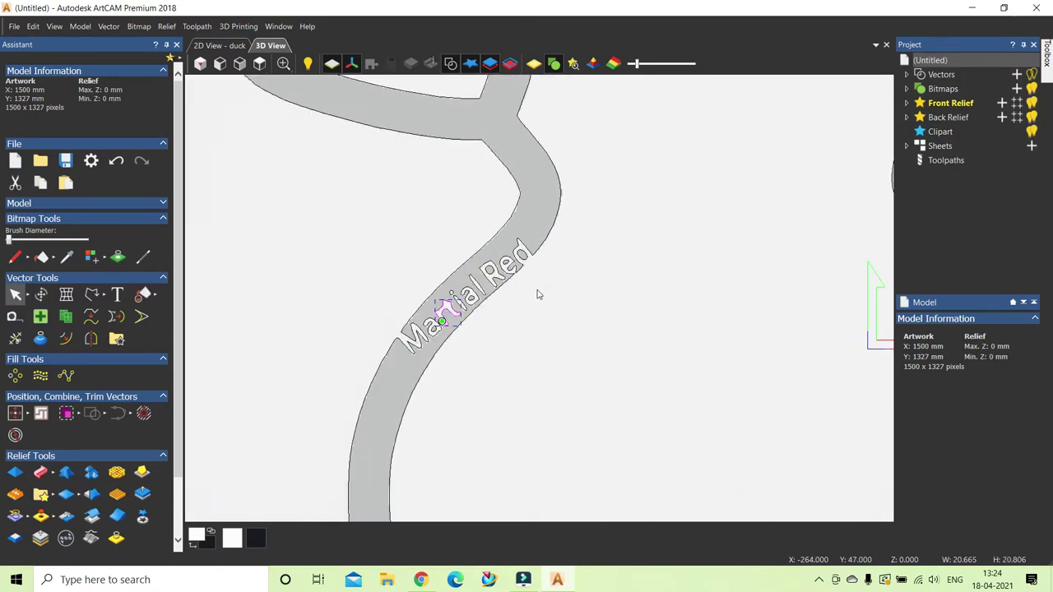
{"action": "left_click", "coordinate": [518, 260]}
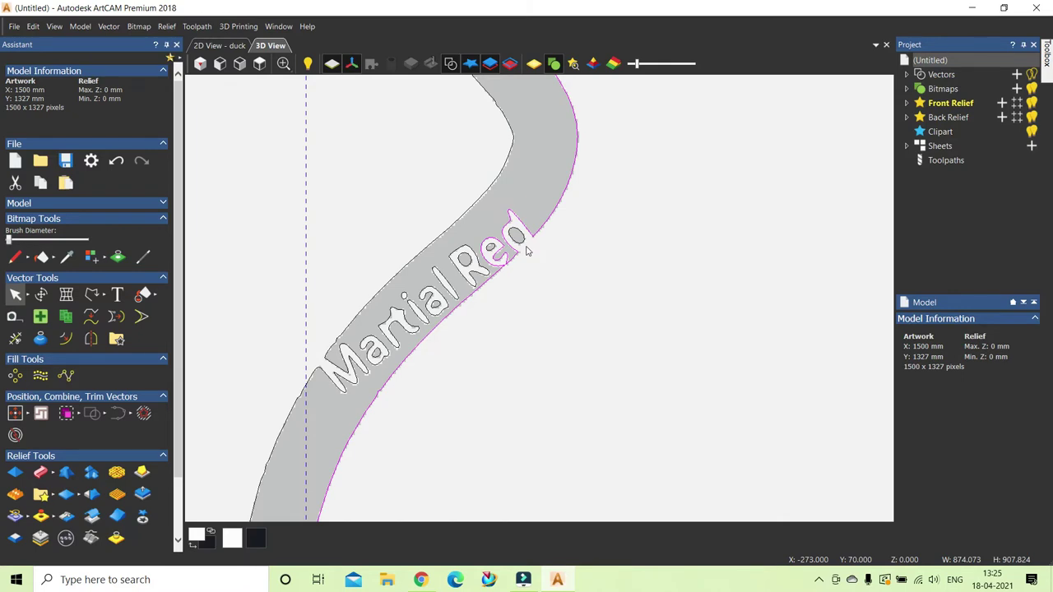
{"action": "double_click", "coordinate": [528, 251]}
{"action": "scroll", "coordinate": [531, 265], "scroll_direction": "up", "scroll_amount": 4}
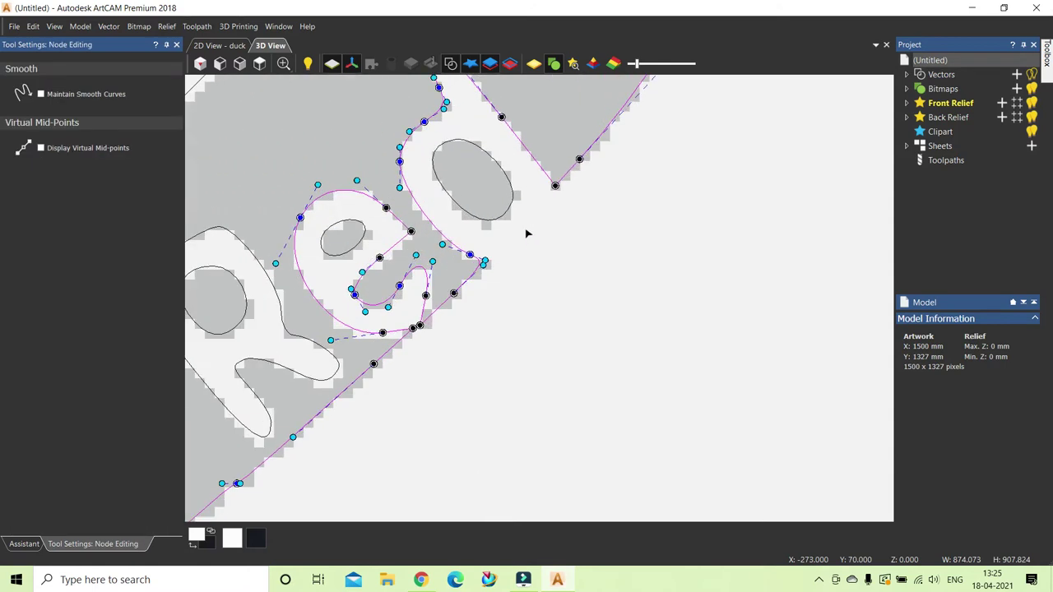
{"action": "scroll", "coordinate": [528, 233], "scroll_direction": "up", "scroll_amount": 2}
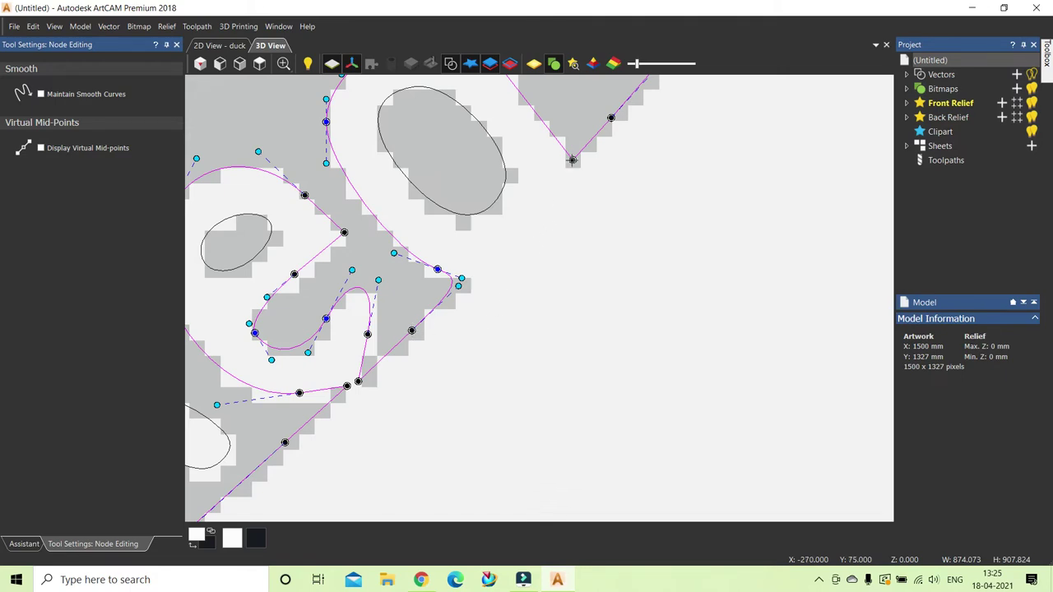
- Cut the inner outline on both sides of the letter "d" on the neck and delete that piece
{"action": "left_click", "coordinate": [558, 209]}
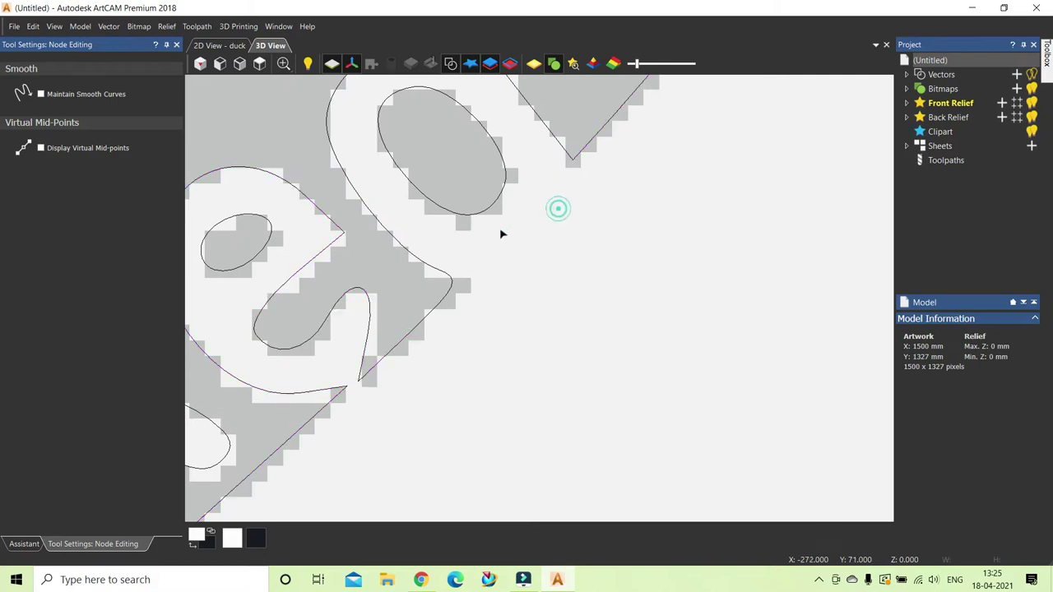
{"action": "left_click", "coordinate": [451, 288]}
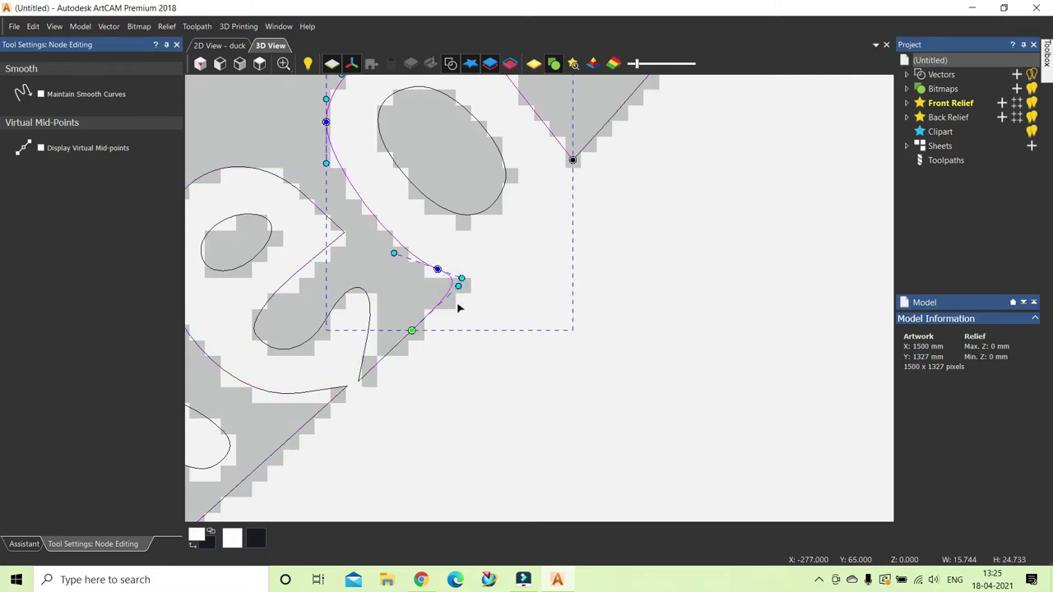
{"action": "key", "text": "Delete"}
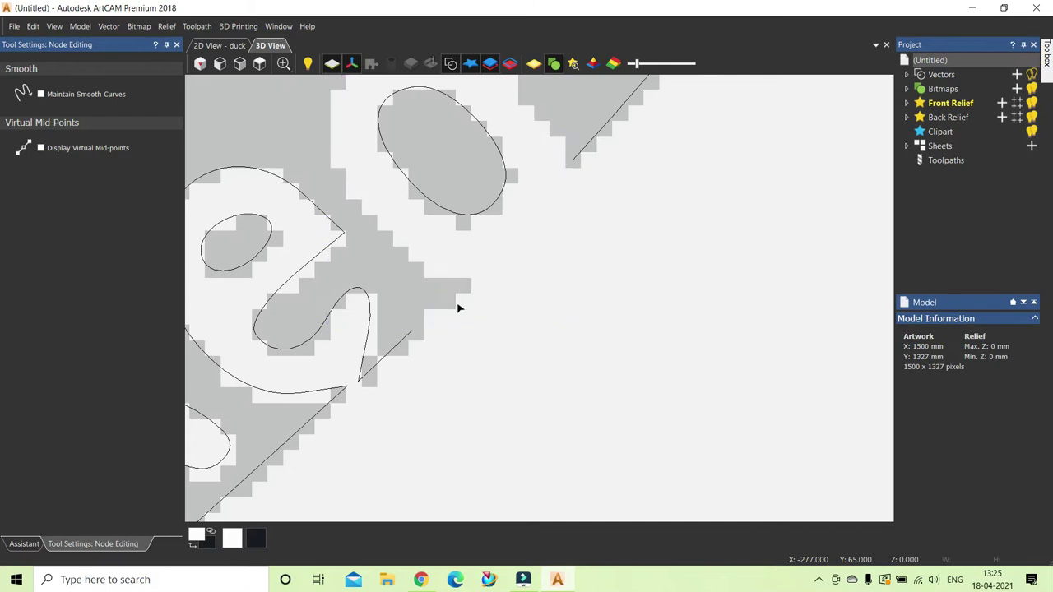
- Cut out the letter "e" from the inner neck outline and delete it along with the short leftover line beside it
{"action": "left_click", "coordinate": [347, 385]}
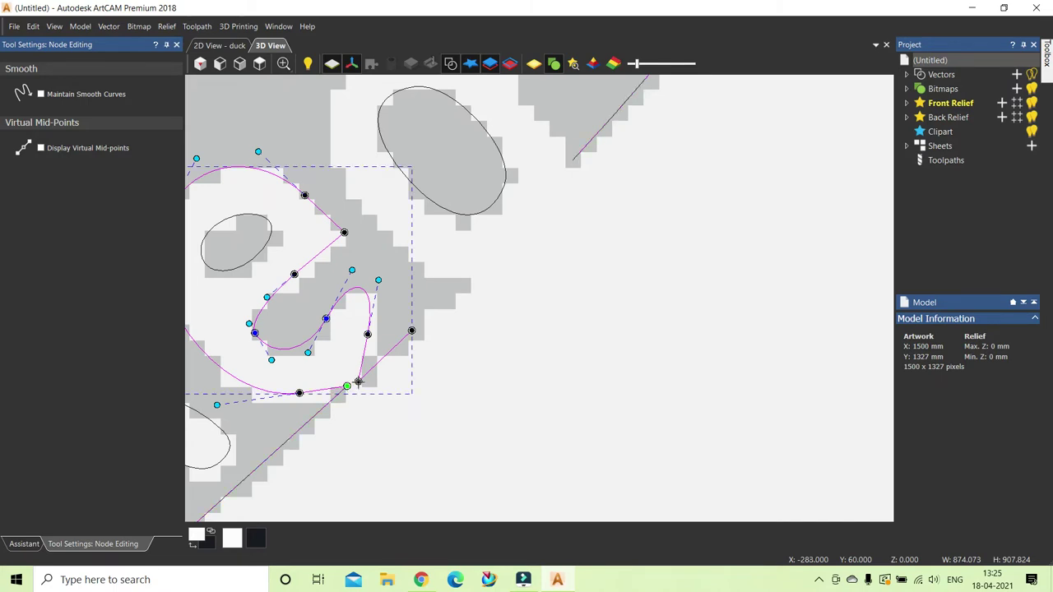
{"action": "left_click", "coordinate": [358, 381]}
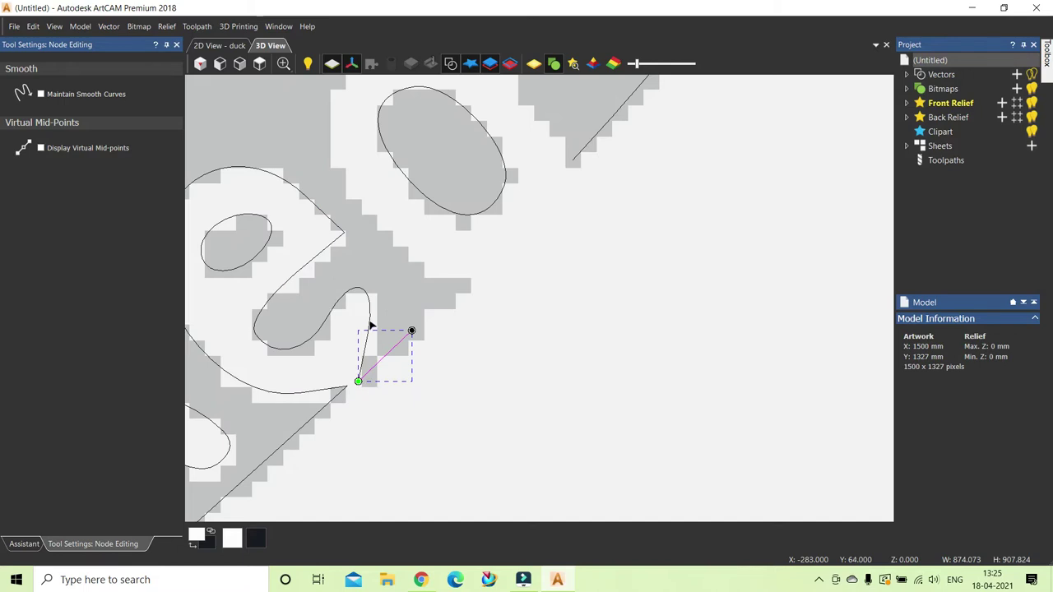
{"action": "left_click", "coordinate": [371, 356]}
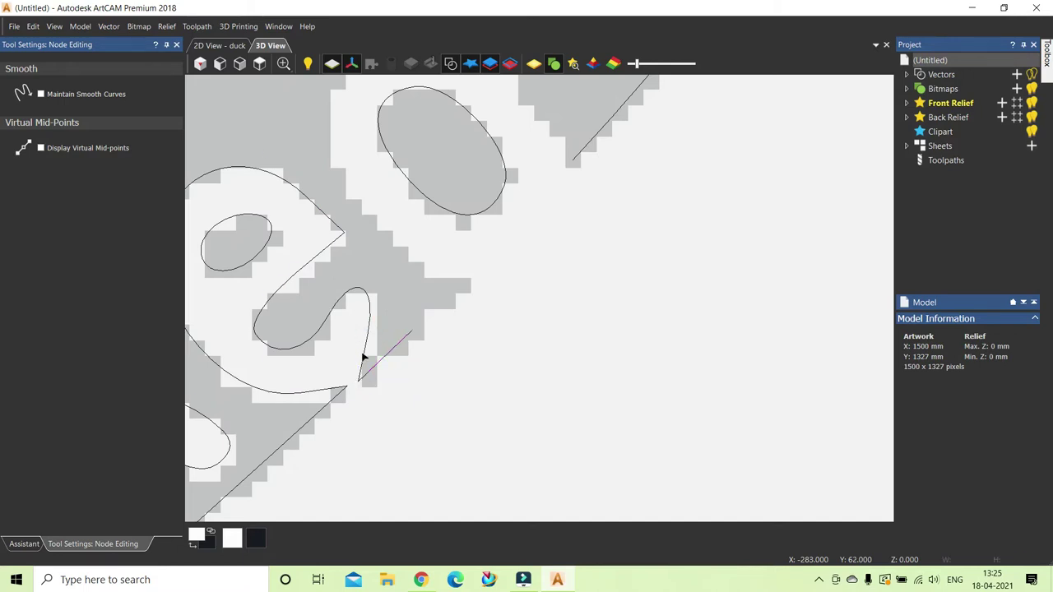
{"action": "left_click", "coordinate": [363, 356]}
{"action": "key", "text": "Delete"}
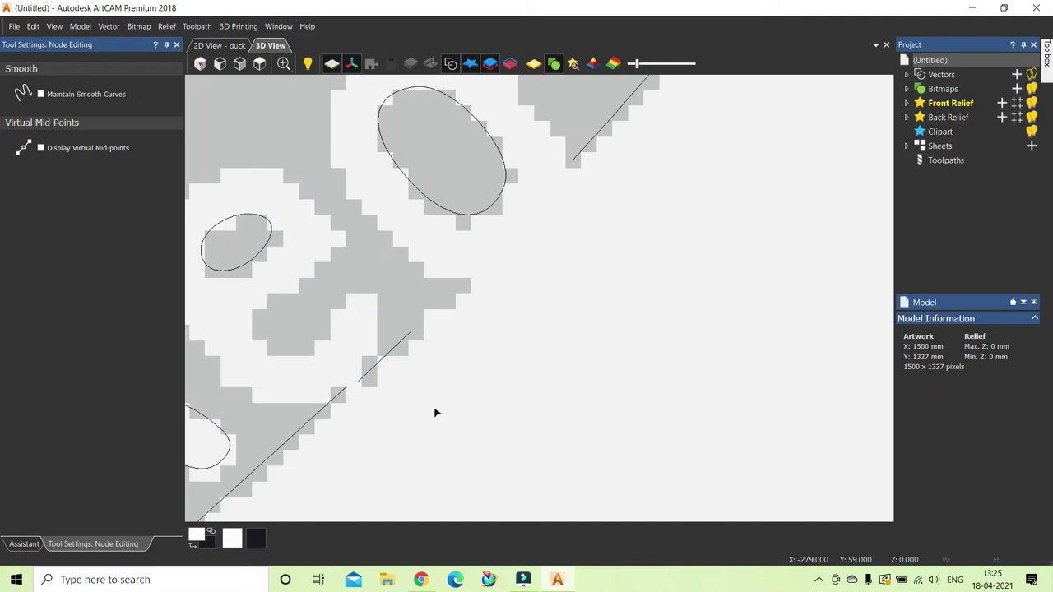
{"action": "left_click", "coordinate": [381, 363]}
{"action": "key", "text": "Delete"}
- Cut the outer neck outline at the nodes on both sides of the letter "M" and delete the piece between them
{"action": "scroll", "coordinate": [444, 274], "scroll_direction": "down", "scroll_amount": 3}
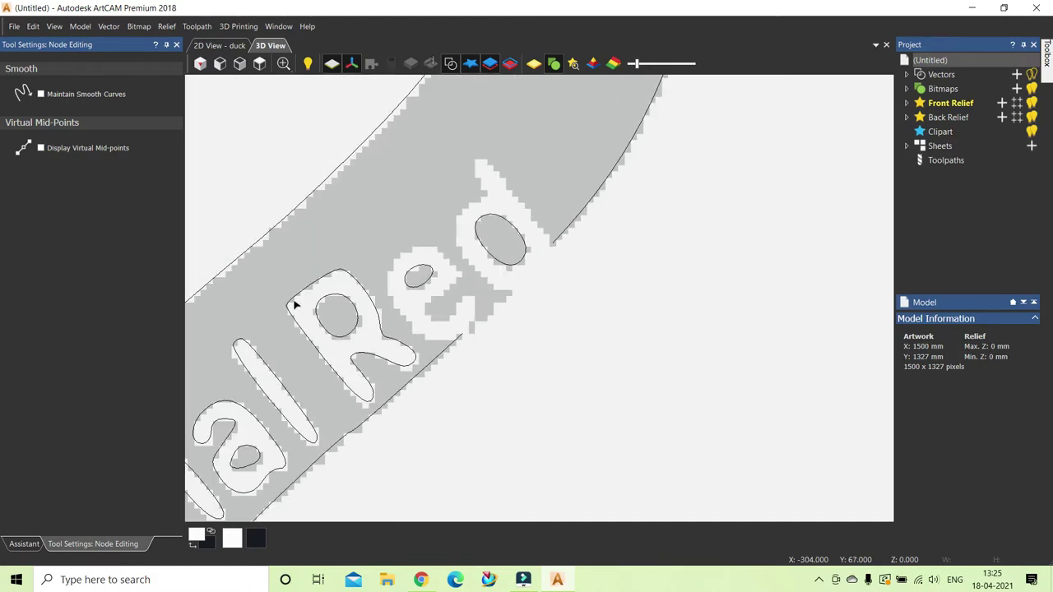
{"action": "scroll", "coordinate": [295, 305], "scroll_direction": "down", "scroll_amount": 2}
{"action": "scroll", "coordinate": [236, 357], "scroll_direction": "down", "scroll_amount": 1}
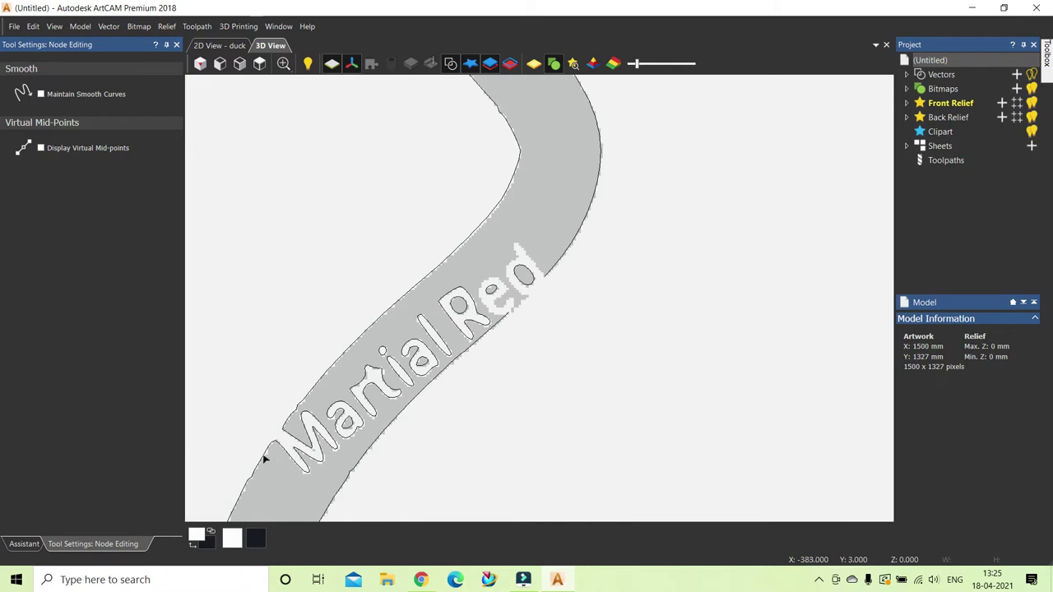
{"action": "scroll", "coordinate": [297, 436], "scroll_direction": "up", "scroll_amount": 1}
{"action": "scroll", "coordinate": [331, 441], "scroll_direction": "up", "scroll_amount": 1}
{"action": "left_click", "coordinate": [349, 405]}
{"action": "scroll", "coordinate": [339, 406], "scroll_direction": "up", "scroll_amount": 3}
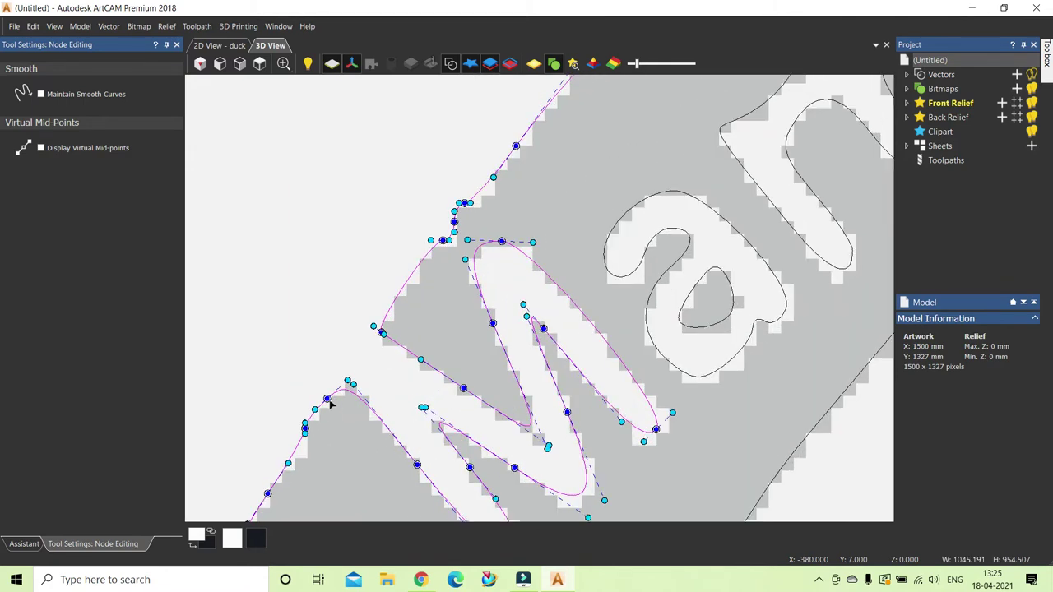
{"action": "left_click", "coordinate": [326, 399]}
{"action": "left_click", "coordinate": [515, 146], "text": "shift"}
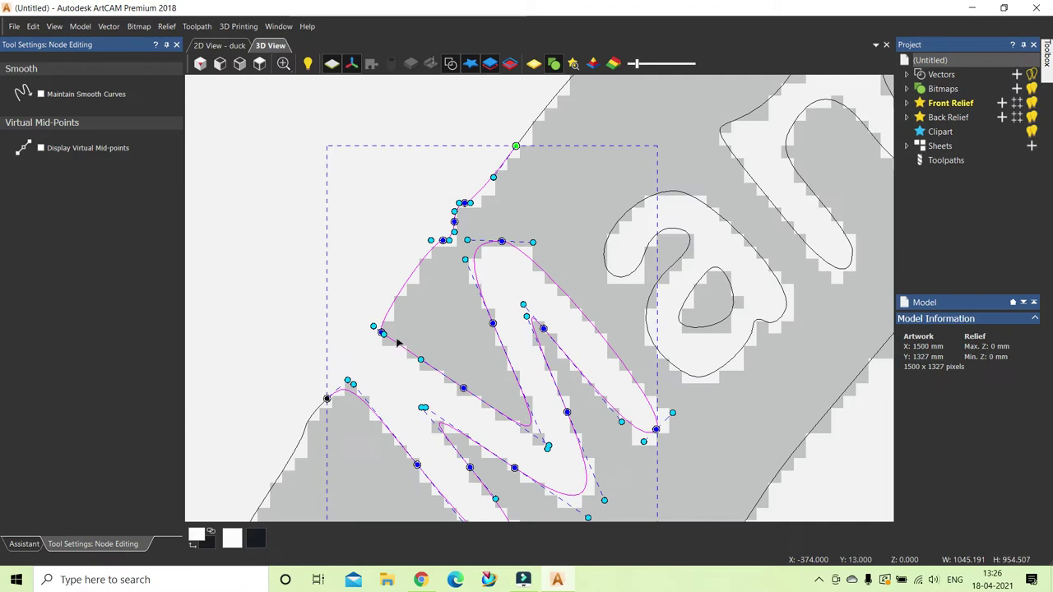
{"action": "key", "text": "Delete"}
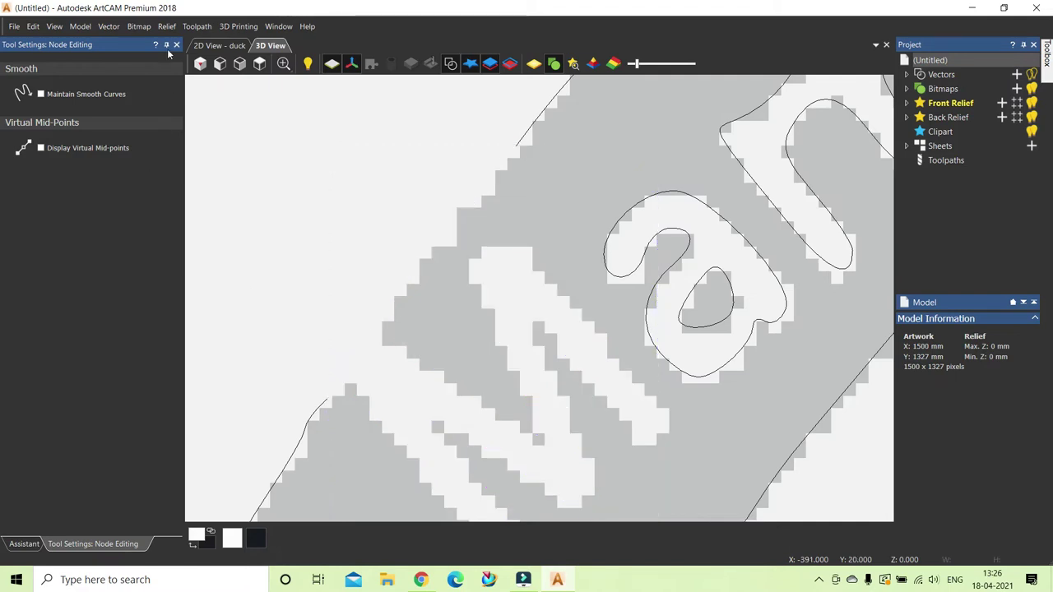
- Cut the inner head outline at the nodes on both sides of the watermark lettering at the top of the head
{"action": "scroll", "coordinate": [603, 298], "scroll_direction": "down", "scroll_amount": 10}
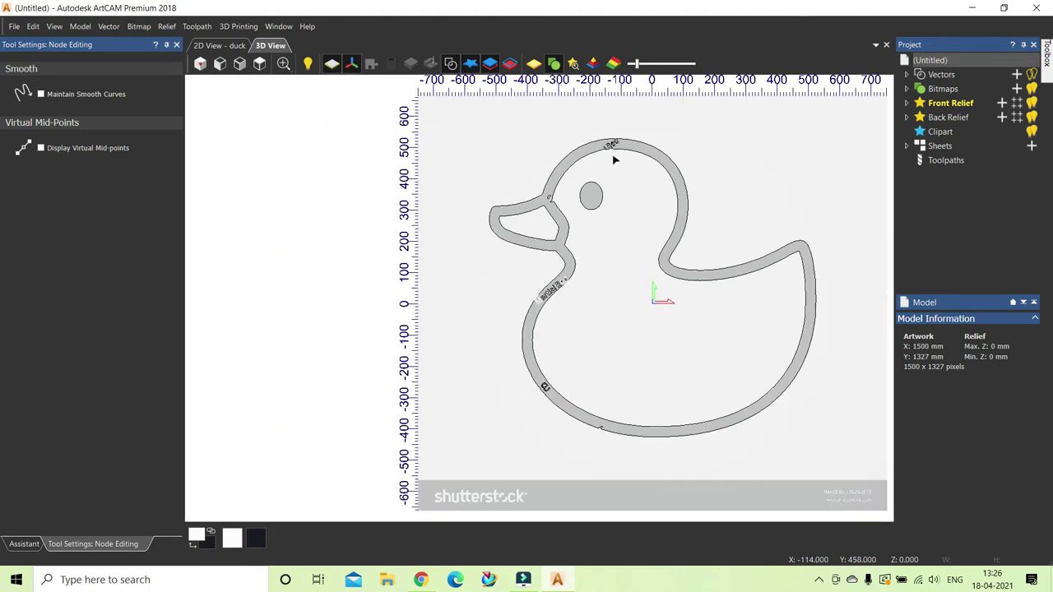
{"action": "scroll", "coordinate": [617, 153], "scroll_direction": "up", "scroll_amount": 4}
{"action": "scroll", "coordinate": [624, 151], "scroll_direction": "up", "scroll_amount": 3}
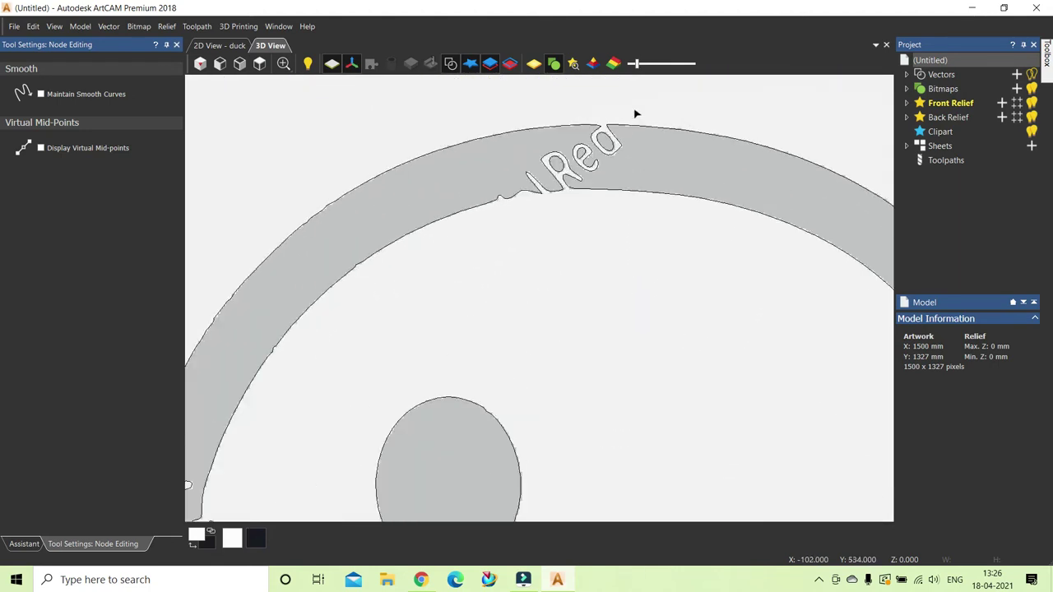
{"action": "scroll", "coordinate": [553, 199], "scroll_direction": "up", "scroll_amount": 1}
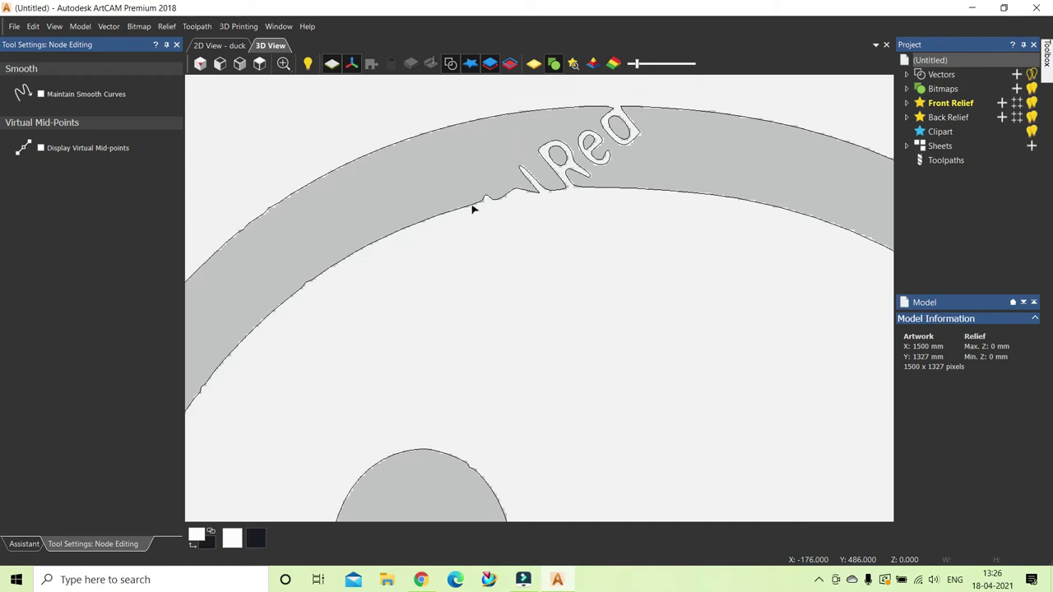
{"action": "left_click", "coordinate": [473, 206]}
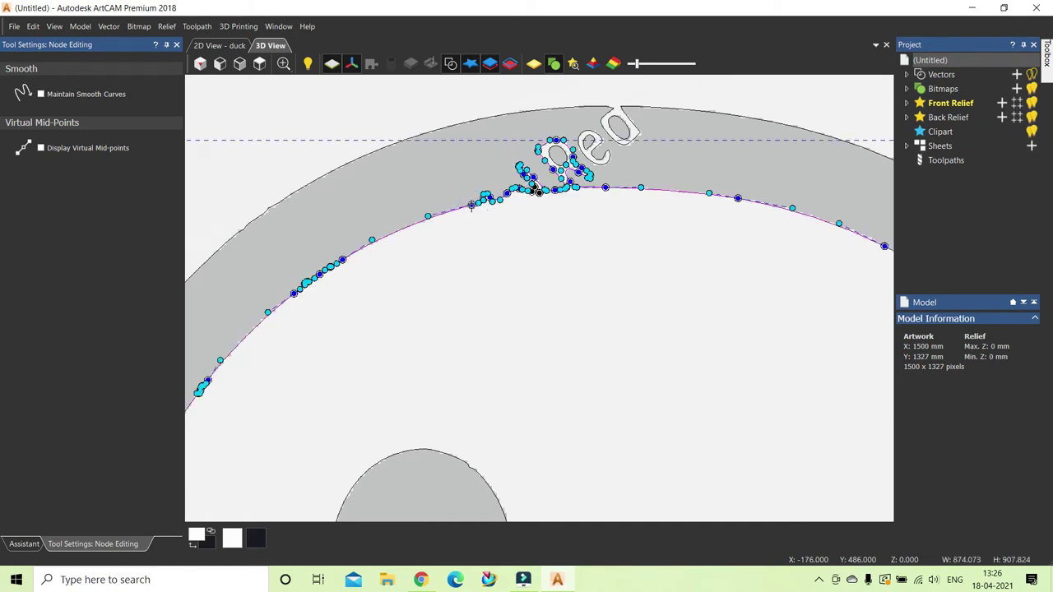
{"action": "key", "text": "c"}
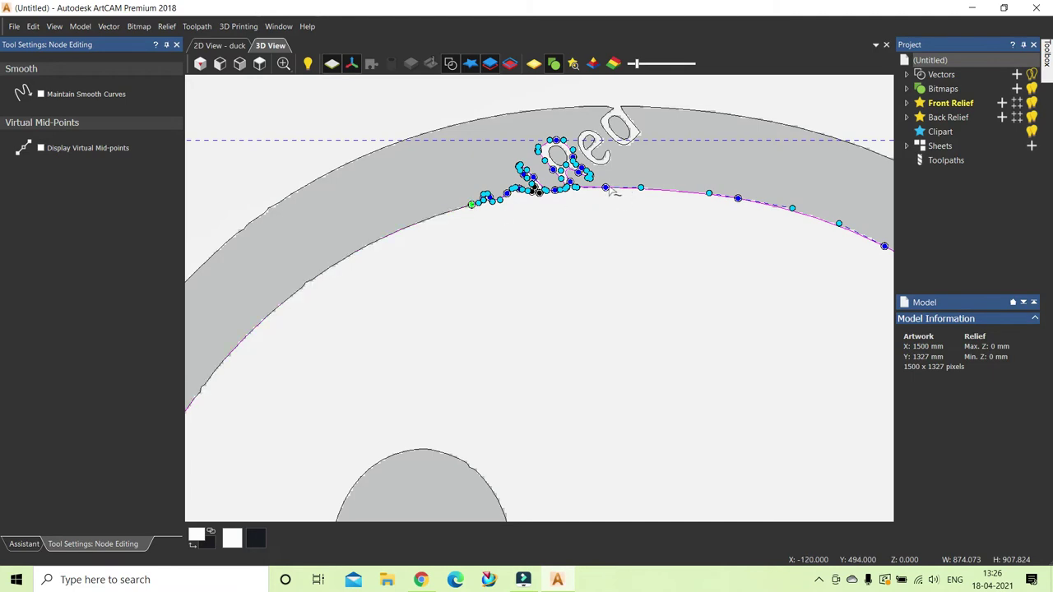
{"action": "key", "text": "c"}
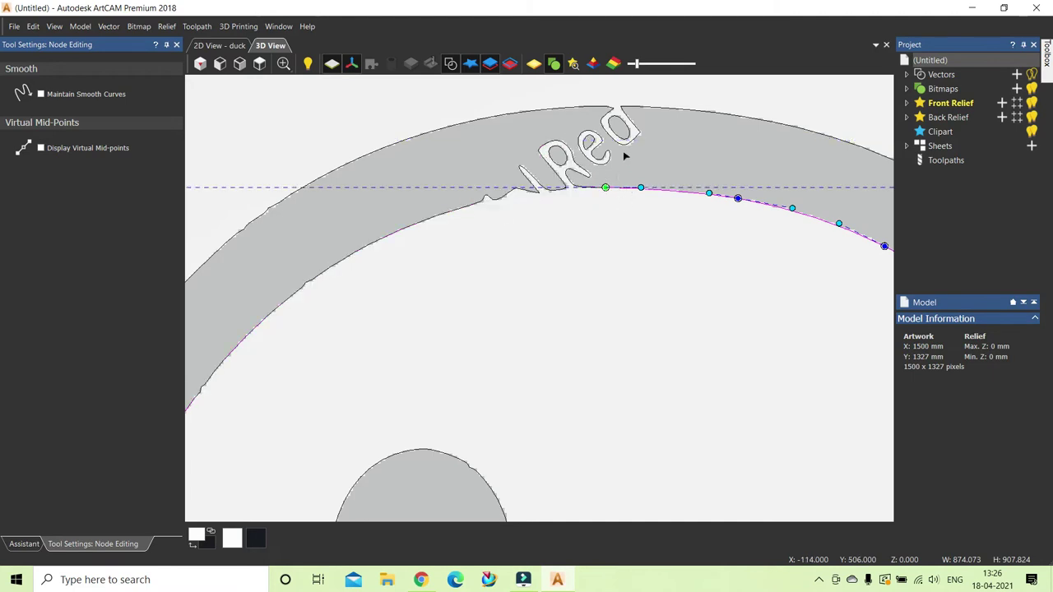
- Cut the outer head outline on both sides of the letter "d" and delete the piece between the cuts
{"action": "left_click", "coordinate": [602, 107]}
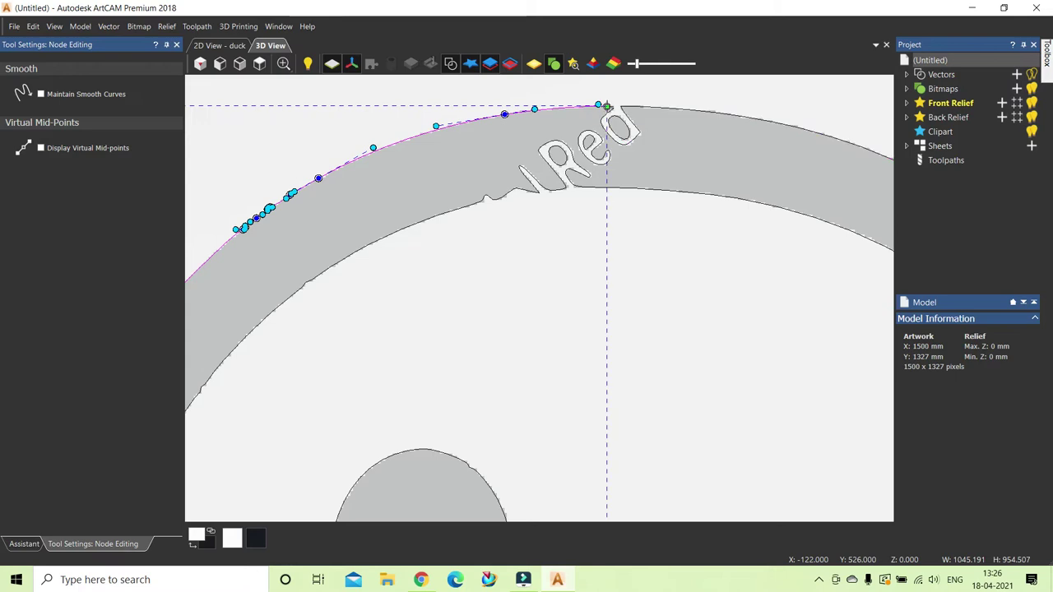
{"action": "left_click", "coordinate": [633, 107]}
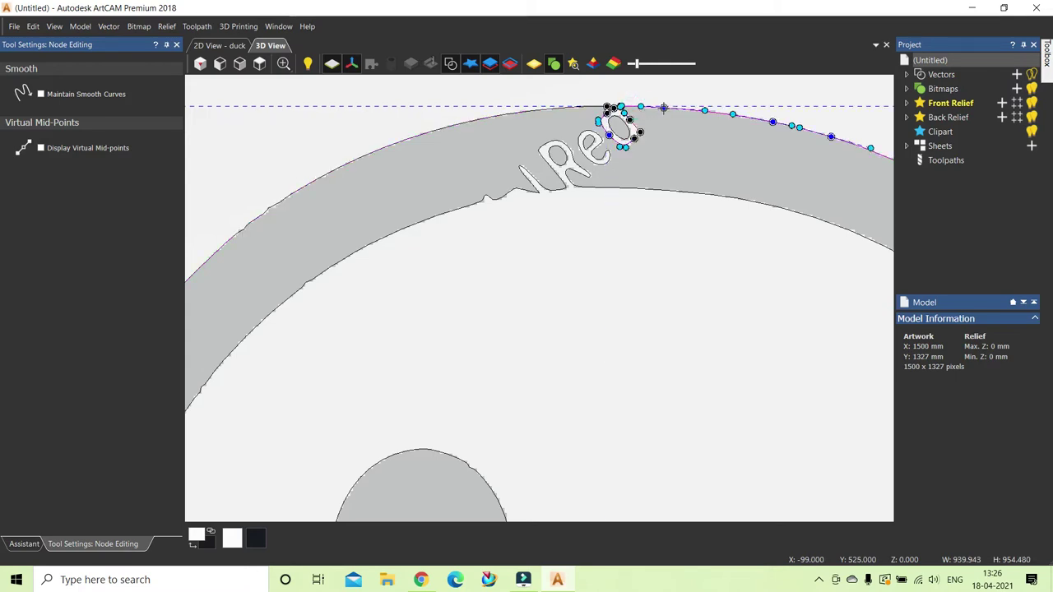
{"action": "left_click", "coordinate": [667, 117]}
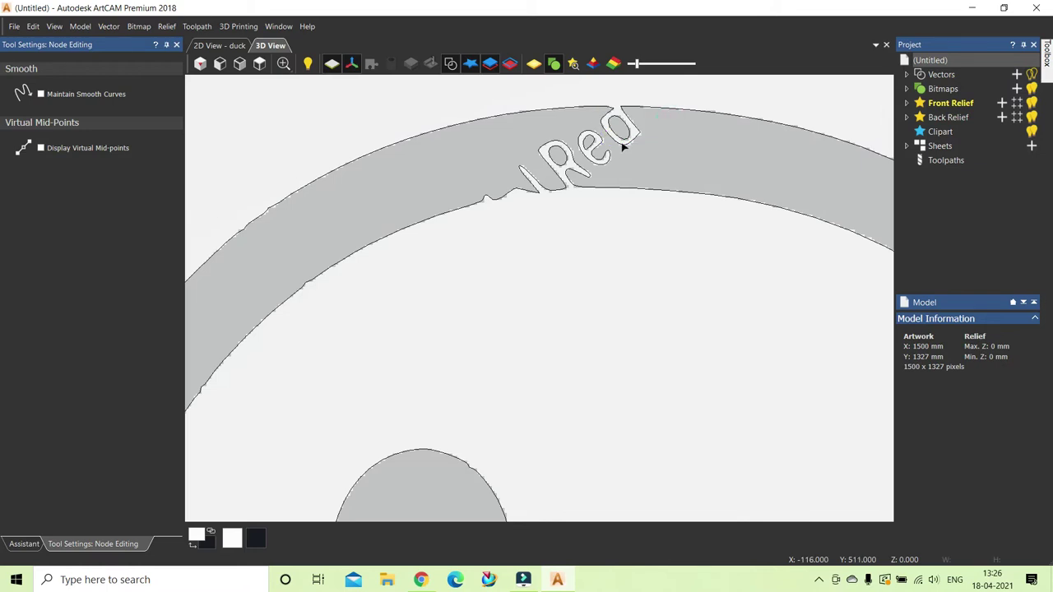
{"action": "left_click", "coordinate": [623, 145]}
{"action": "key", "text": "Escape"}
- Delete the lettering piece cut from the inner head outline and close node editing
{"action": "left_click", "coordinate": [555, 192]}
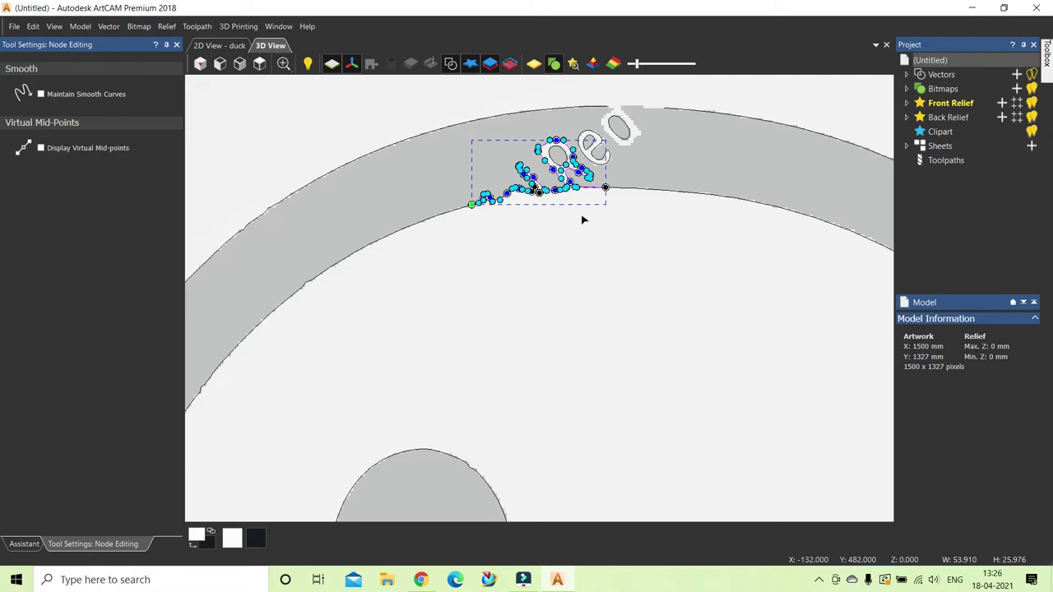
{"action": "key", "text": "Delete"}
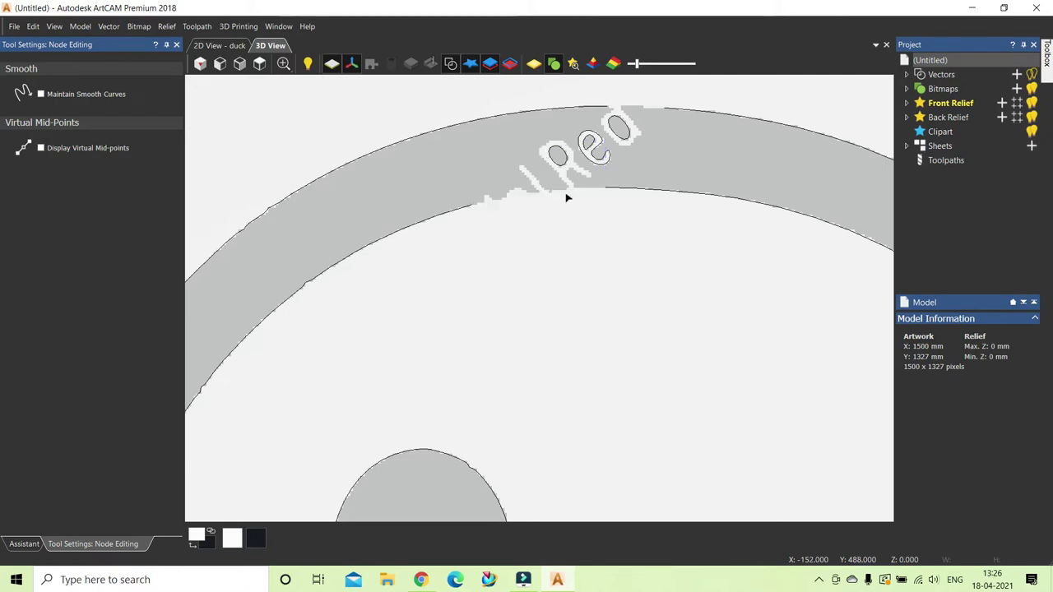
{"action": "scroll", "coordinate": [554, 206], "scroll_direction": "down", "scroll_amount": 2}
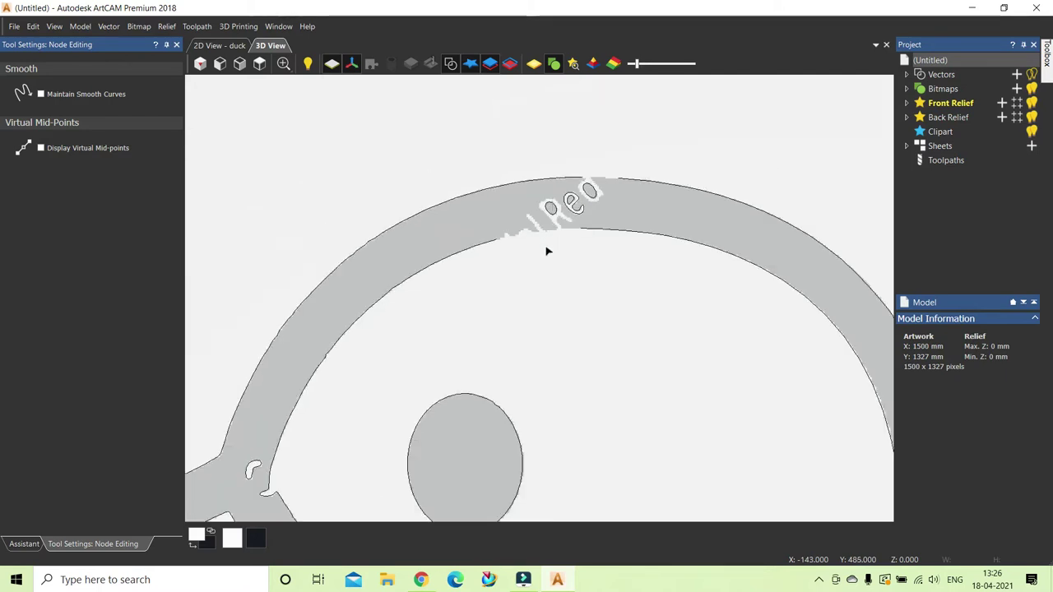
{"action": "scroll", "coordinate": [551, 244], "scroll_direction": "down", "scroll_amount": 3}
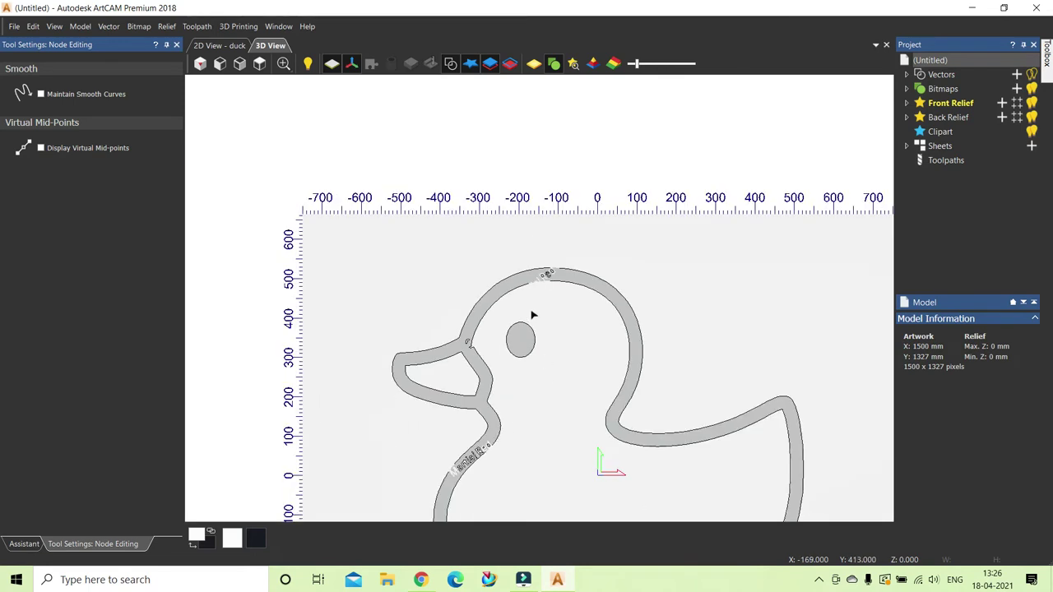
{"action": "scroll", "coordinate": [574, 263], "scroll_direction": "up", "scroll_amount": 5}
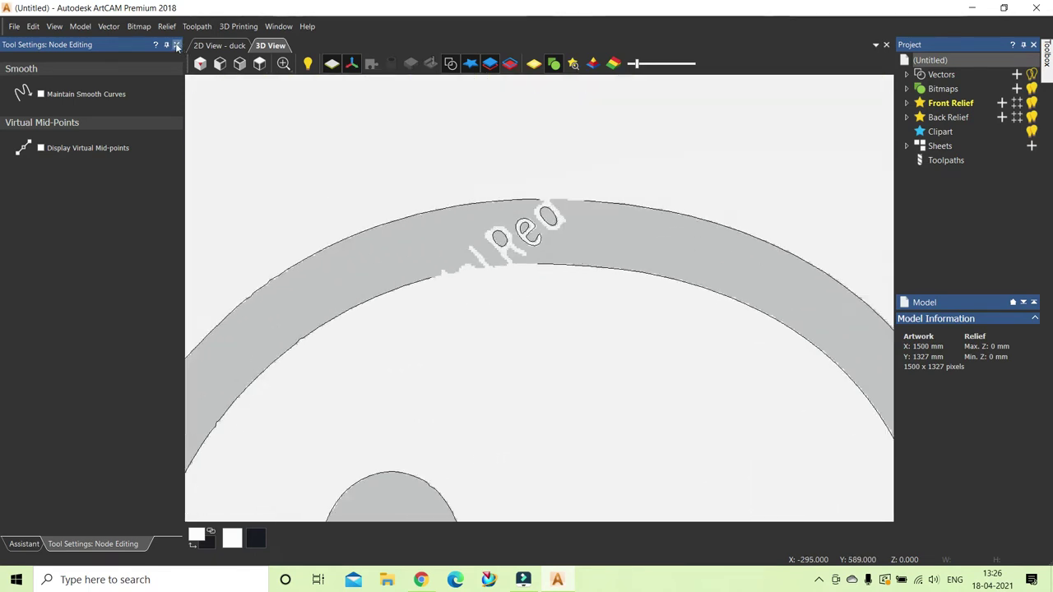
{"action": "left_click", "coordinate": [176, 46]}
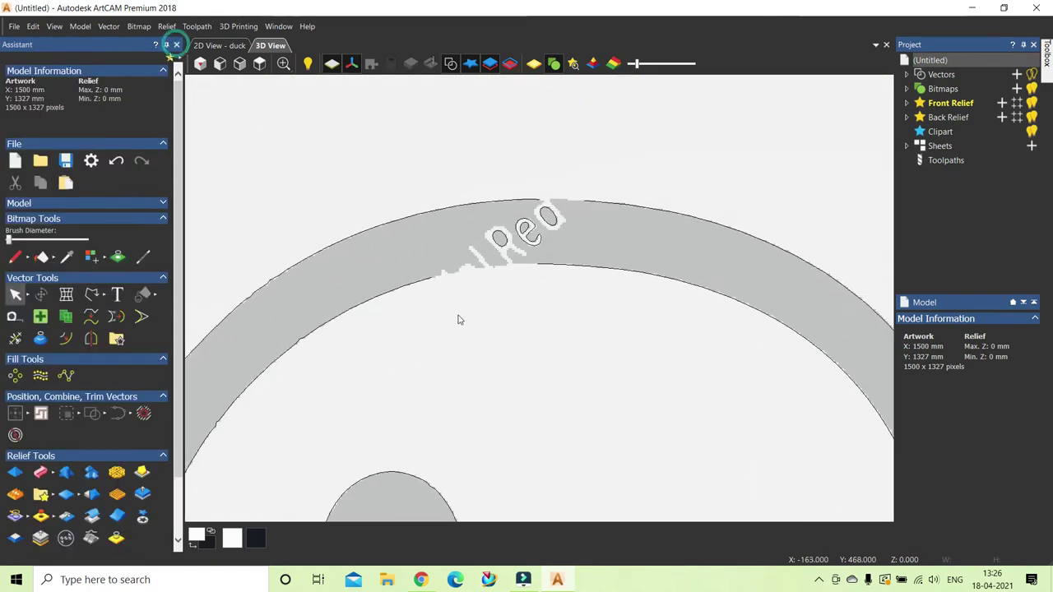
- Try to bridge the gap in the inner head outline with a two-point smooth polyline, and delete that line
{"action": "left_click", "coordinate": [92, 293]}
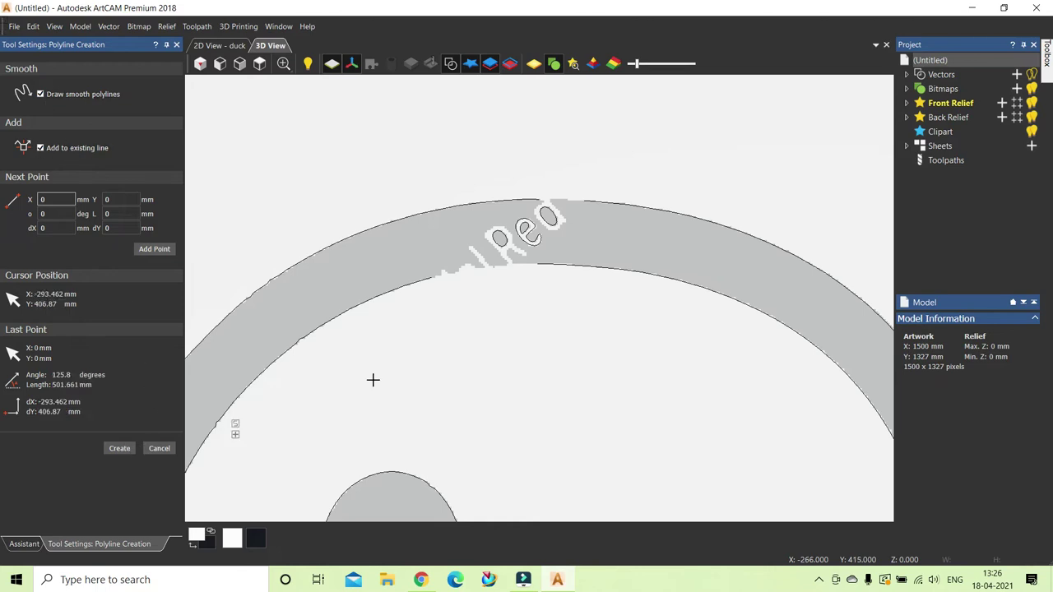
{"action": "left_click", "coordinate": [431, 277]}
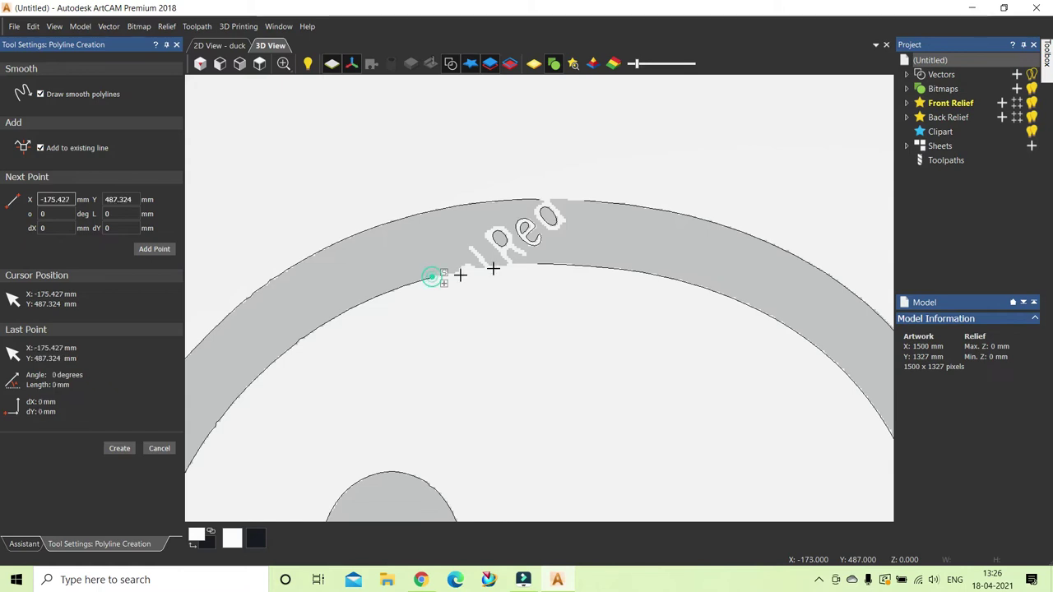
{"action": "left_click", "coordinate": [535, 264]}
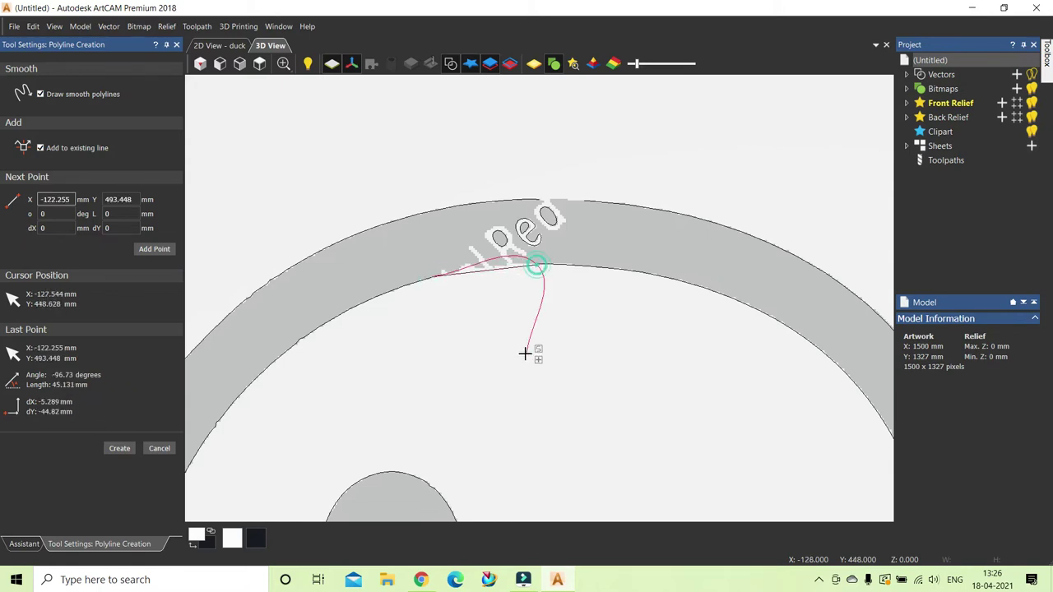
{"action": "right_click", "coordinate": [551, 312]}
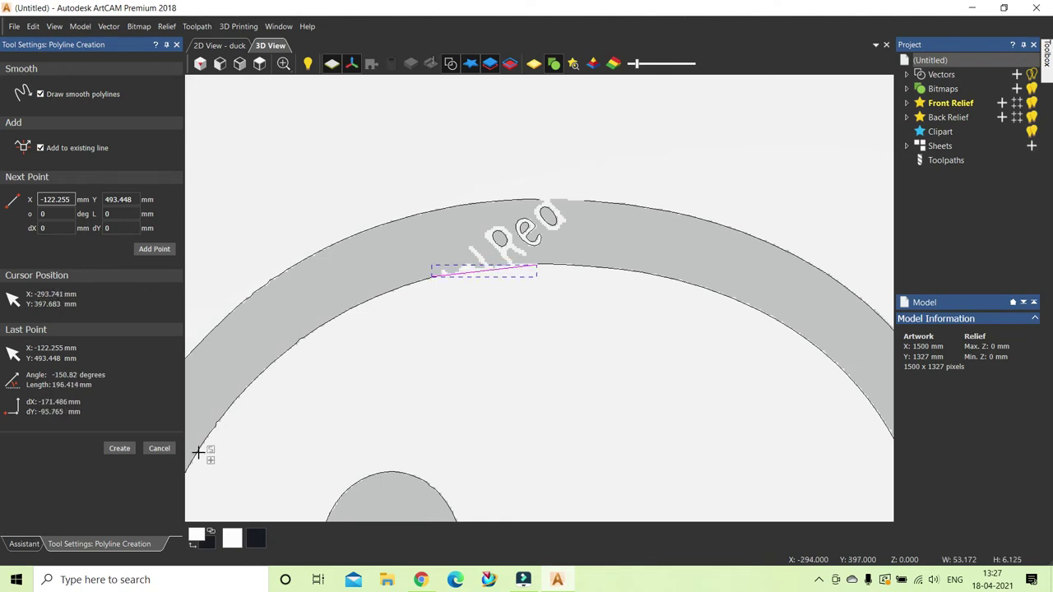
{"action": "left_click", "coordinate": [159, 449]}
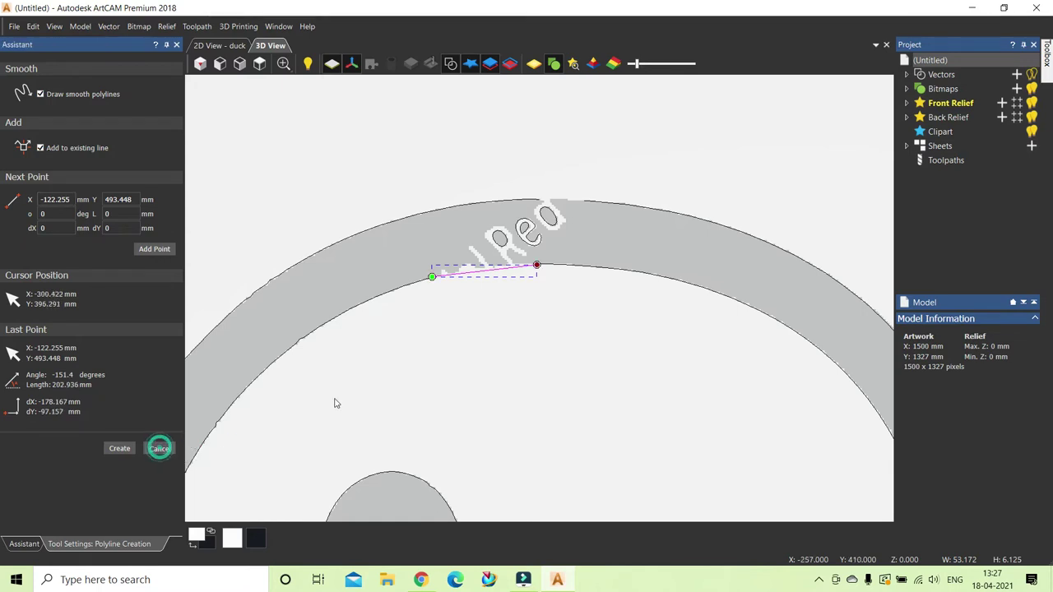
{"action": "scroll", "coordinate": [503, 281], "scroll_direction": "up", "scroll_amount": 2}
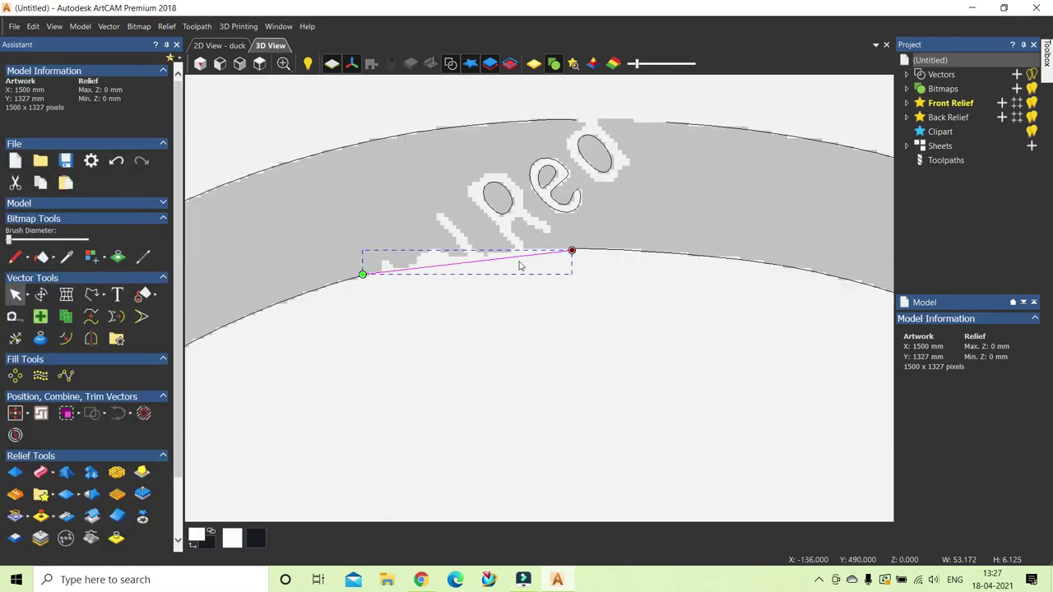
{"action": "left_click_drag", "start_coordinate": [556, 253], "coordinate": [354, 281]}
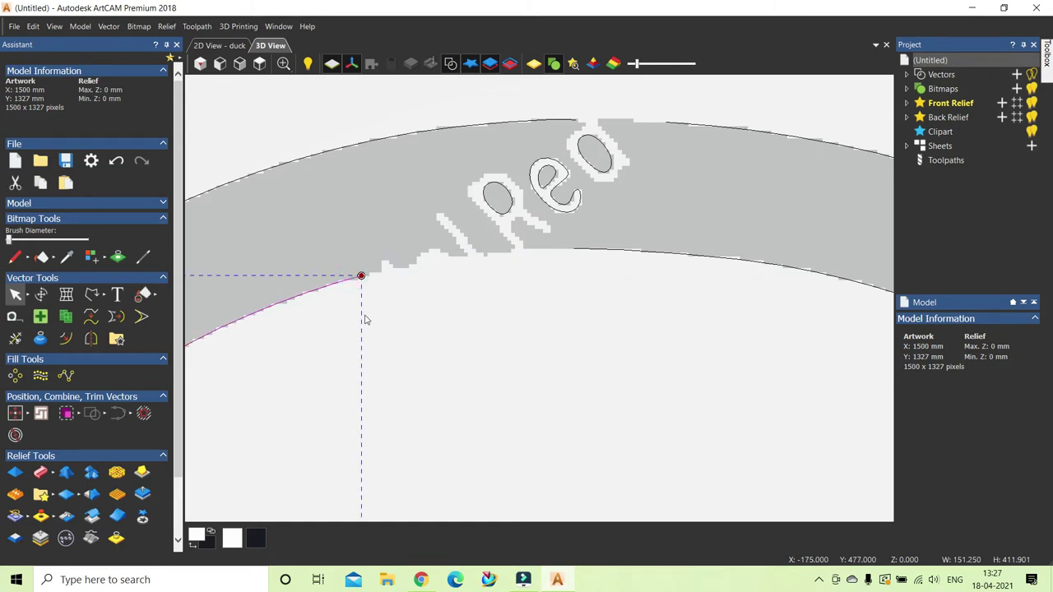
- Try to extend the inner head outline across the gap with a polyline snapped to the end nodes on both sides
{"action": "left_click", "coordinate": [92, 293]}
{"action": "left_click", "coordinate": [360, 276]}
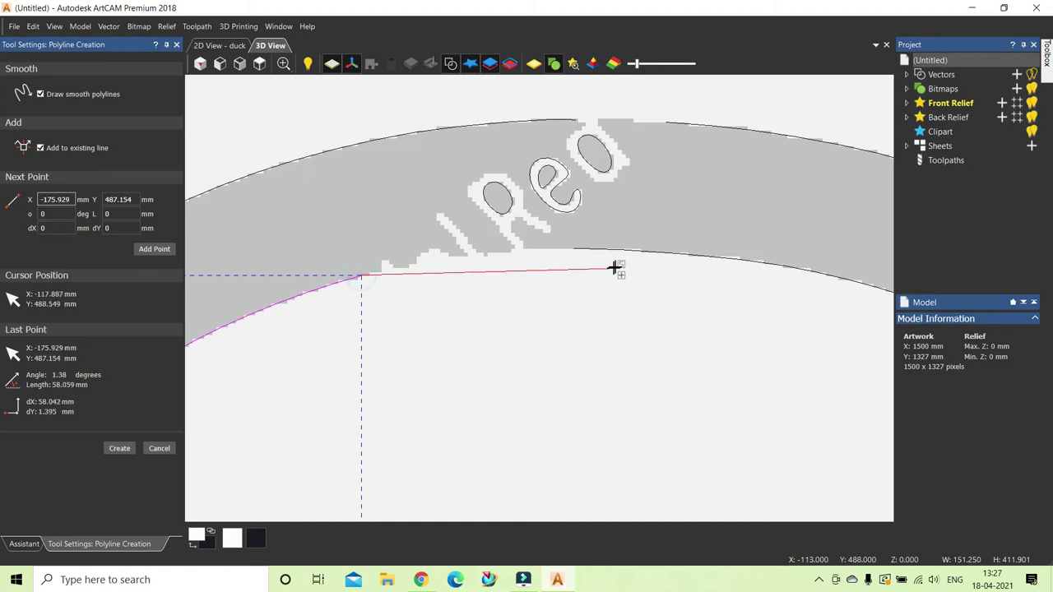
{"action": "scroll", "coordinate": [574, 249], "scroll_direction": "up", "scroll_amount": 2}
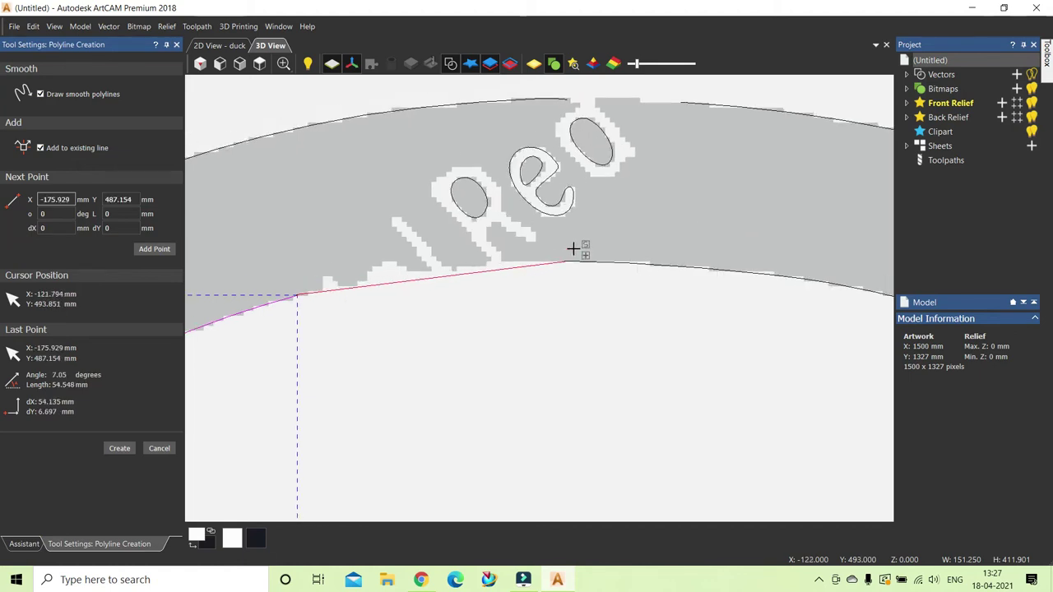
{"action": "left_click", "coordinate": [547, 283]}
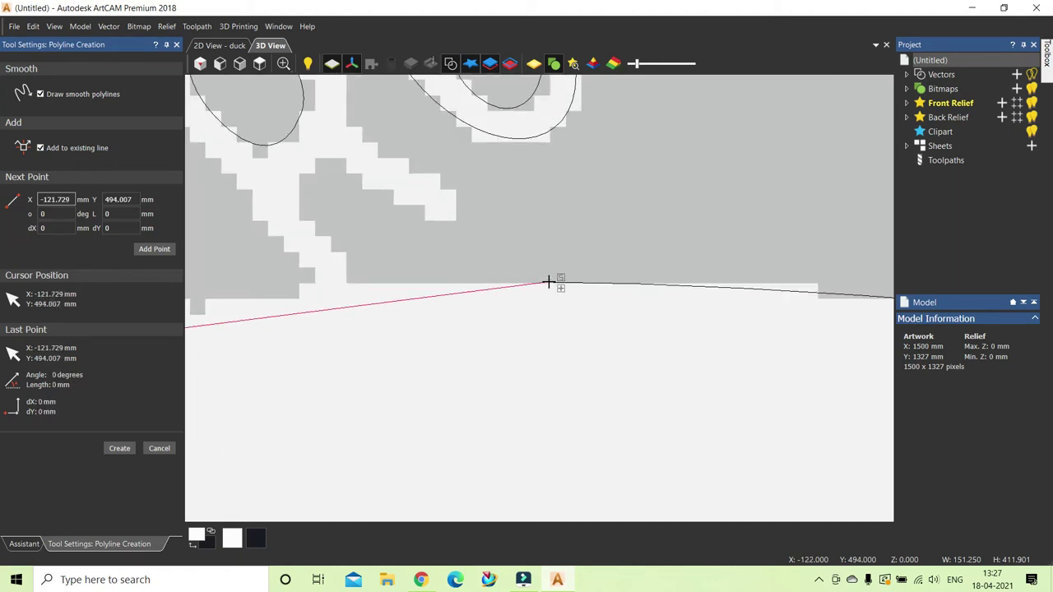
{"action": "double_click", "coordinate": [543, 384]}
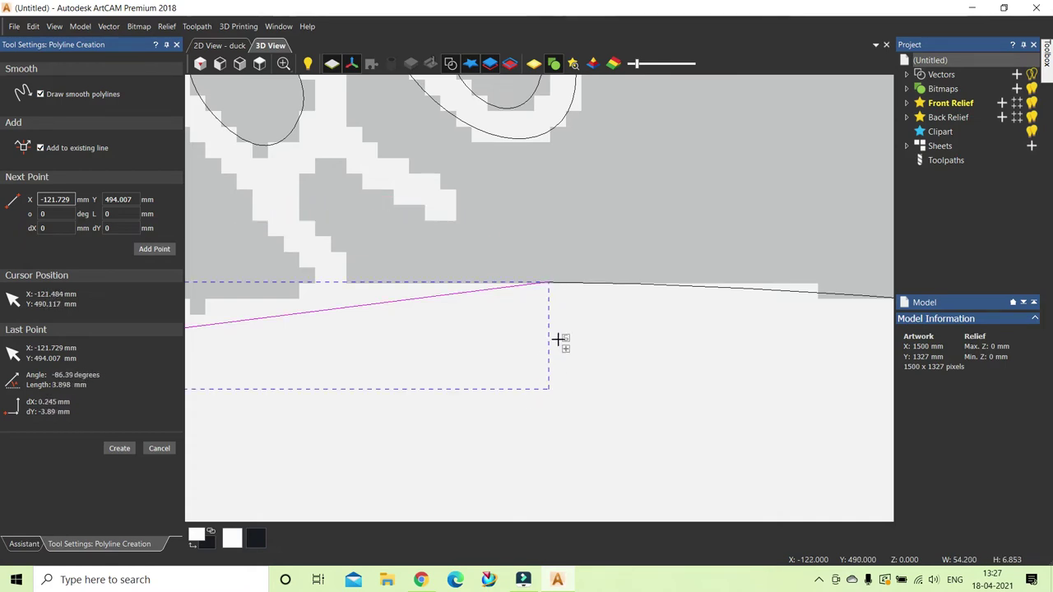
{"action": "scroll", "coordinate": [564, 338], "scroll_direction": "down", "scroll_amount": 2}
{"action": "scroll", "coordinate": [563, 337], "scroll_direction": "down", "scroll_amount": 3}
{"action": "scroll", "coordinate": [406, 329], "scroll_direction": "up", "scroll_amount": 4}
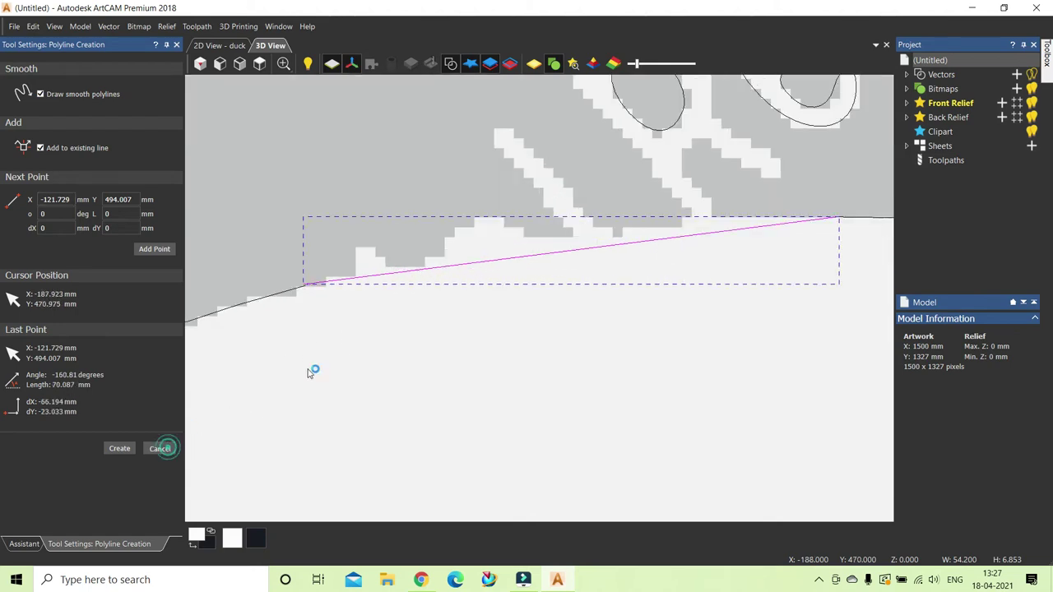
{"action": "left_click", "coordinate": [159, 448]}
- Check whether the bridging line is connected to the adjacent inner outline, and delete the line from the head gap
{"action": "left_click", "coordinate": [295, 288]}
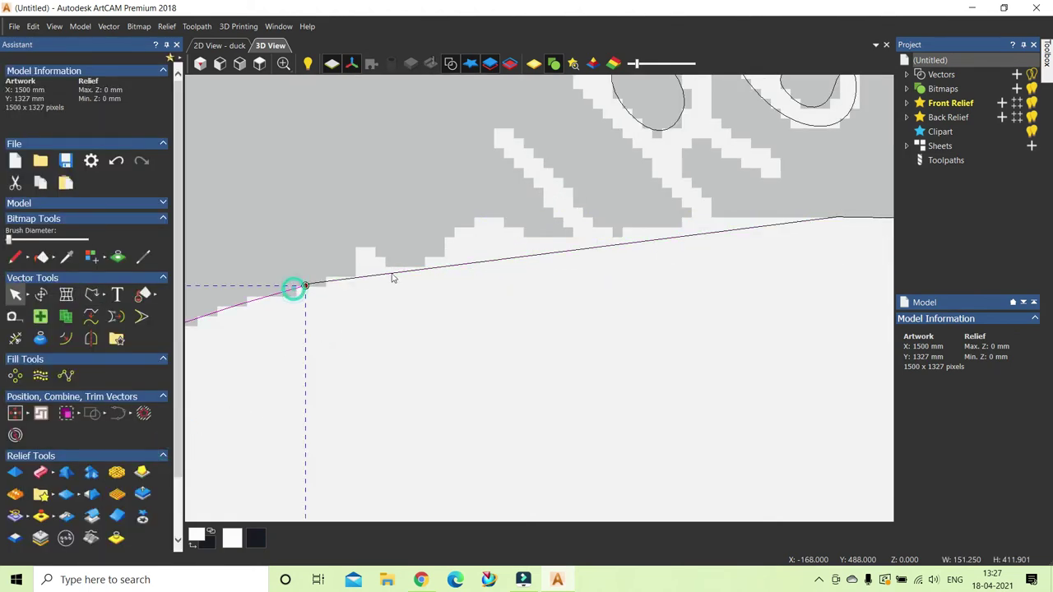
{"action": "left_click", "coordinate": [414, 269]}
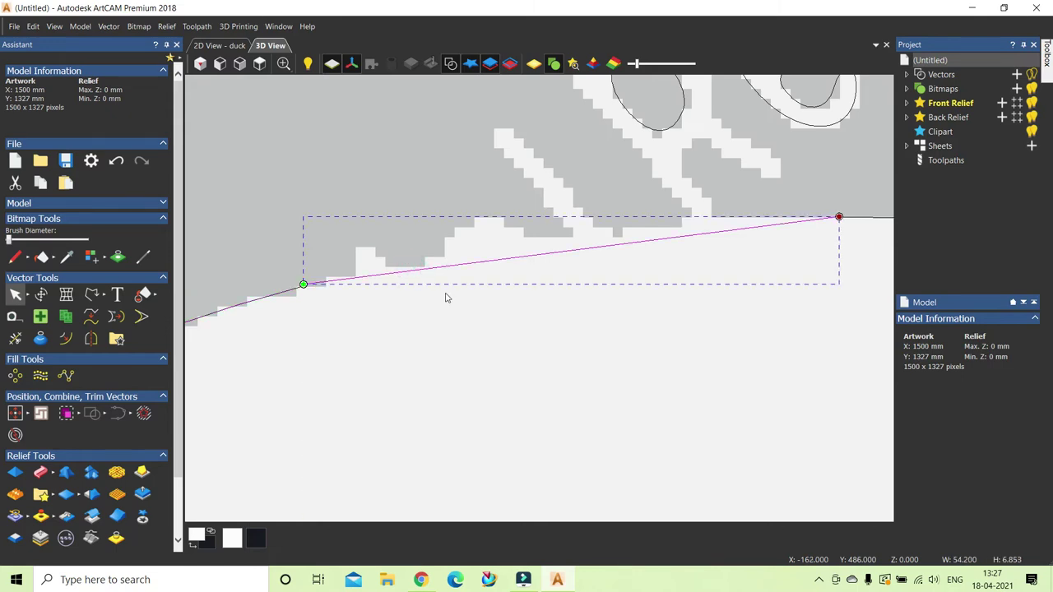
{"action": "key", "text": "Delete"}
{"action": "scroll", "coordinate": [465, 298], "scroll_direction": "down", "scroll_amount": 3}
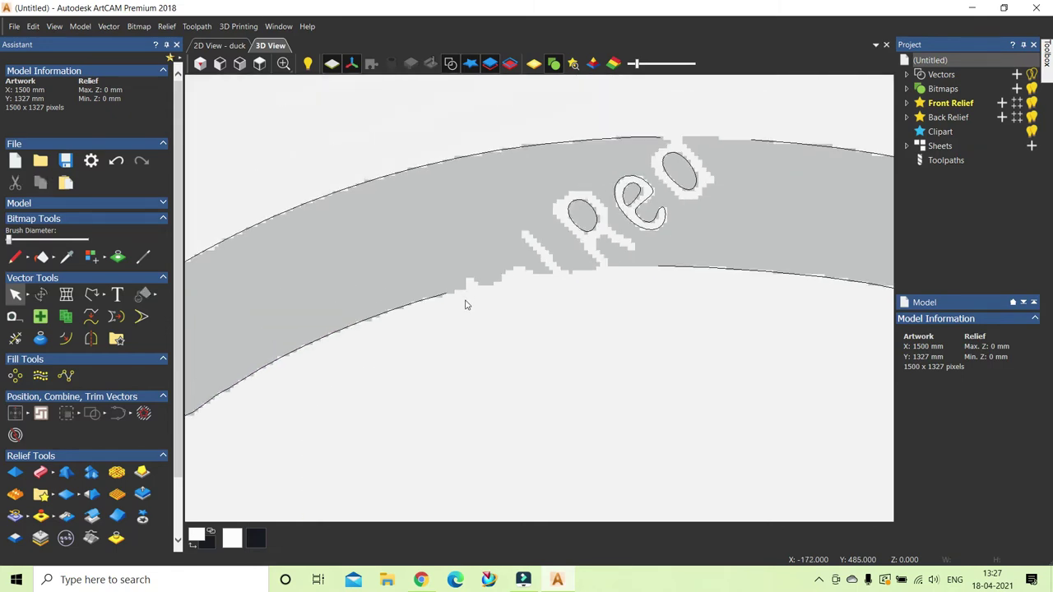
- Try joining the inner outline pieces on both sides of the head gap with a curve, and undo the join
{"action": "left_click", "coordinate": [469, 303]}
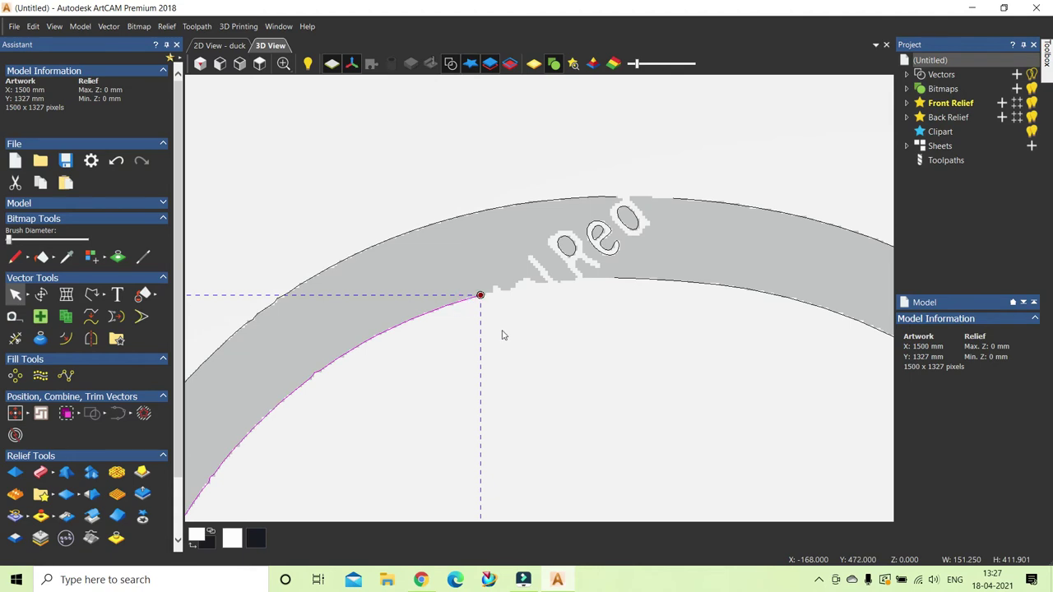
{"action": "left_click", "coordinate": [658, 281], "text": "shift"}
{"action": "left_click", "coordinate": [131, 418]}
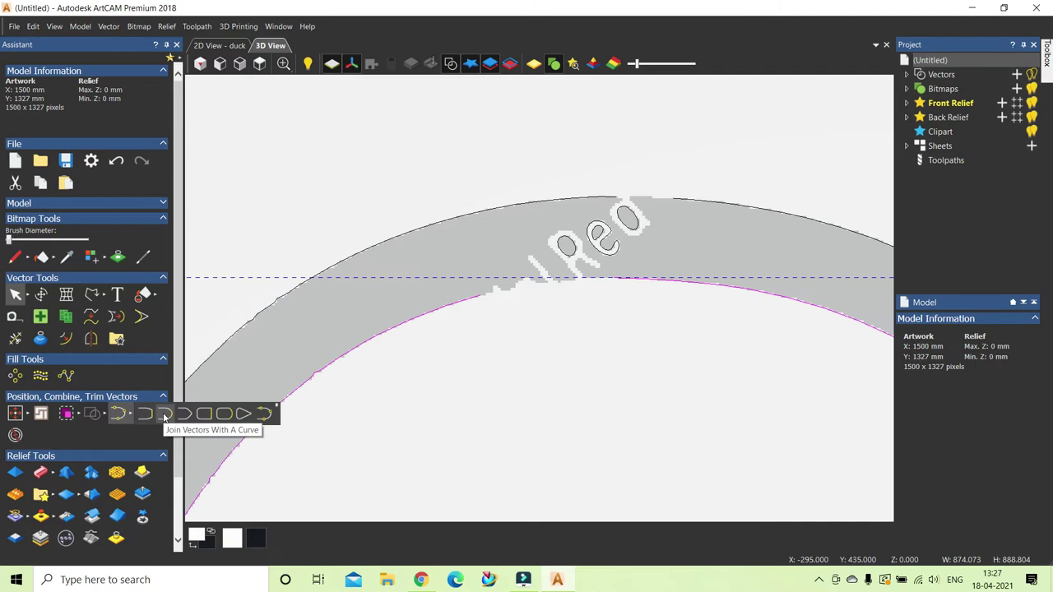
{"action": "left_click", "coordinate": [164, 416]}
{"action": "scroll", "coordinate": [535, 401], "scroll_direction": "down", "scroll_amount": 4}
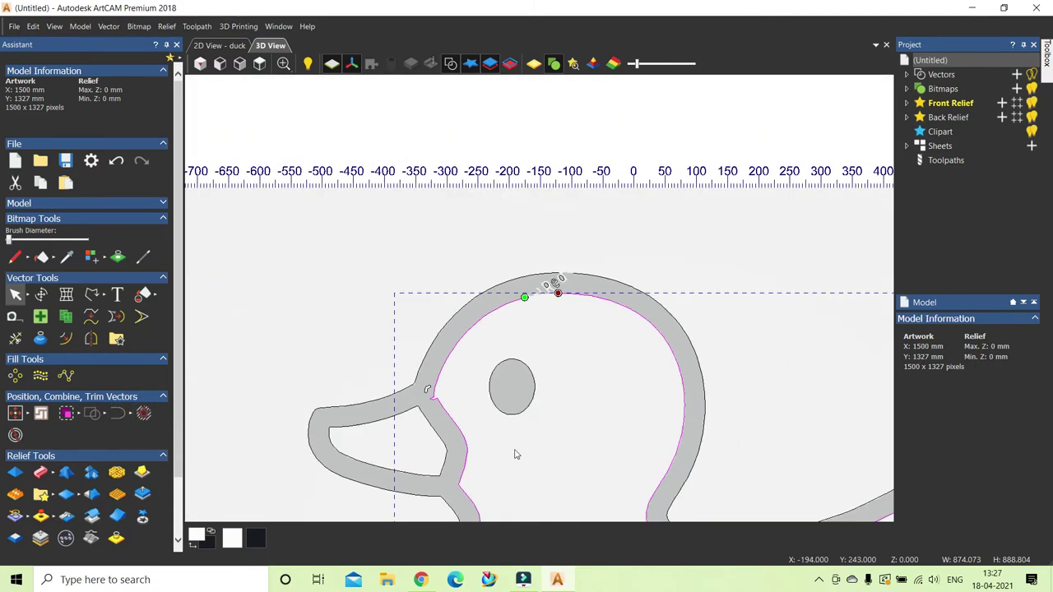
{"action": "scroll", "coordinate": [515, 453], "scroll_direction": "down", "scroll_amount": 1}
{"action": "scroll", "coordinate": [482, 492], "scroll_direction": "up", "scroll_amount": 2}
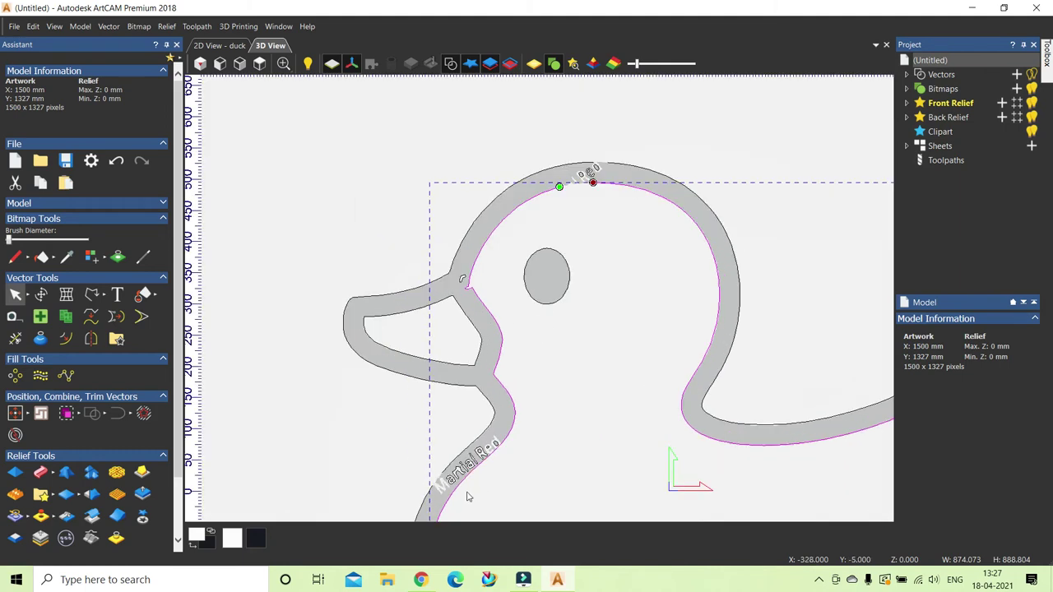
{"action": "scroll", "coordinate": [498, 455], "scroll_direction": "up", "scroll_amount": 1}
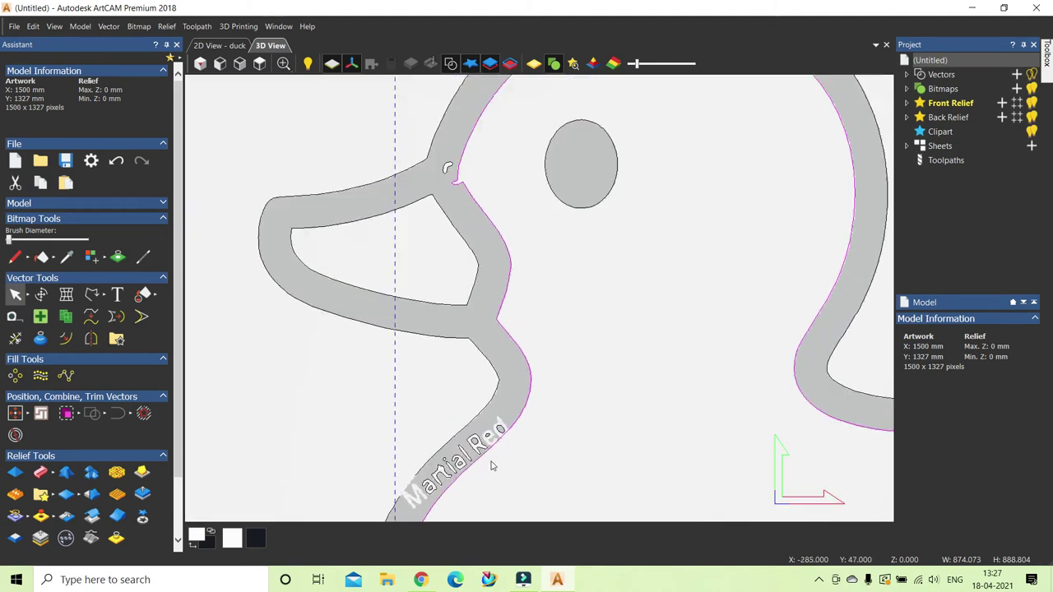
{"action": "scroll", "coordinate": [485, 470], "scroll_direction": "up", "scroll_amount": 1}
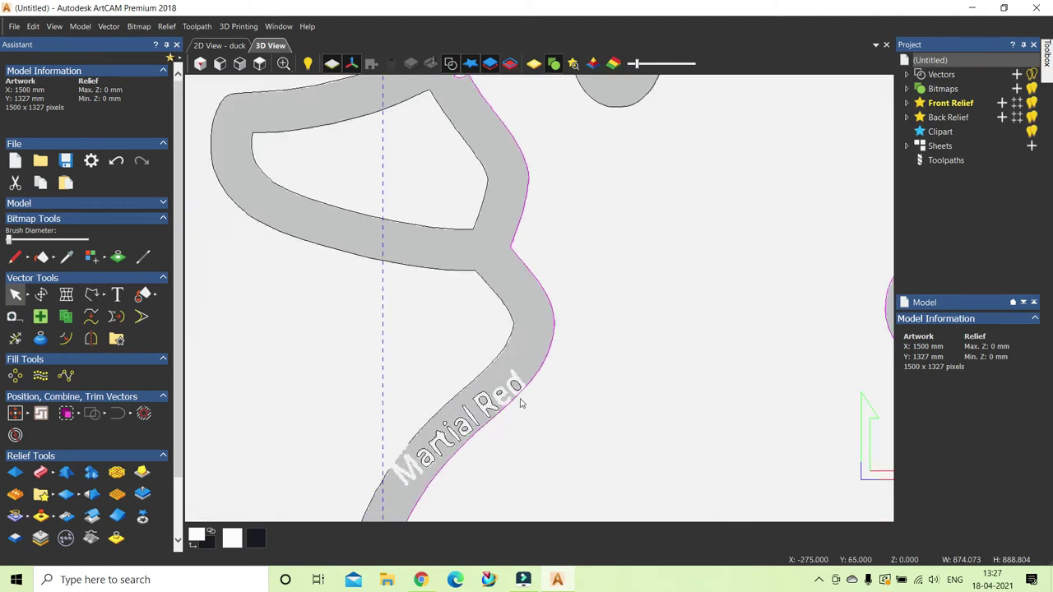
{"action": "scroll", "coordinate": [520, 403], "scroll_direction": "up", "scroll_amount": 2}
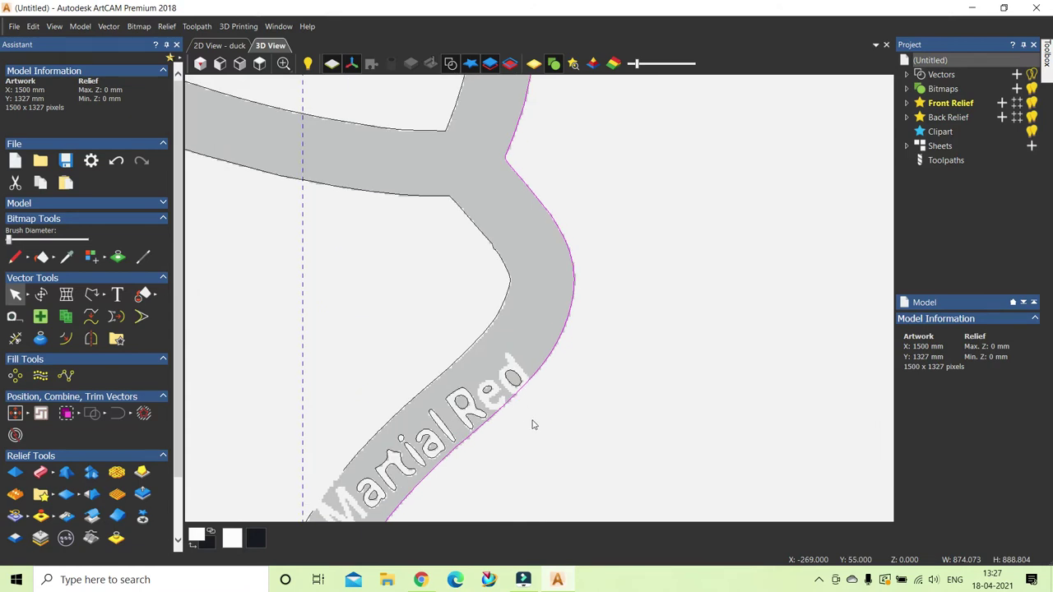
{"action": "key", "text": "ctrl+z"}
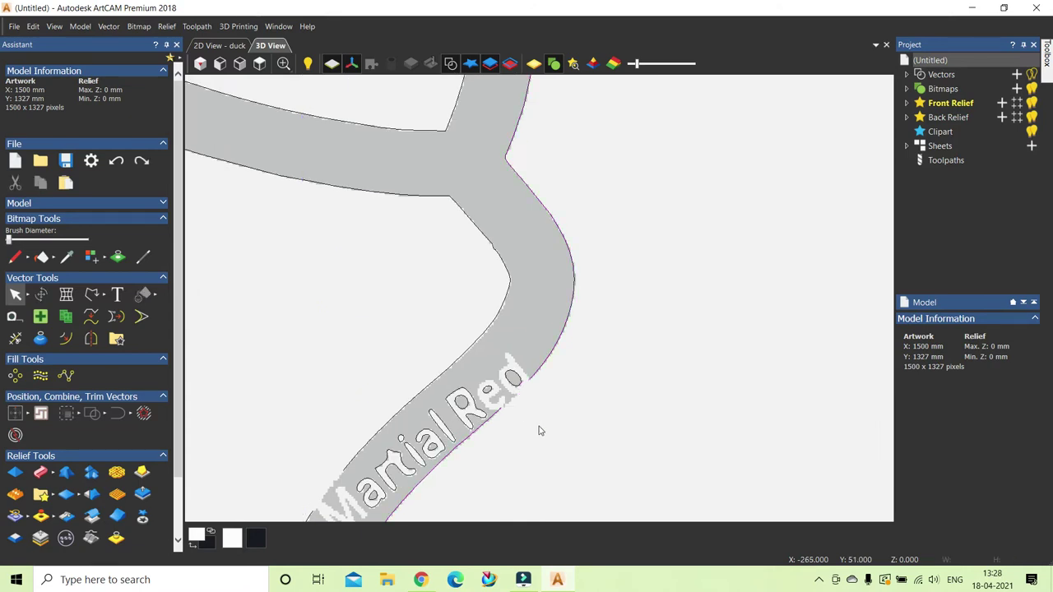
- Join the two inner outline pieces on either side of the neck gap beside the "Martial Red" lettering
{"action": "left_click", "coordinate": [487, 423]}
{"action": "left_click", "coordinate": [539, 367], "text": "shift"}
{"action": "left_click", "coordinate": [120, 415]}
- Close the open inner outline across the gap at the top of the head with a curve
{"action": "scroll", "coordinate": [757, 202], "scroll_direction": "down", "scroll_amount": 3}
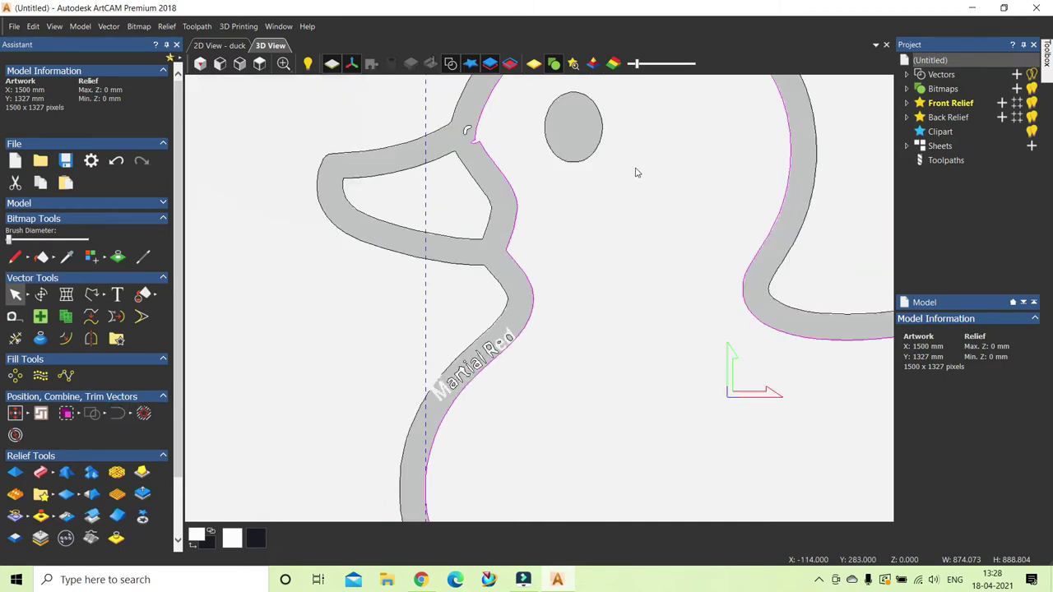
{"action": "scroll", "coordinate": [635, 173], "scroll_direction": "down", "scroll_amount": 3}
{"action": "scroll", "coordinate": [618, 155], "scroll_direction": "up", "scroll_amount": 3}
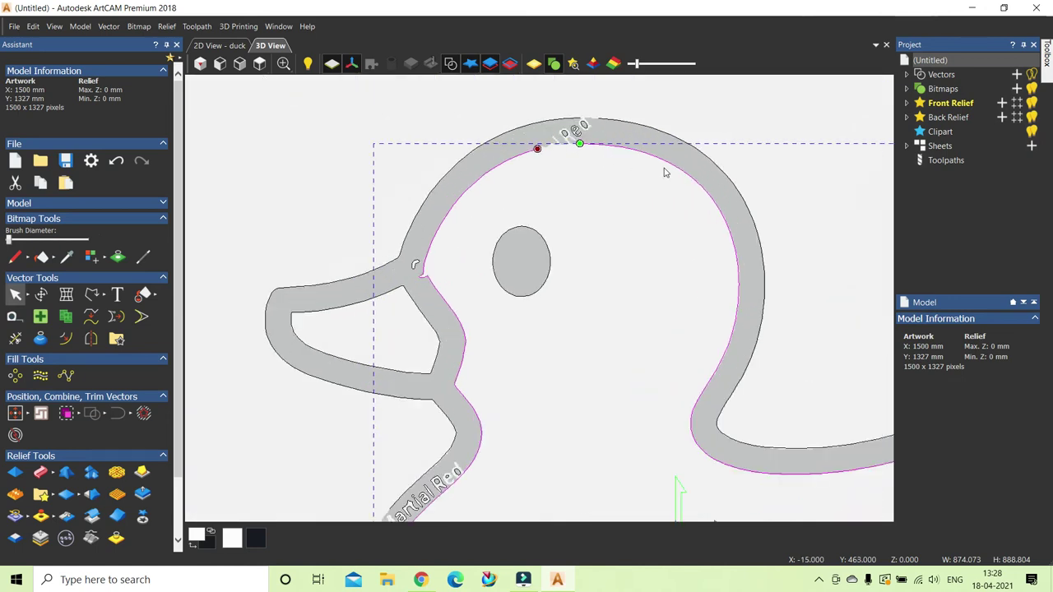
{"action": "scroll", "coordinate": [572, 182], "scroll_direction": "up", "scroll_amount": 2}
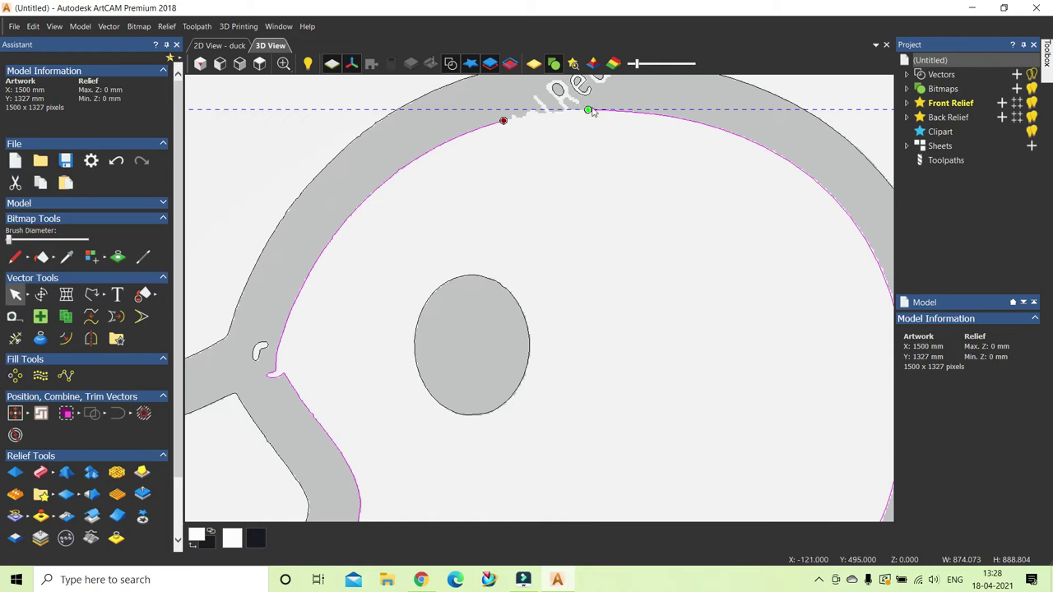
{"action": "left_click", "coordinate": [131, 414]}
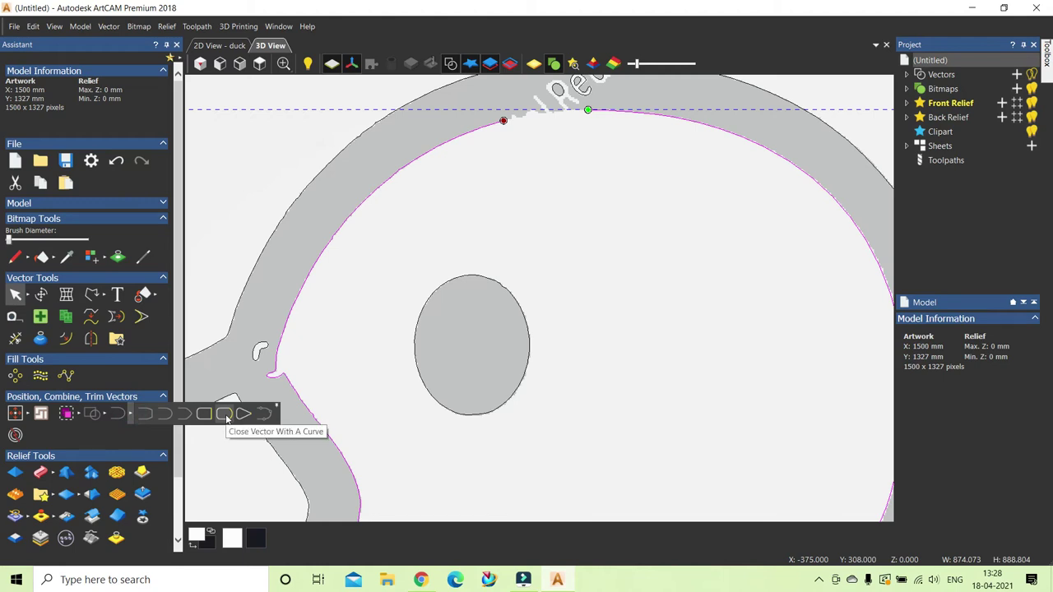
{"action": "left_click", "coordinate": [226, 417]}
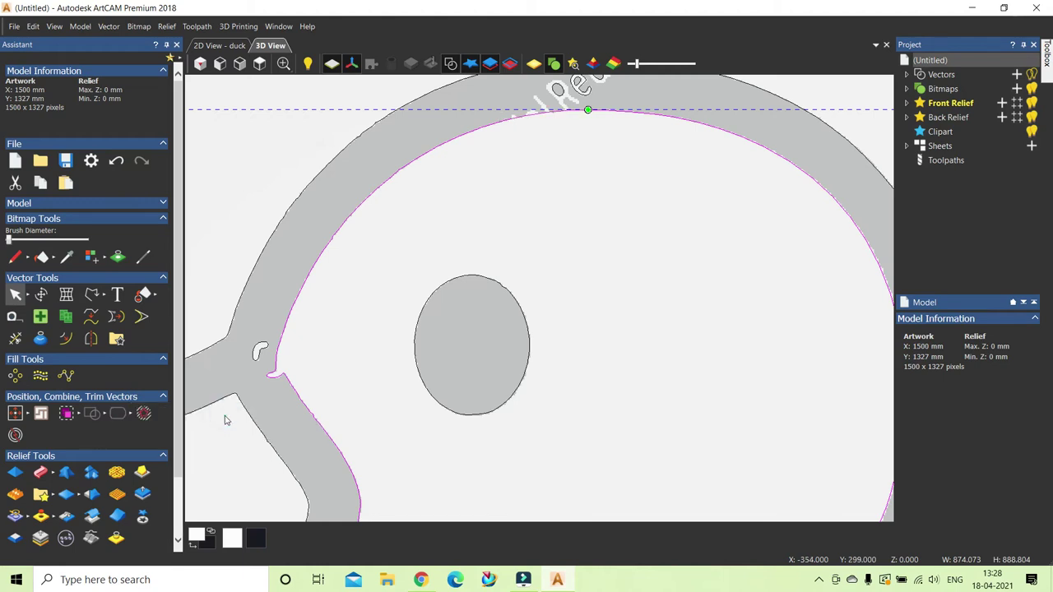
- Select the duck's inner outline, beak opening, eye and outer outline pieces together, leaving out the watermark lettering
{"action": "scroll", "coordinate": [558, 346], "scroll_direction": "down", "scroll_amount": 3}
{"action": "scroll", "coordinate": [566, 367], "scroll_direction": "down", "scroll_amount": 3}
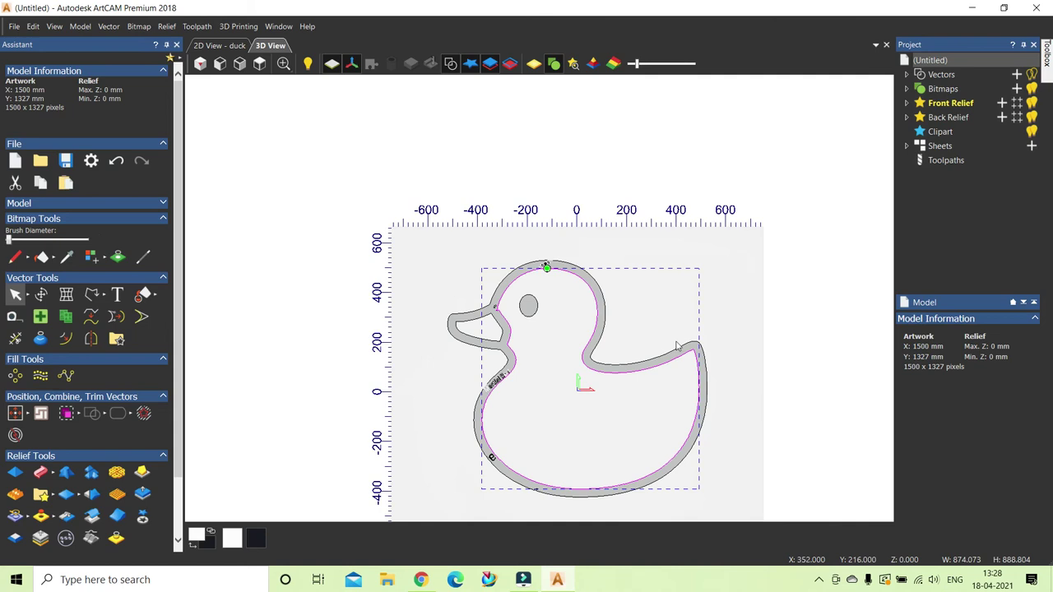
{"action": "left_click", "coordinate": [660, 295]}
{"action": "left_click", "coordinate": [510, 341]}
{"action": "left_click", "coordinate": [501, 334], "text": "shift"}
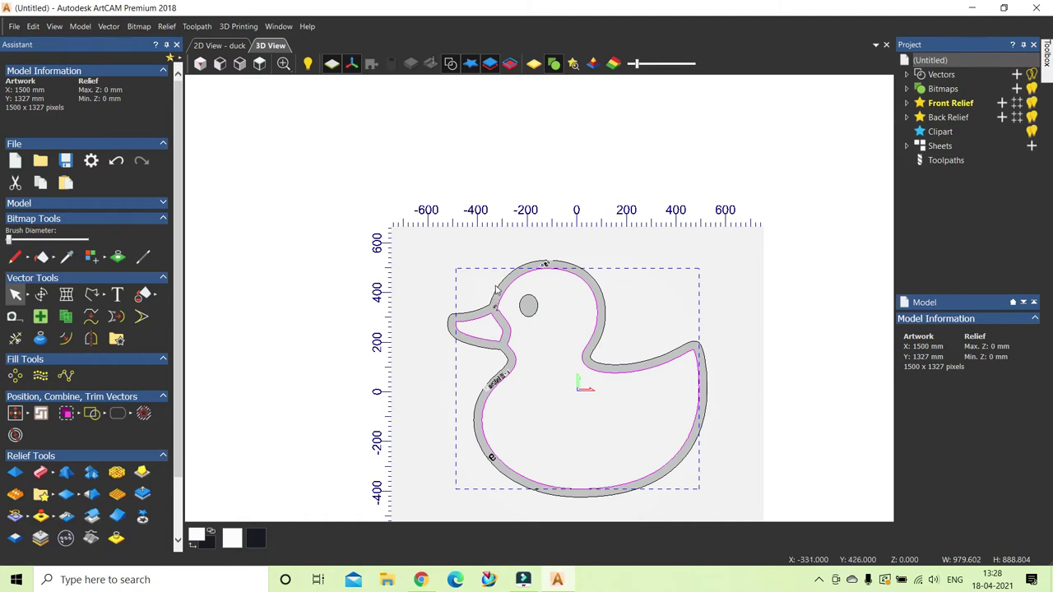
{"action": "left_click", "coordinate": [498, 291], "text": "shift"}
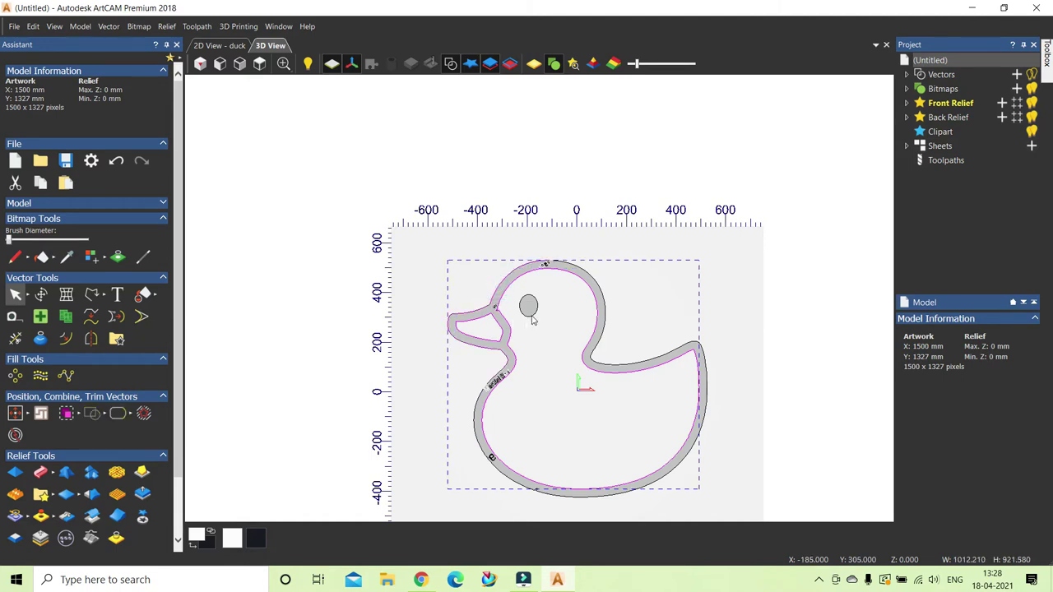
{"action": "left_click", "coordinate": [519, 489], "text": "shift"}
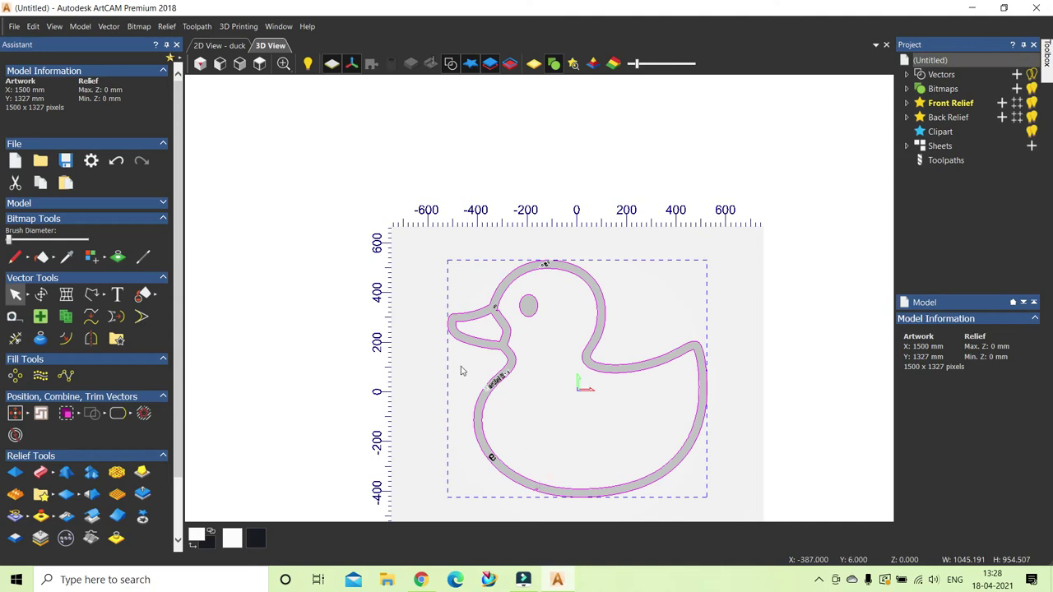
- Export the selected duck outlines to the Desktop as an EPS file named duck
{"action": "left_click", "coordinate": [110, 26]}
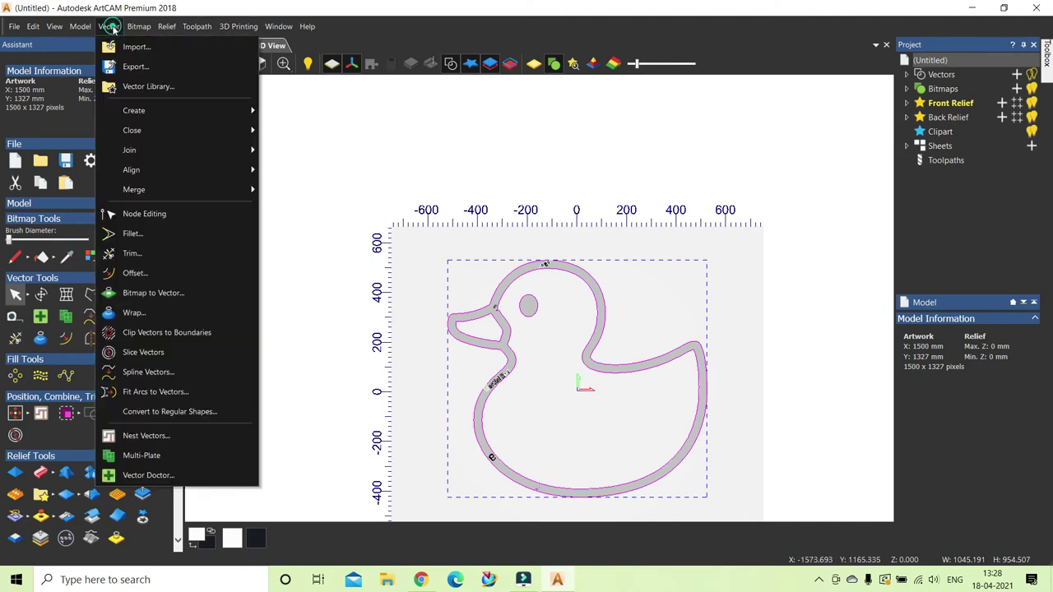
{"action": "left_click", "coordinate": [134, 67]}
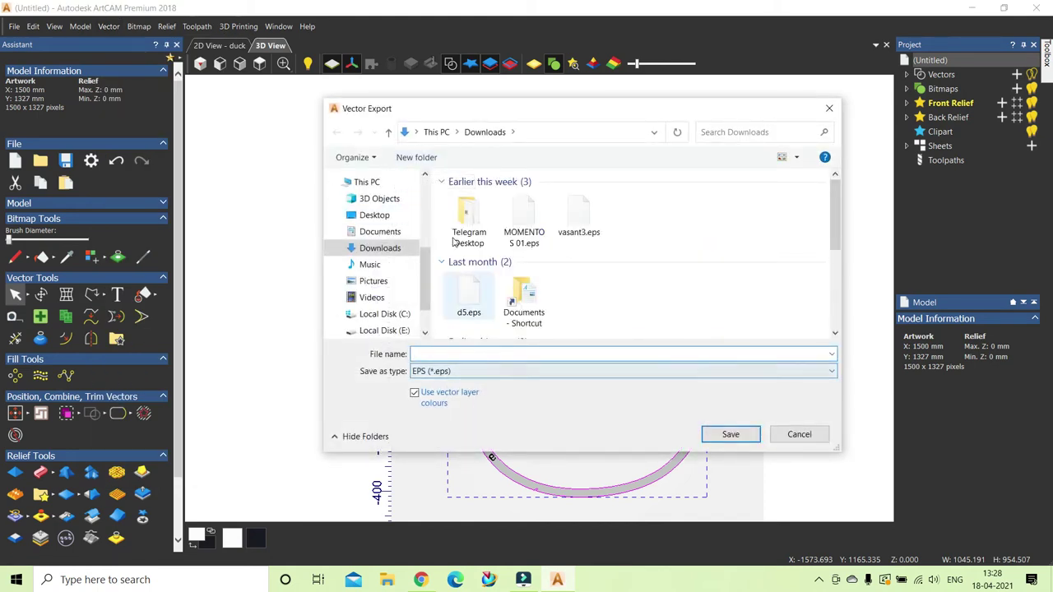
{"action": "left_click", "coordinate": [374, 214]}
{"action": "left_click", "coordinate": [442, 352]}
{"action": "type", "text": "du"}
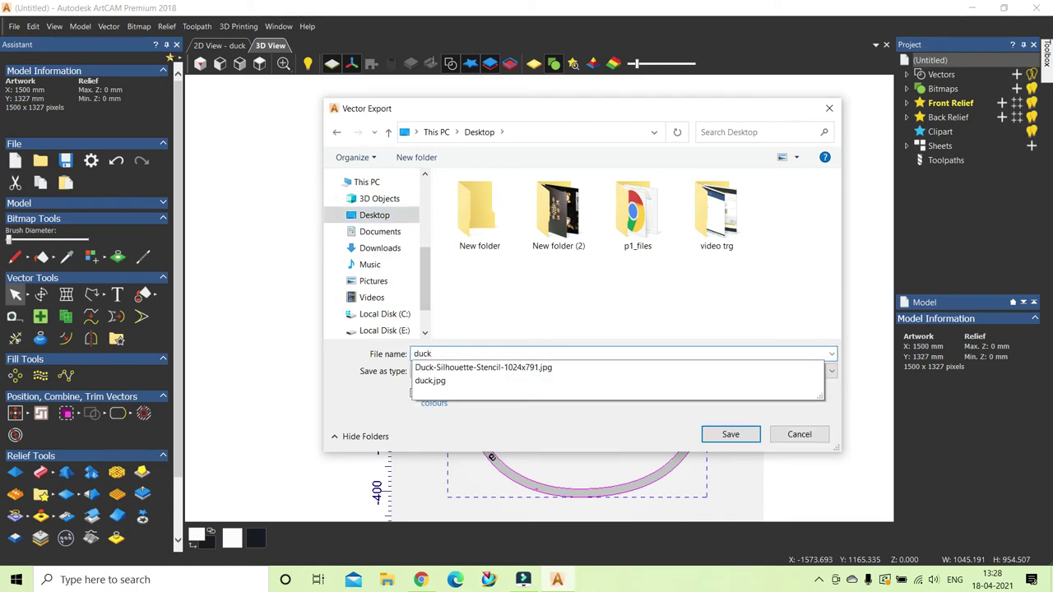
{"action": "type", "text": "ck"}
{"action": "left_click", "coordinate": [829, 393]}
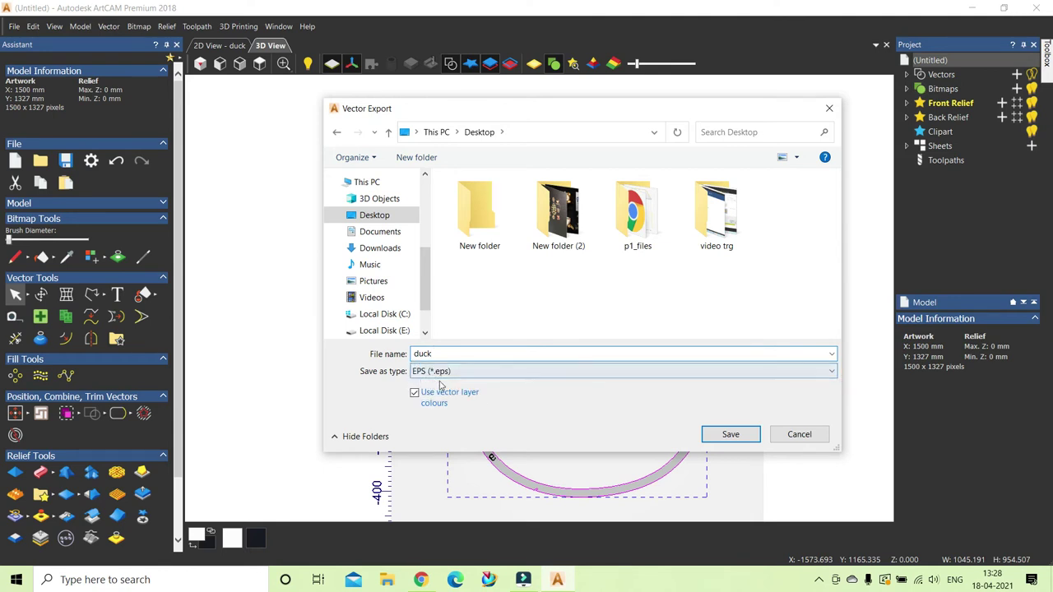
{"action": "left_click", "coordinate": [726, 436]}
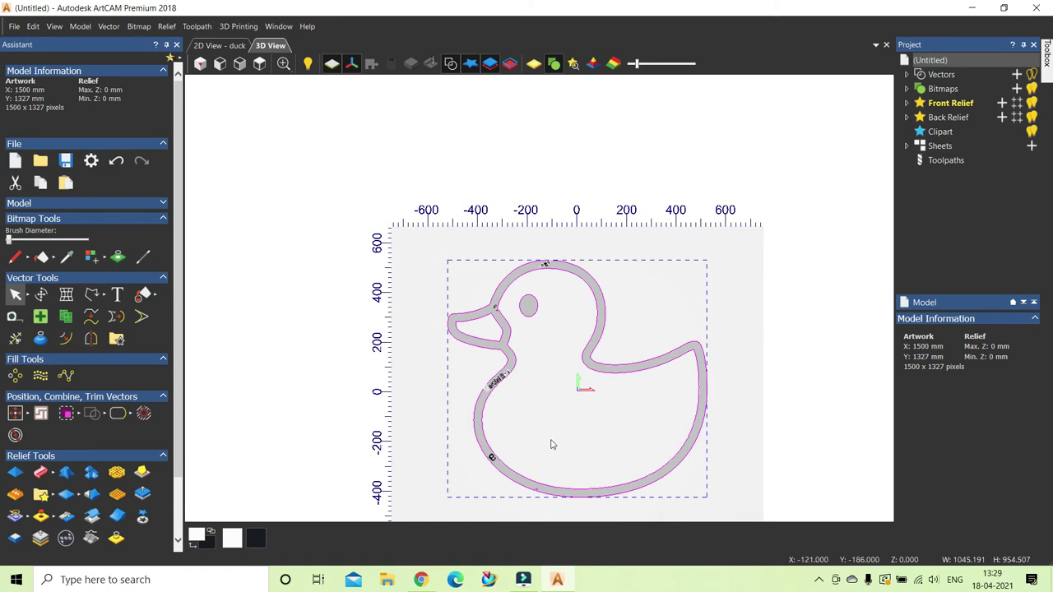
- Examine the duck's selected outlines around the head, beak and neck, where the watermark lettering crosses them
{"action": "scroll", "coordinate": [584, 454], "scroll_direction": "up", "scroll_amount": 2}
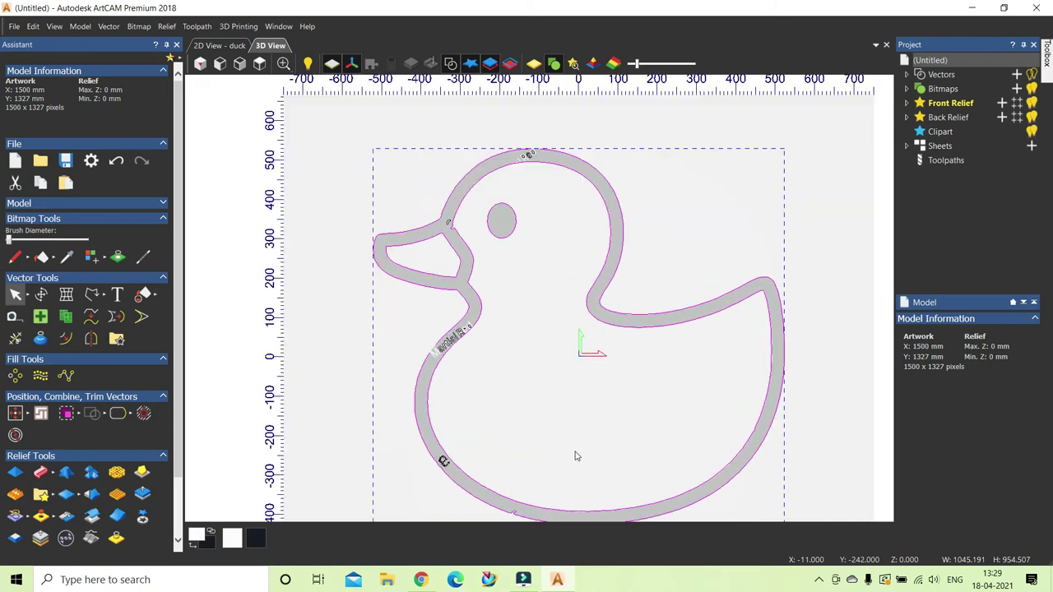
{"action": "scroll", "coordinate": [491, 332], "scroll_direction": "up", "scroll_amount": 1}
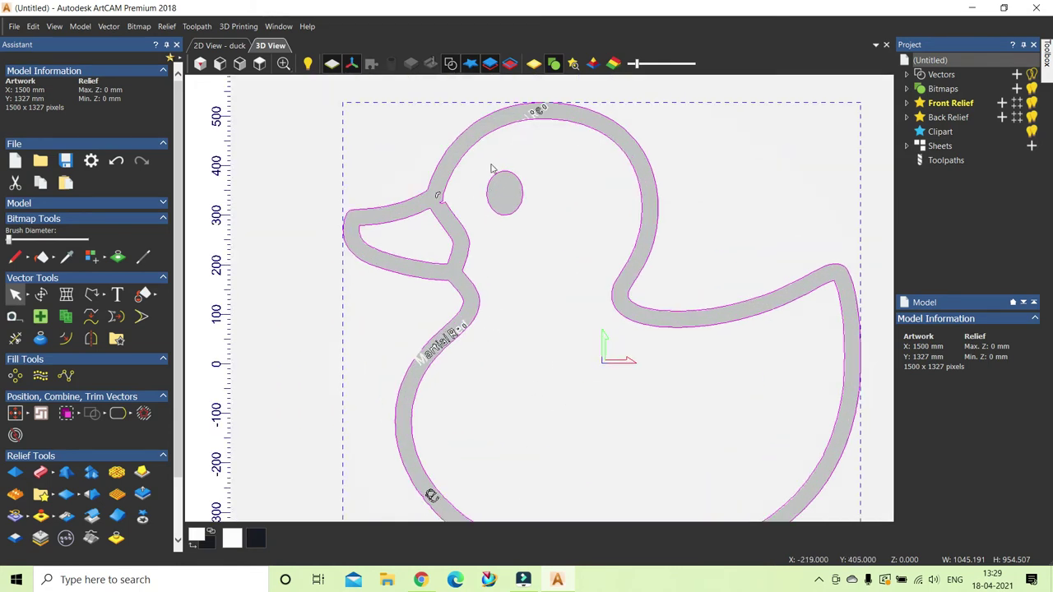
{"action": "scroll", "coordinate": [545, 288], "scroll_direction": "down", "scroll_amount": 1}
{"action": "scroll", "coordinate": [542, 290], "scroll_direction": "down", "scroll_amount": 1}
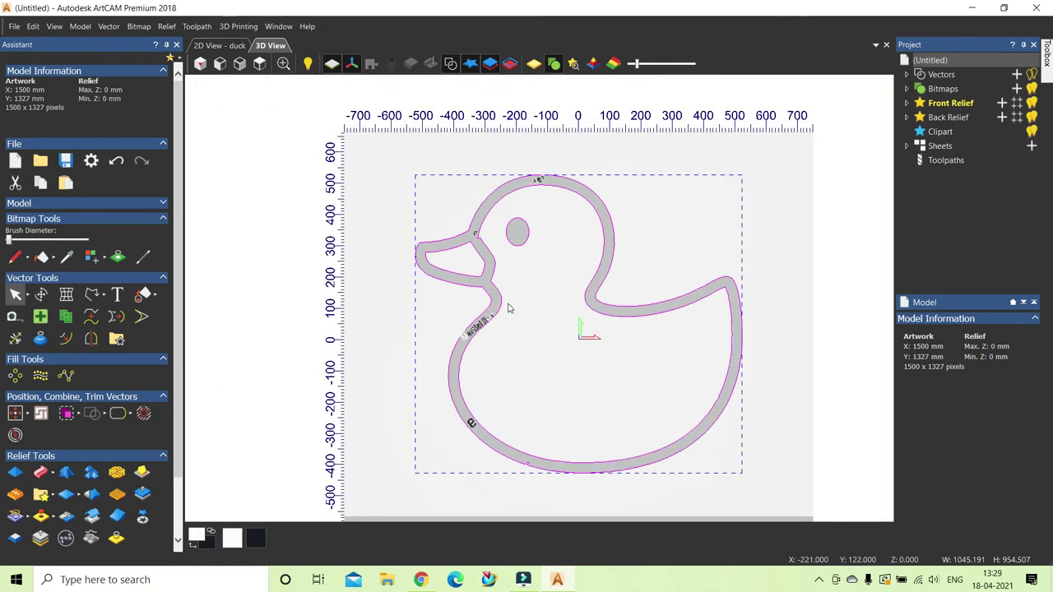
{"action": "scroll", "coordinate": [508, 308], "scroll_direction": "up", "scroll_amount": 1}
{"action": "scroll", "coordinate": [505, 305], "scroll_direction": "down", "scroll_amount": 1}
{"action": "scroll", "coordinate": [506, 301], "scroll_direction": "up", "scroll_amount": 2}
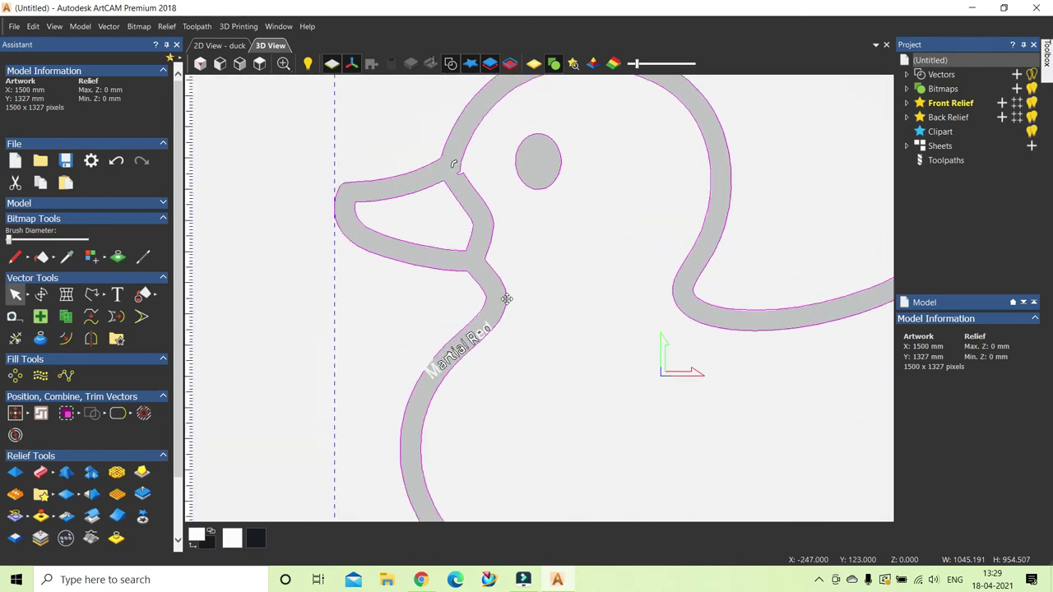
{"action": "scroll", "coordinate": [518, 309], "scroll_direction": "down", "scroll_amount": 1}
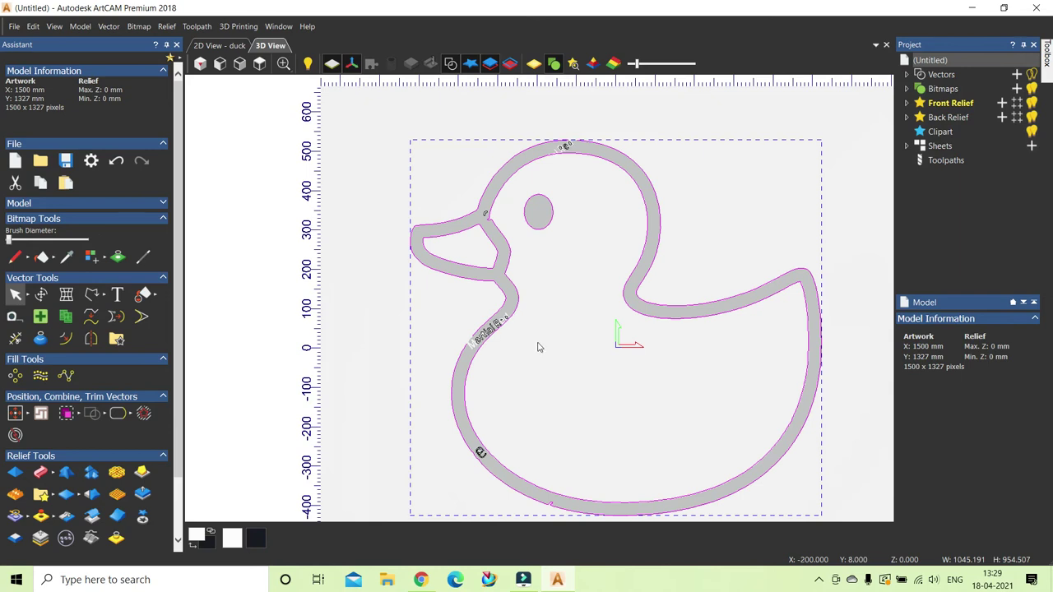
{"action": "scroll", "coordinate": [537, 346], "scroll_direction": "down", "scroll_amount": 1}
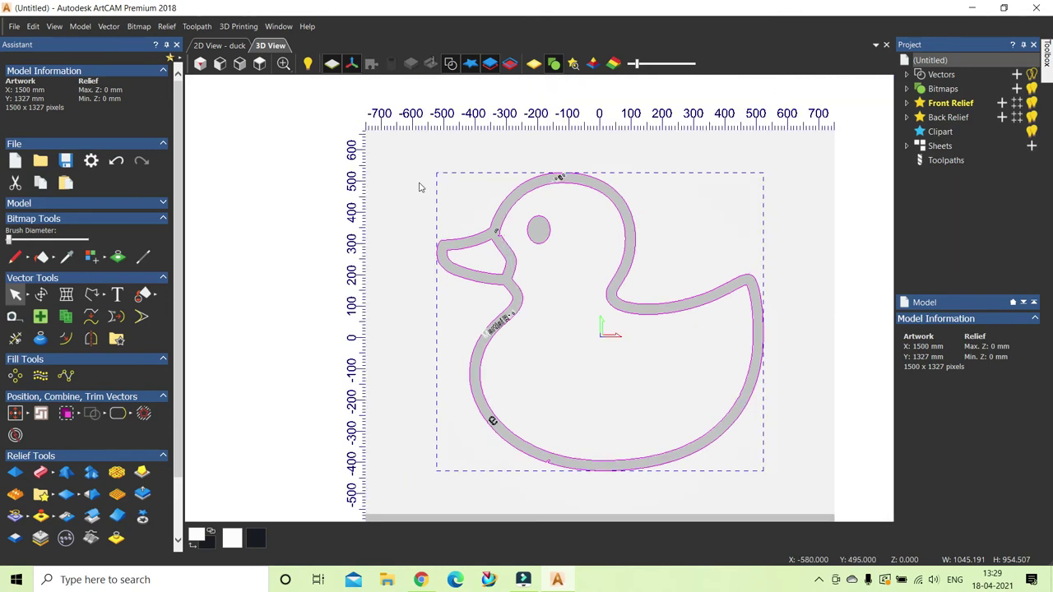
{"action": "scroll", "coordinate": [419, 188], "scroll_direction": "down", "scroll_amount": 1}
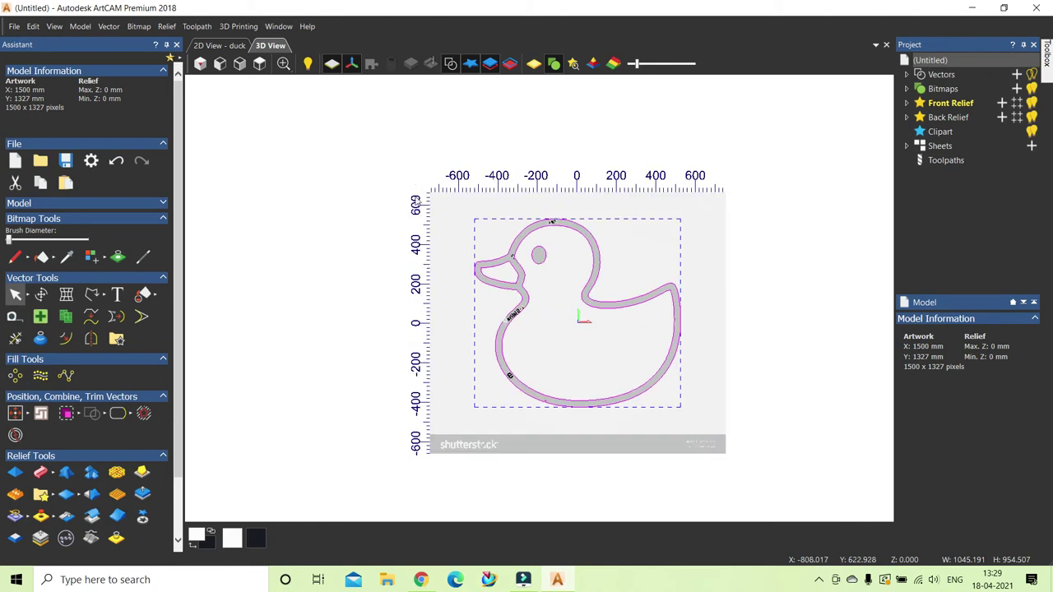
- Deselect the duck outlines and close the model without saving the changes
{"action": "left_click", "coordinate": [110, 26]}
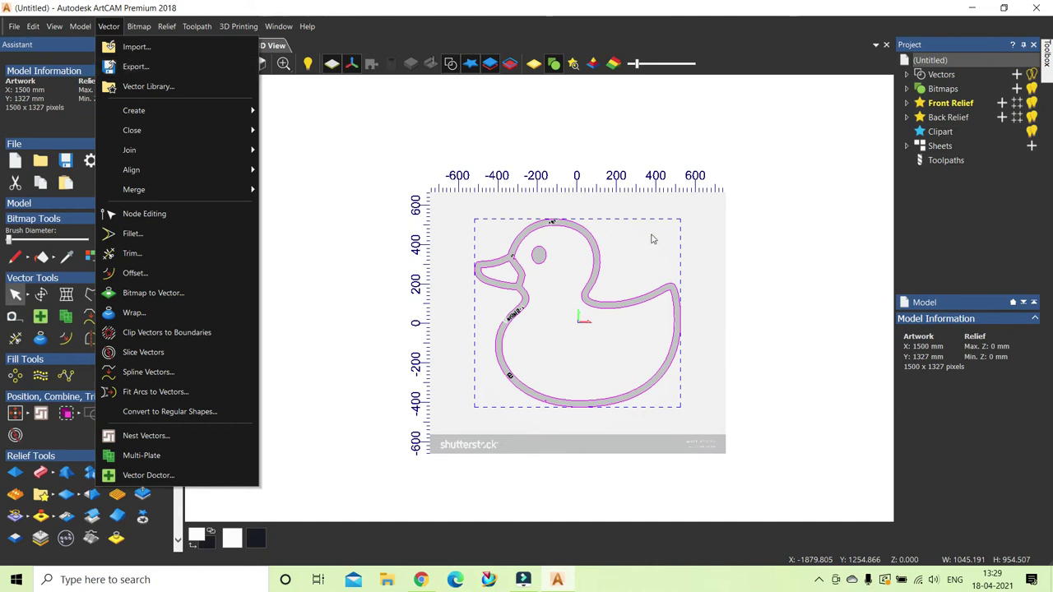
{"action": "left_click", "coordinate": [703, 231]}
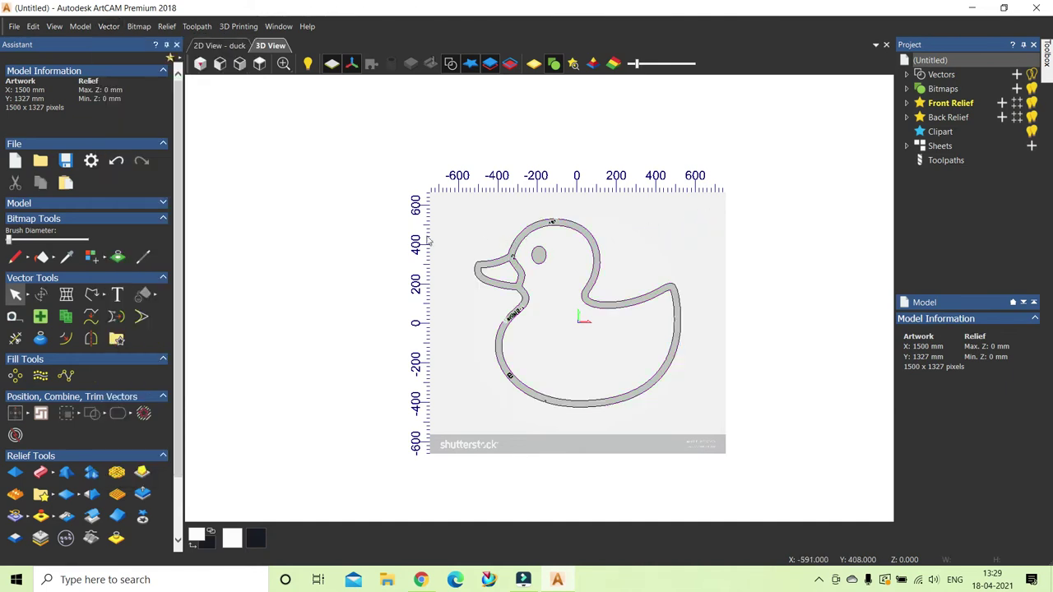
{"action": "left_click", "coordinate": [14, 26]}
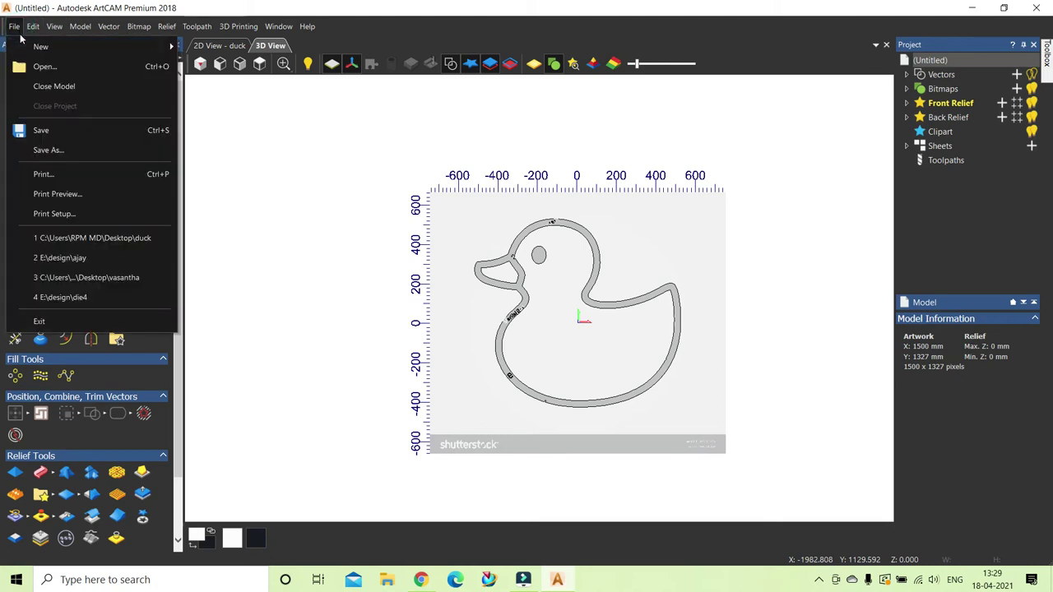
{"action": "mouse_move", "coordinate": [44, 54]}
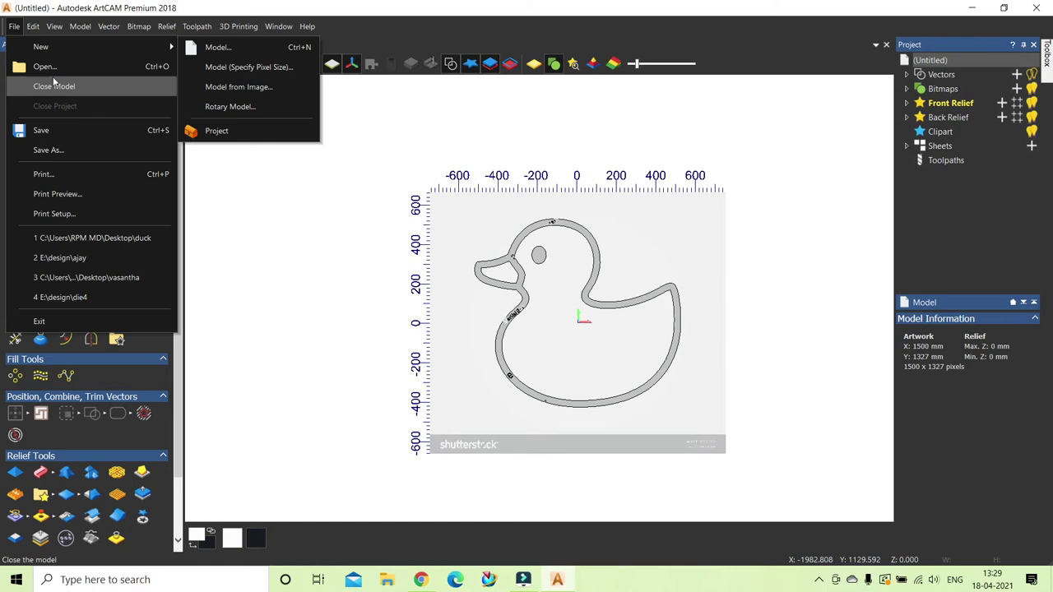
{"action": "left_click", "coordinate": [60, 86]}
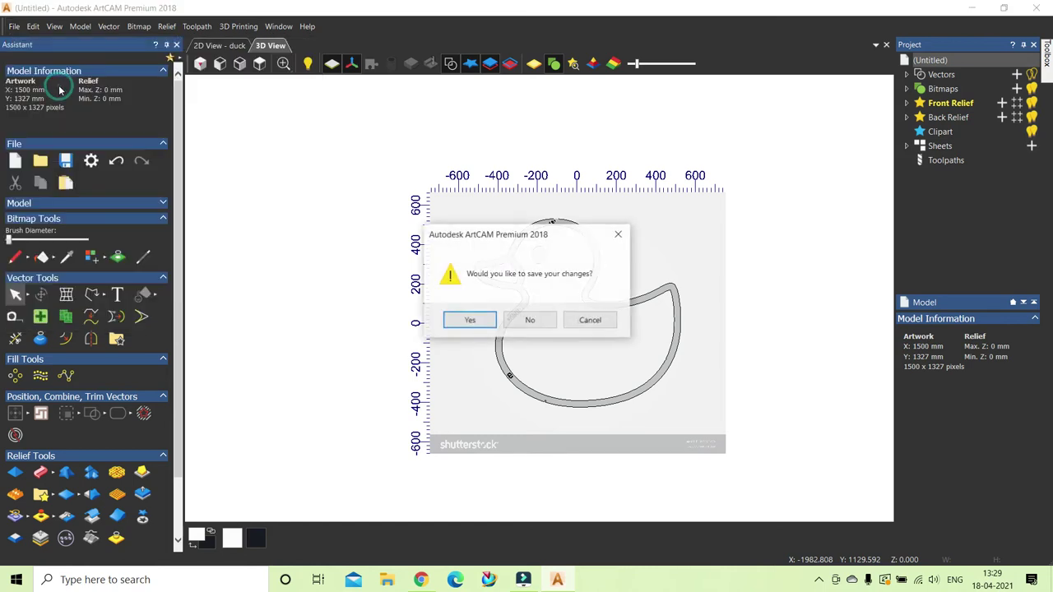
{"action": "left_click", "coordinate": [532, 320]}
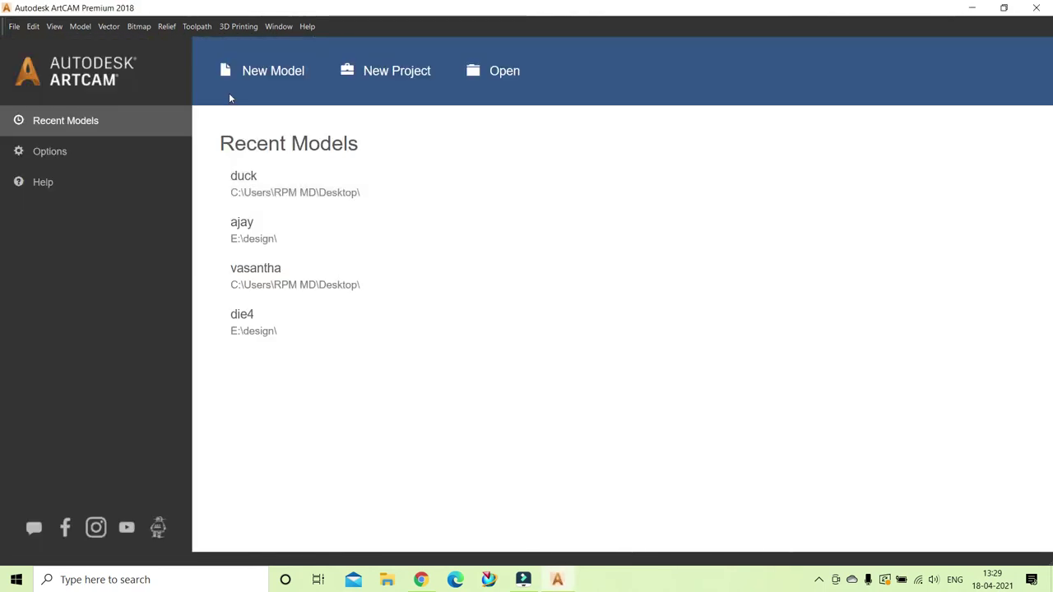
- Create a new model 15 mm wide and 10 mm high
{"action": "left_click", "coordinate": [265, 73]}
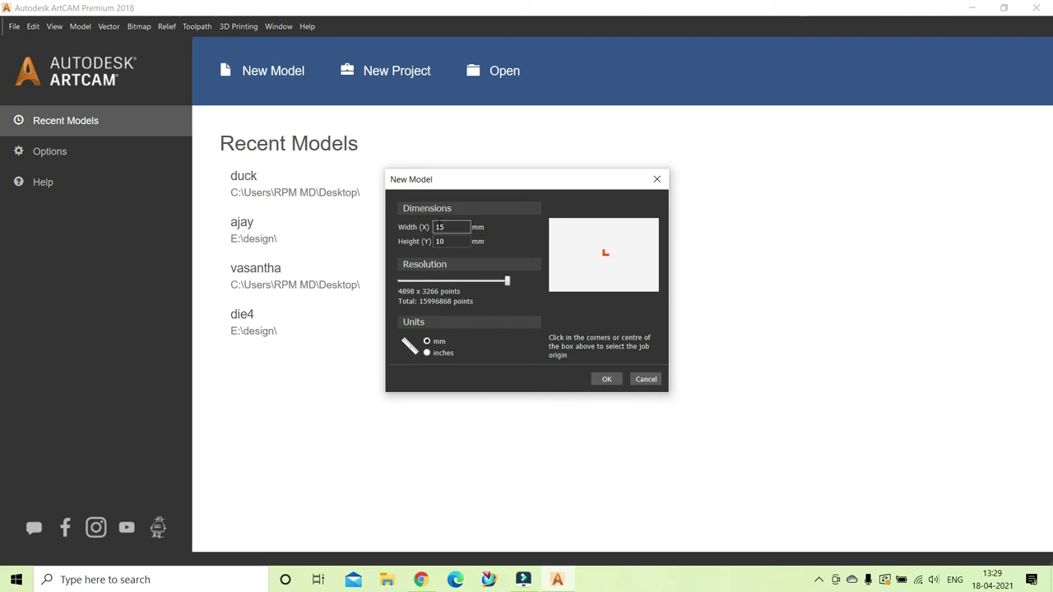
{"action": "left_click", "coordinate": [451, 239]}
{"action": "left_click", "coordinate": [607, 379]}
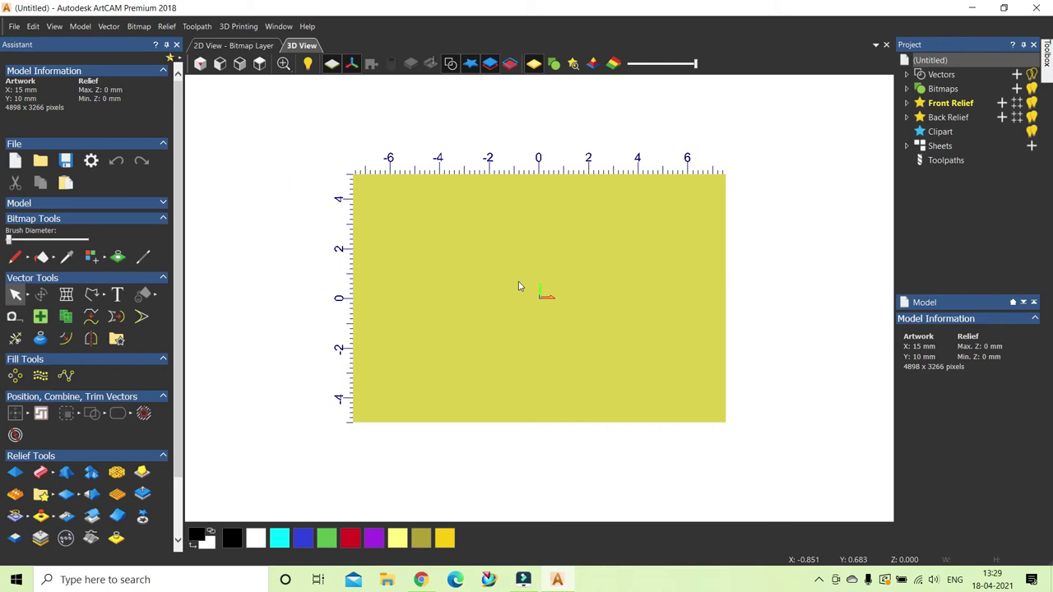
- Import the vector file duck.eps from the Desktop into the current layer
{"action": "left_click", "coordinate": [108, 28]}
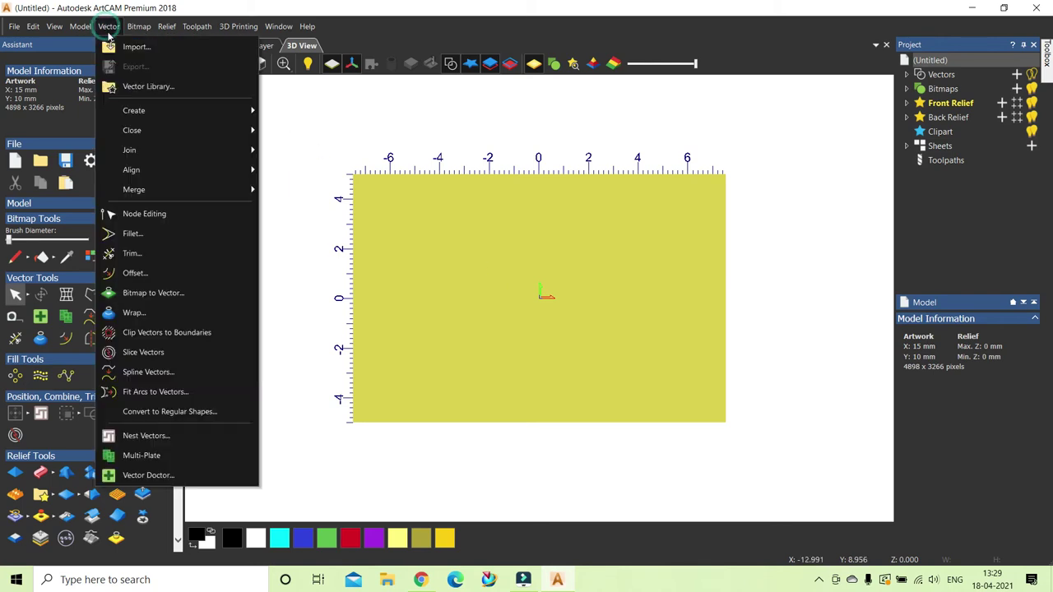
{"action": "left_click", "coordinate": [132, 48]}
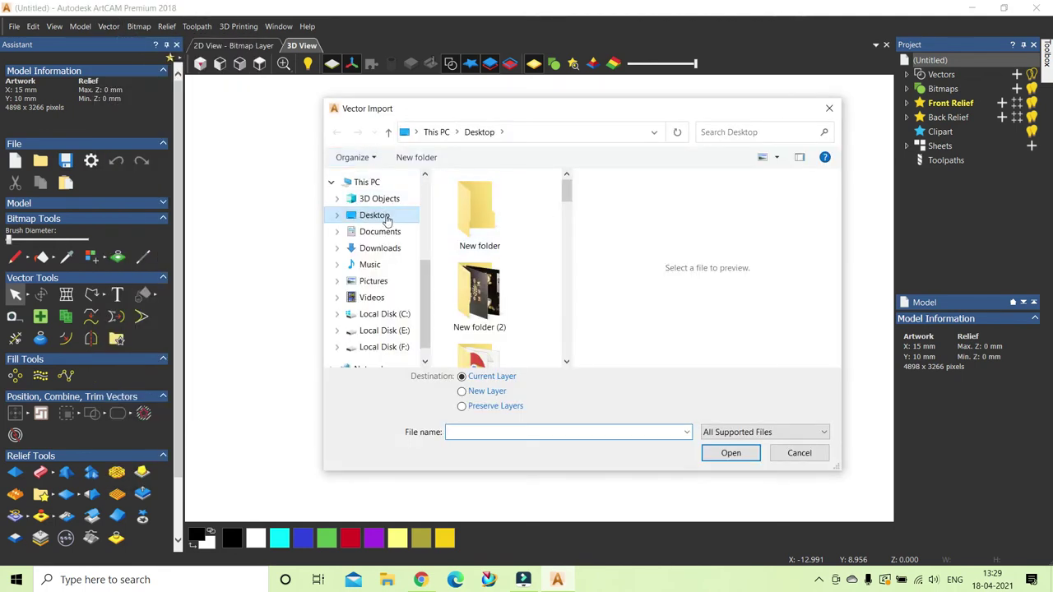
{"action": "left_click_drag", "start_coordinate": [565, 188], "coordinate": [566, 215]}
{"action": "left_click", "coordinate": [506, 431]}
{"action": "left_click", "coordinate": [505, 432]}
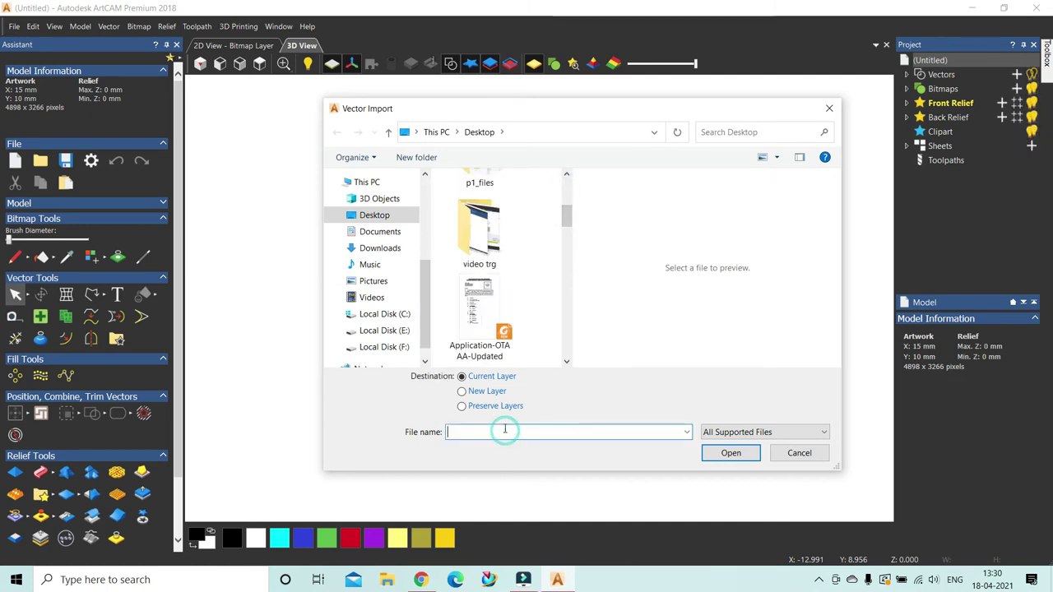
{"action": "type", "text": "duc"}
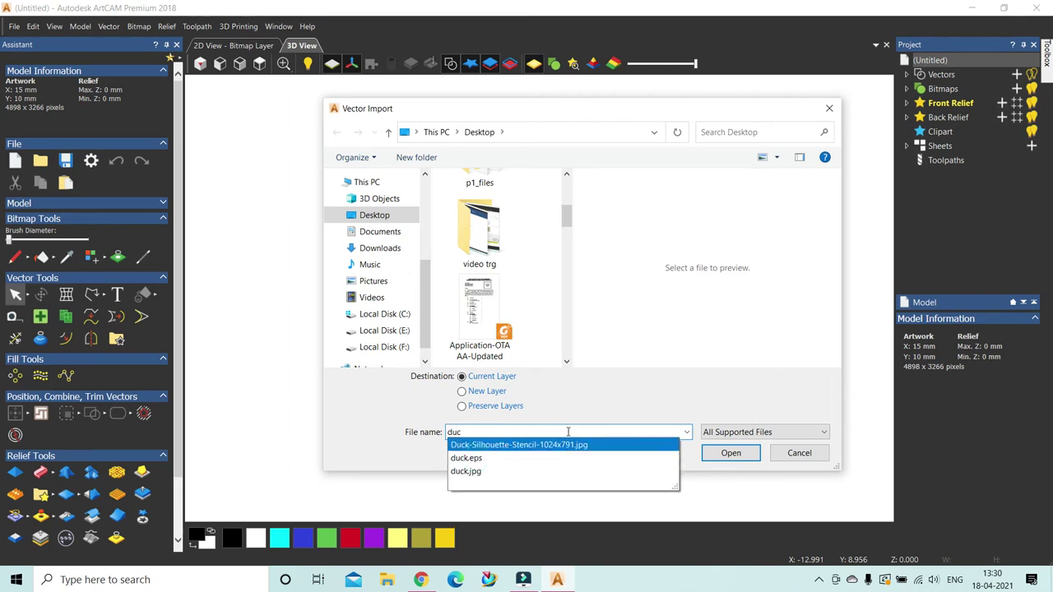
{"action": "left_click", "coordinate": [478, 458]}
{"action": "left_click", "coordinate": [742, 461]}
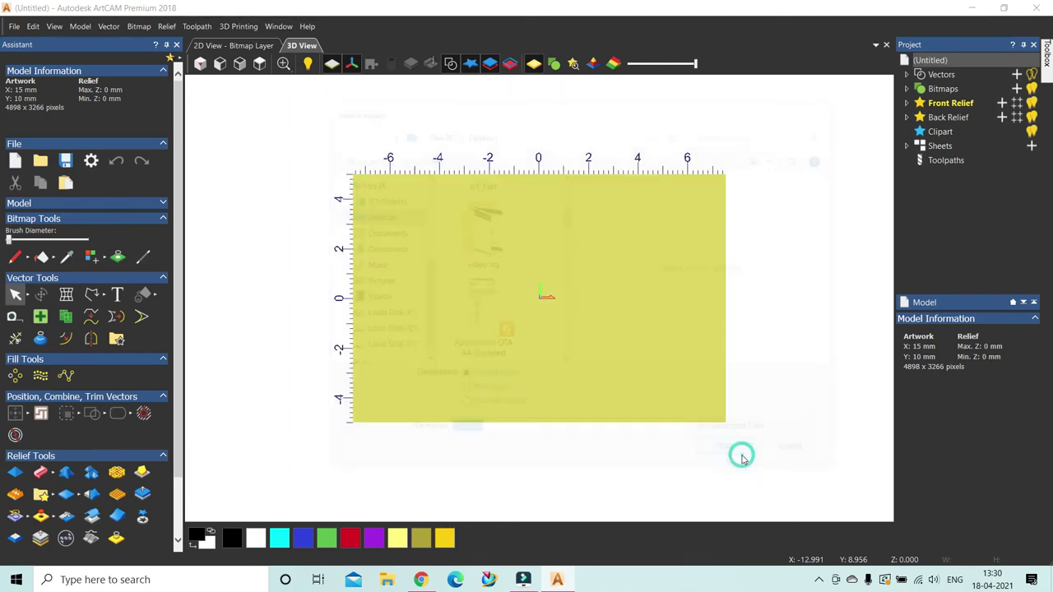
- Examine the imported duck outlines and their size and position relative to the model area and origin
{"action": "scroll", "coordinate": [653, 320], "scroll_direction": "down", "scroll_amount": 10}
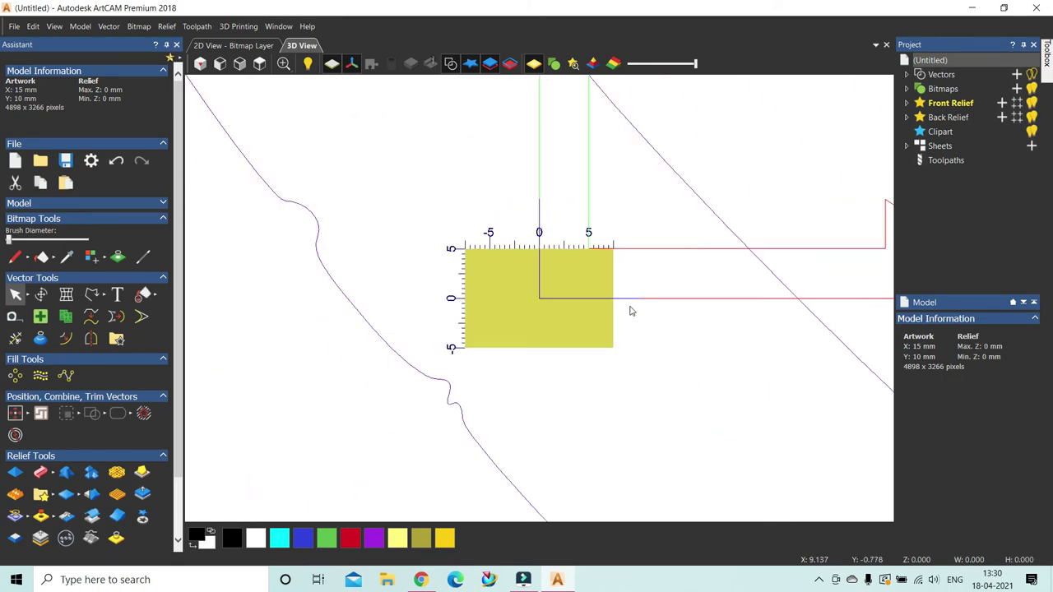
{"action": "scroll", "coordinate": [676, 247], "scroll_direction": "down", "scroll_amount": 5}
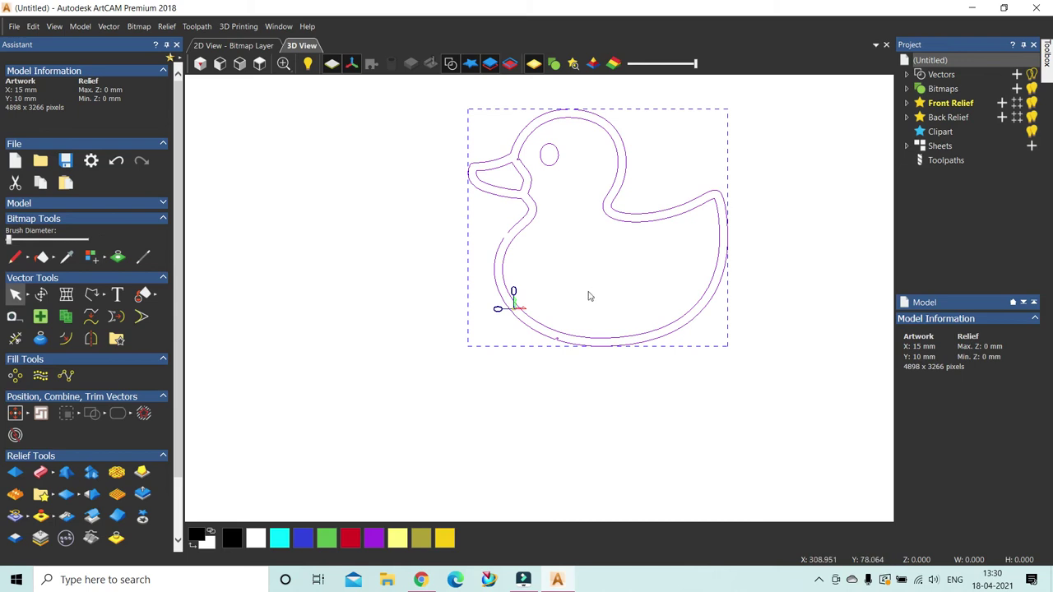
{"action": "scroll", "coordinate": [576, 296], "scroll_direction": "up", "scroll_amount": 2}
{"action": "scroll", "coordinate": [573, 288], "scroll_direction": "up", "scroll_amount": 2}
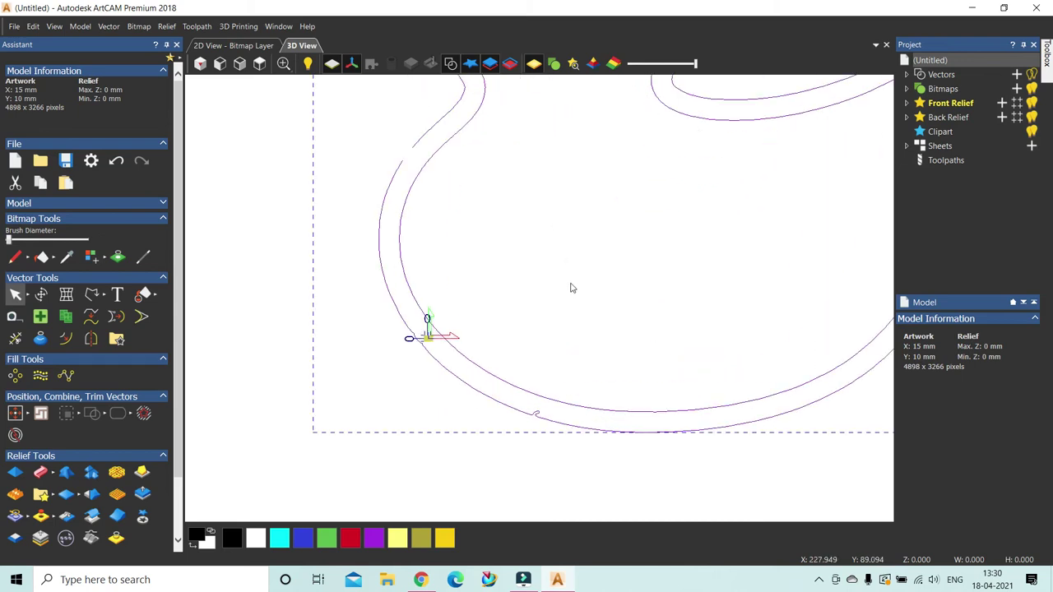
{"action": "scroll", "coordinate": [573, 287], "scroll_direction": "up", "scroll_amount": 2}
{"action": "scroll", "coordinate": [392, 336], "scroll_direction": "down", "scroll_amount": 2}
{"action": "scroll", "coordinate": [392, 335], "scroll_direction": "down", "scroll_amount": 4}
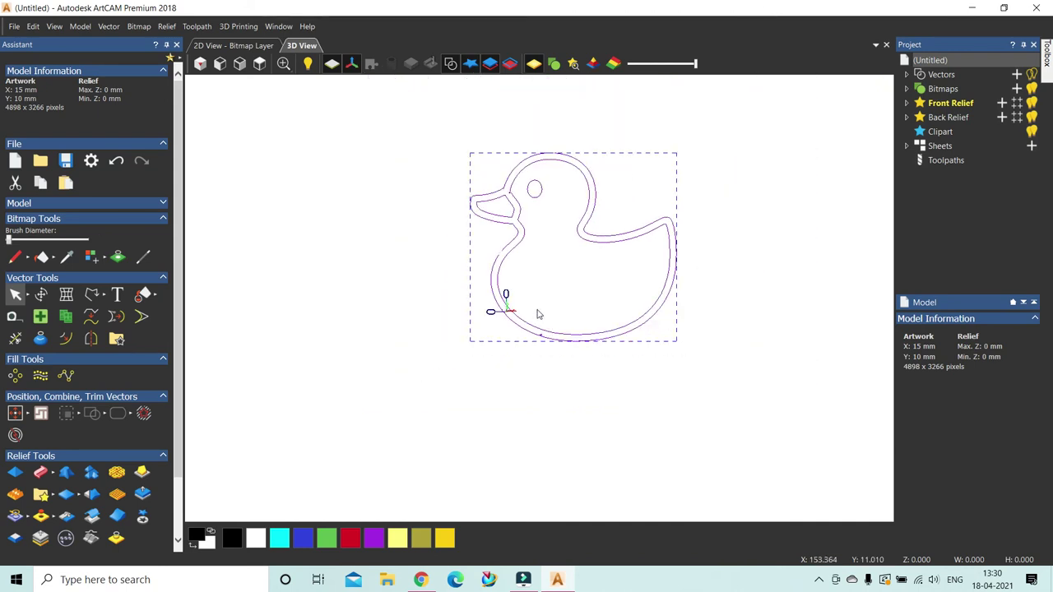
{"action": "scroll", "coordinate": [537, 313], "scroll_direction": "up", "scroll_amount": 1}
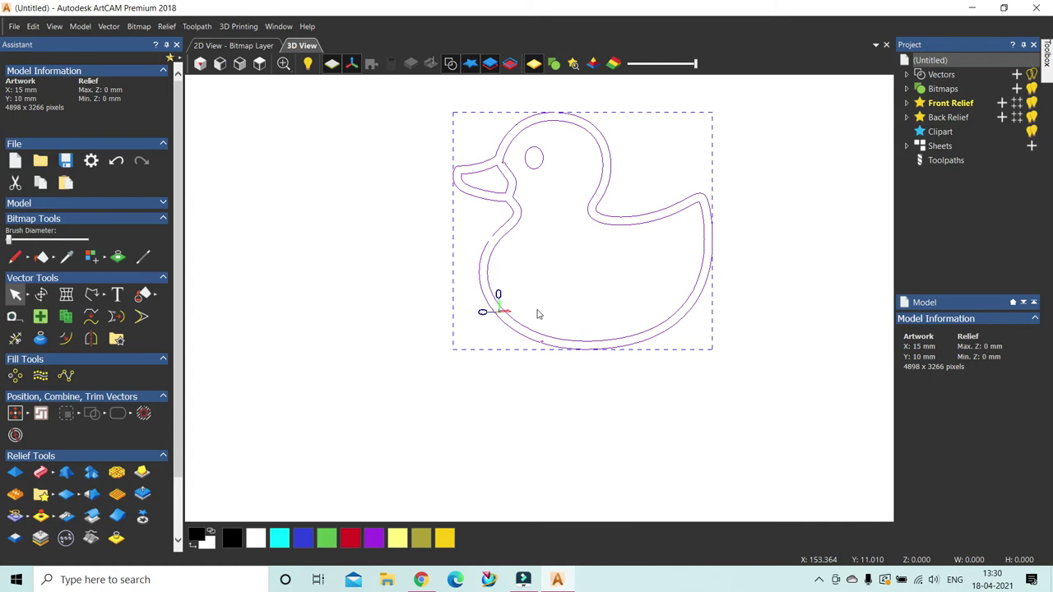
{"action": "scroll", "coordinate": [537, 313], "scroll_direction": "up", "scroll_amount": 1}
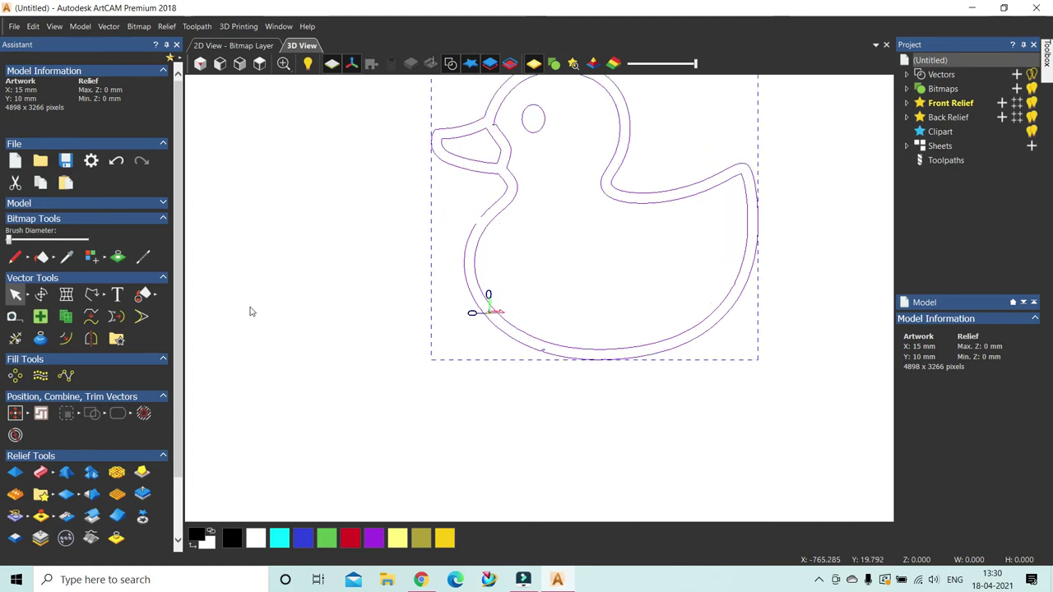
- Try to scale the imported duck to 15 mm wide with the aspect ratio maintained
{"action": "left_click", "coordinate": [41, 296]}
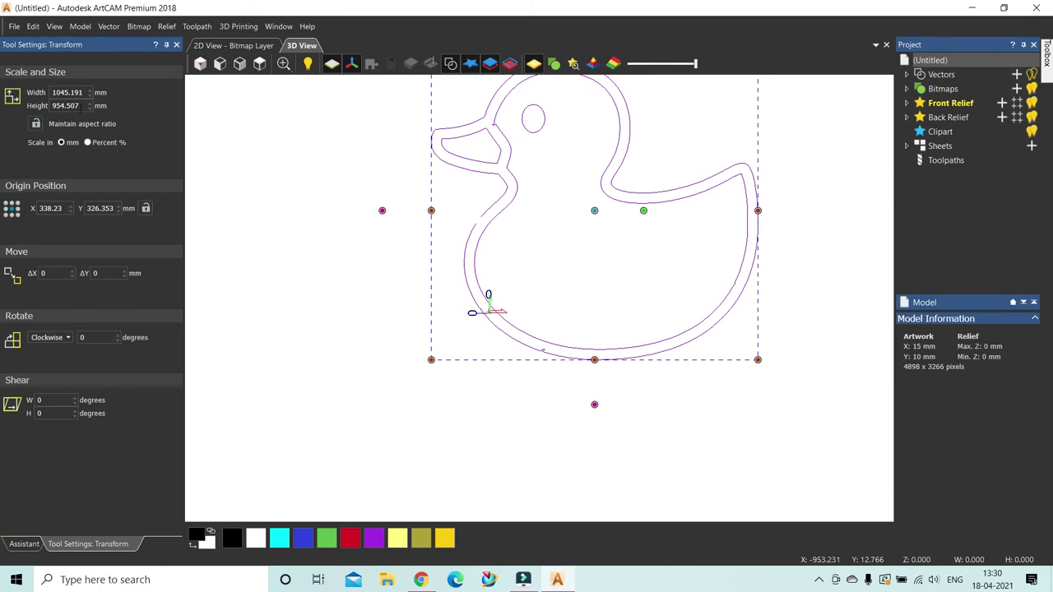
{"action": "left_click", "coordinate": [88, 93]}
{"action": "left_click_drag", "start_coordinate": [89, 93], "coordinate": [45, 90]}
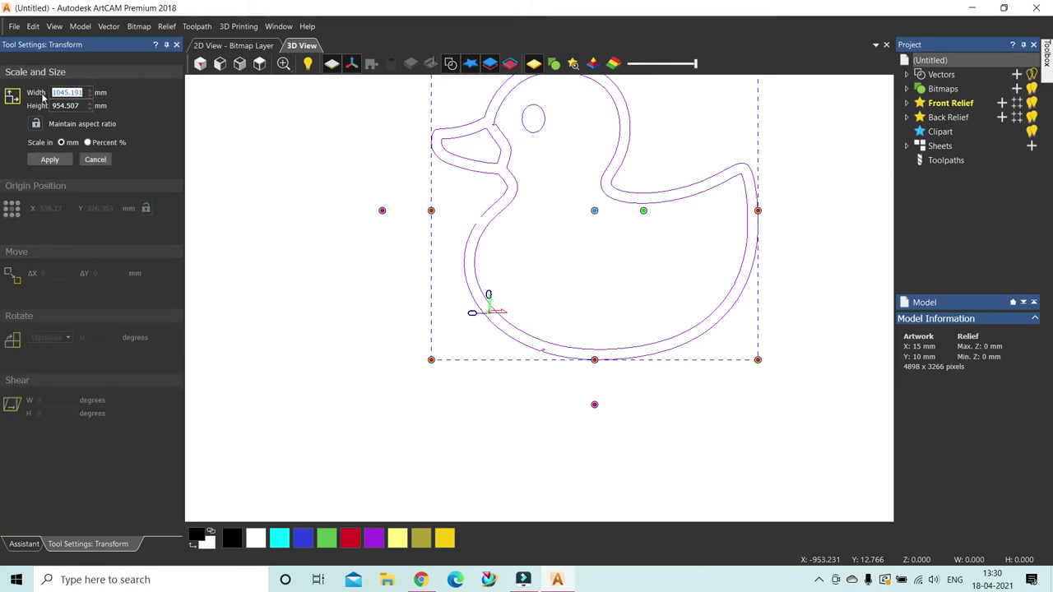
{"action": "type", "text": "15"}
{"action": "left_click", "coordinate": [36, 124]}
{"action": "key", "text": "Return"}
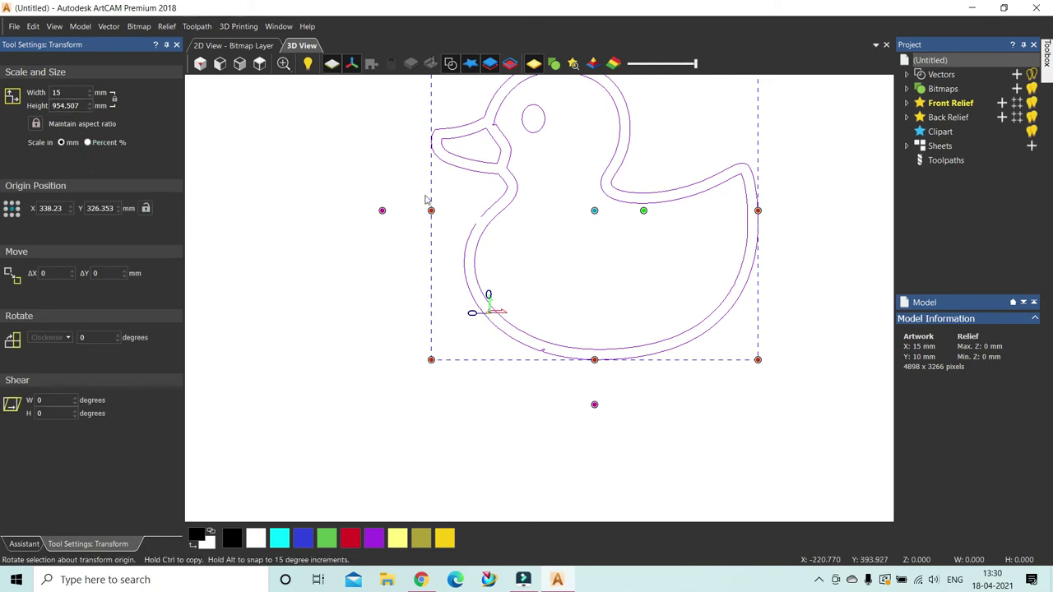
{"action": "left_click", "coordinate": [506, 214]}
{"action": "left_click", "coordinate": [503, 210]}
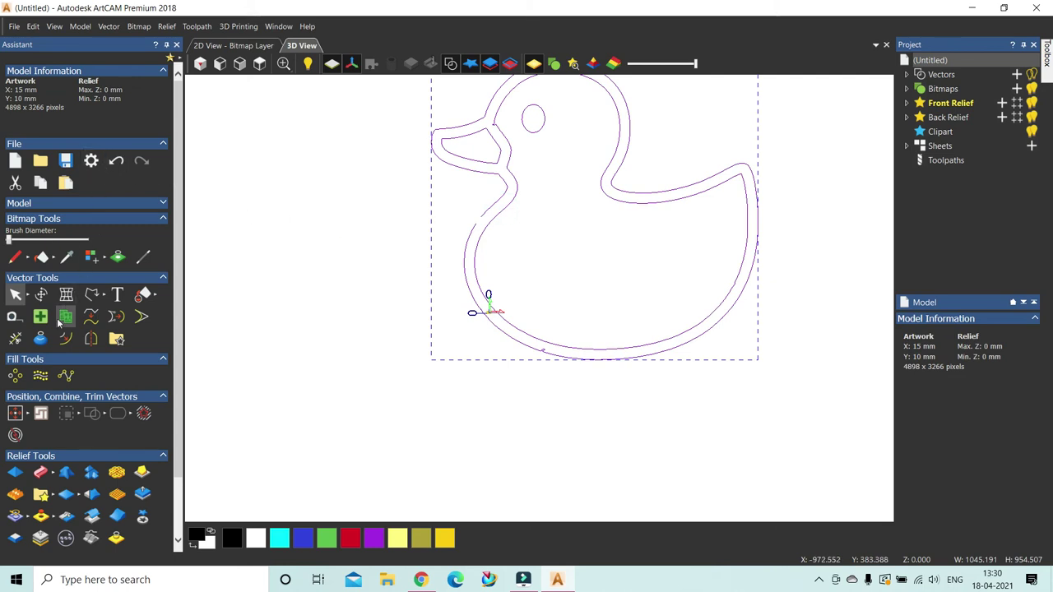
- Scale the imported duck vectors to 10 mm wide, keeping the aspect ratio locked
{"action": "left_click", "coordinate": [41, 294]}
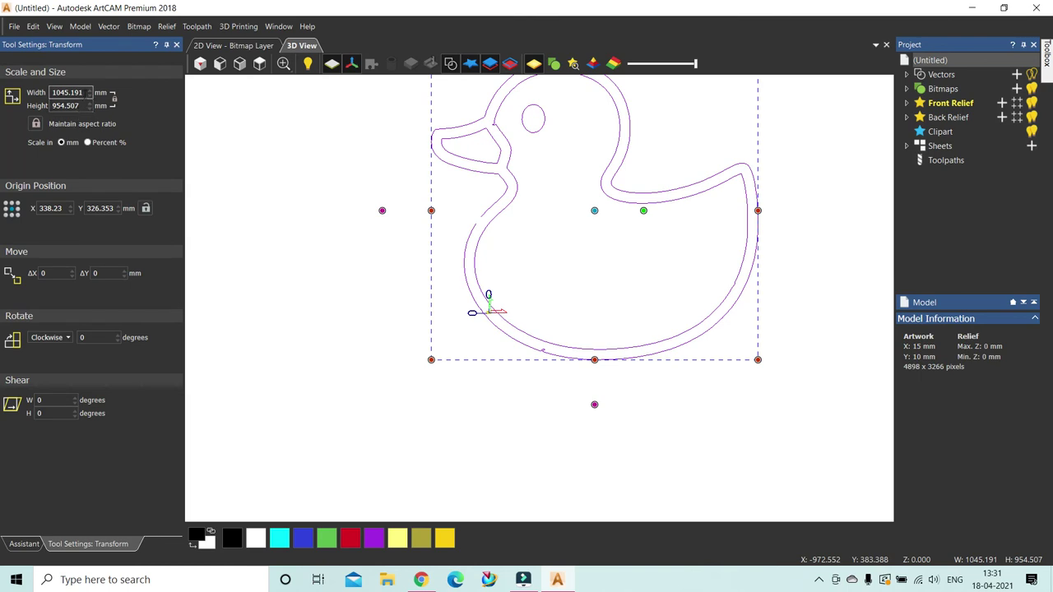
{"action": "double_click", "coordinate": [67, 92]}
{"action": "type", "text": "15"}
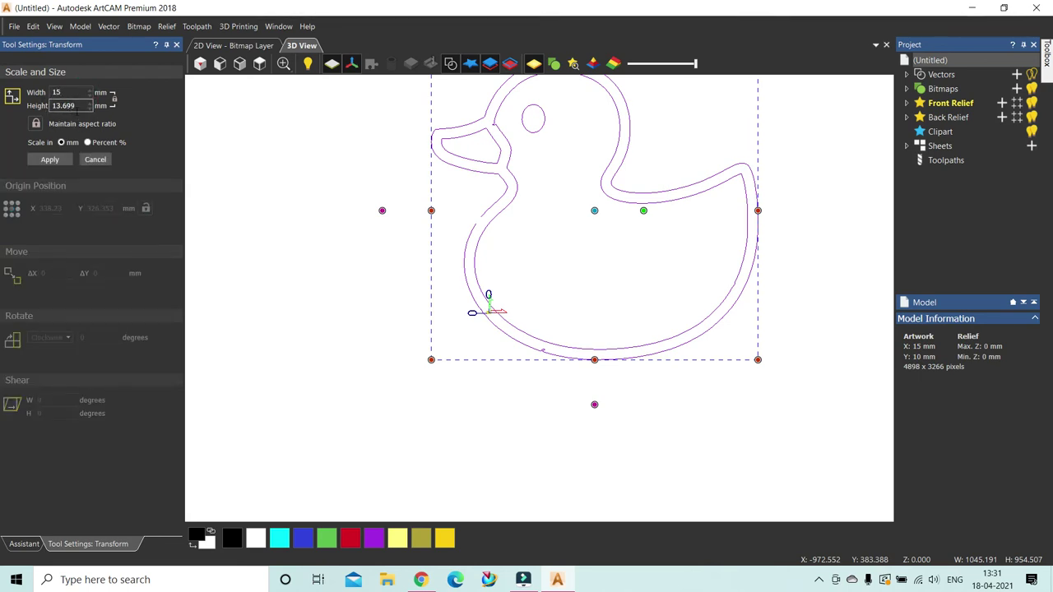
{"action": "double_click", "coordinate": [58, 92]}
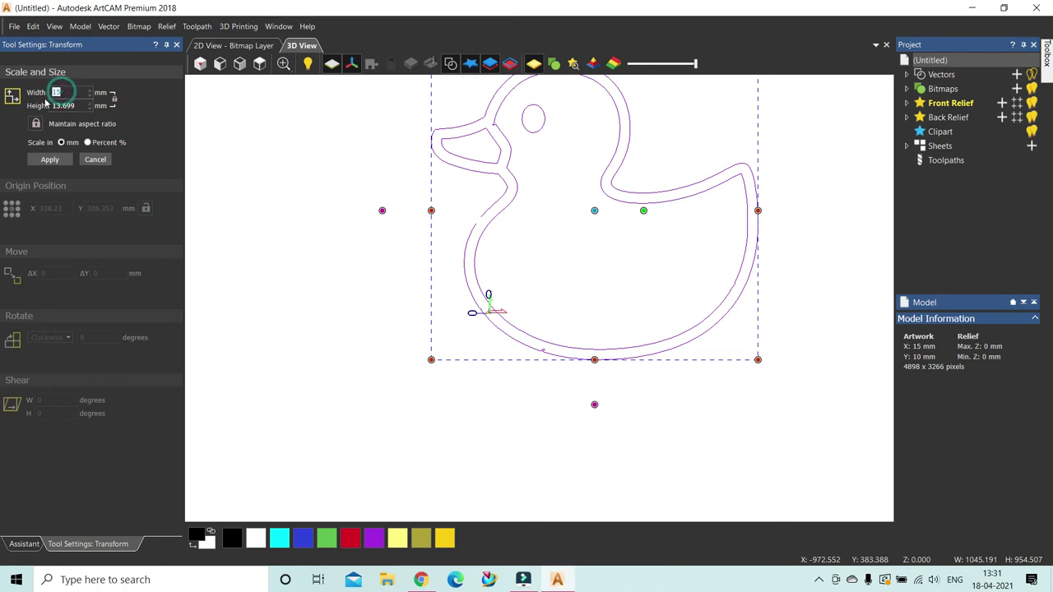
{"action": "type", "text": "12"}
{"action": "key", "text": "Return"}
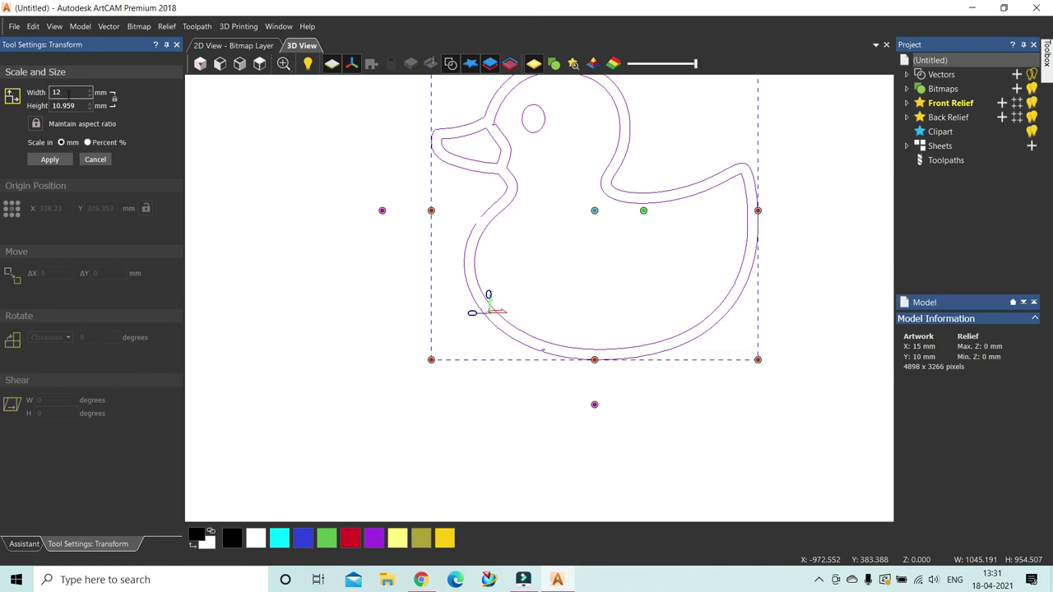
{"action": "type", "text": "11"}
{"action": "double_click", "coordinate": [61, 92]}
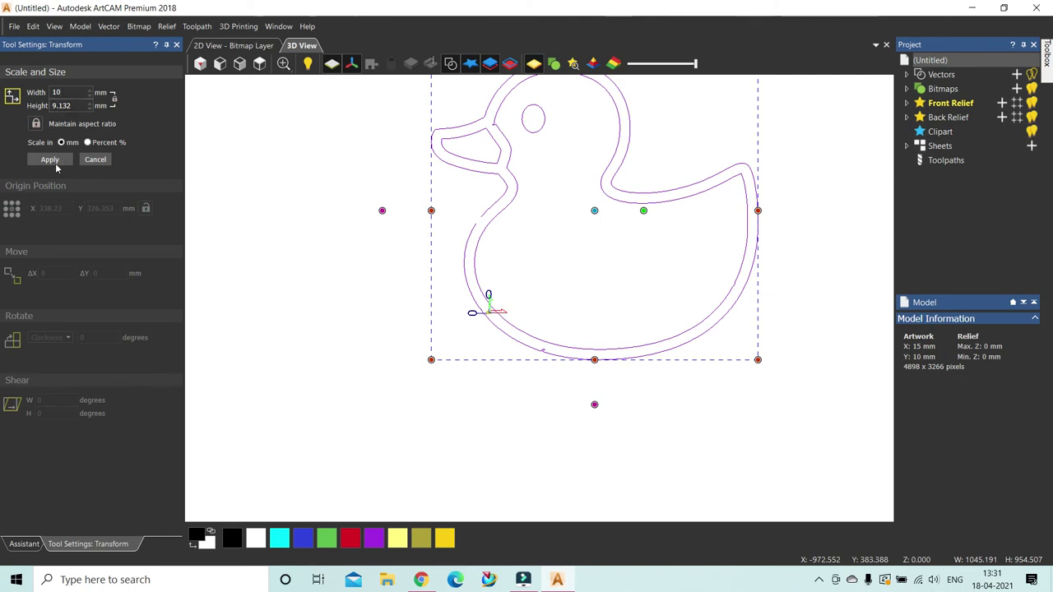
{"action": "left_click", "coordinate": [51, 160]}
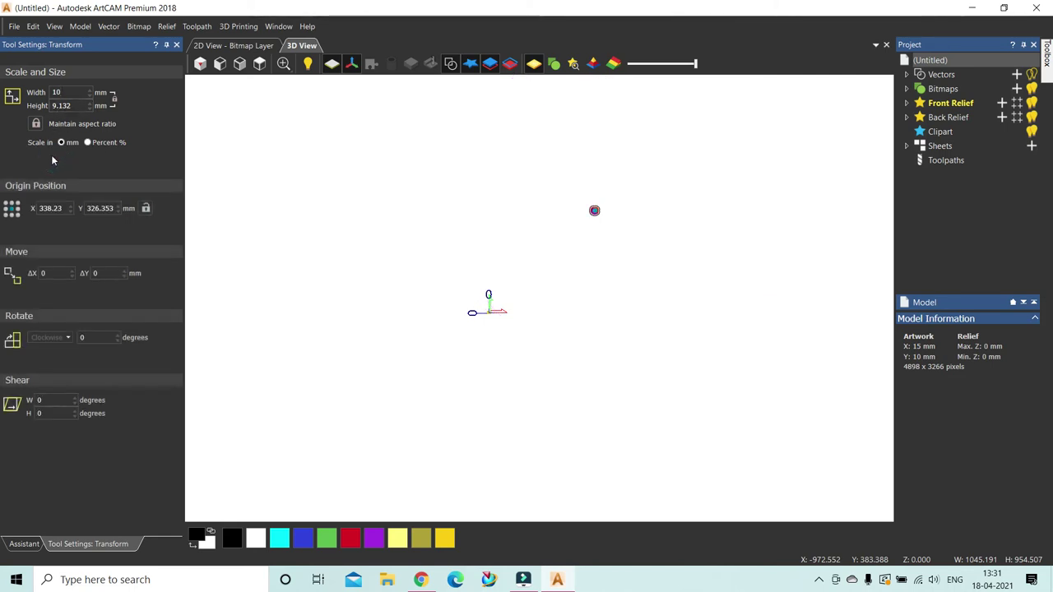
{"action": "left_click", "coordinate": [176, 45]}
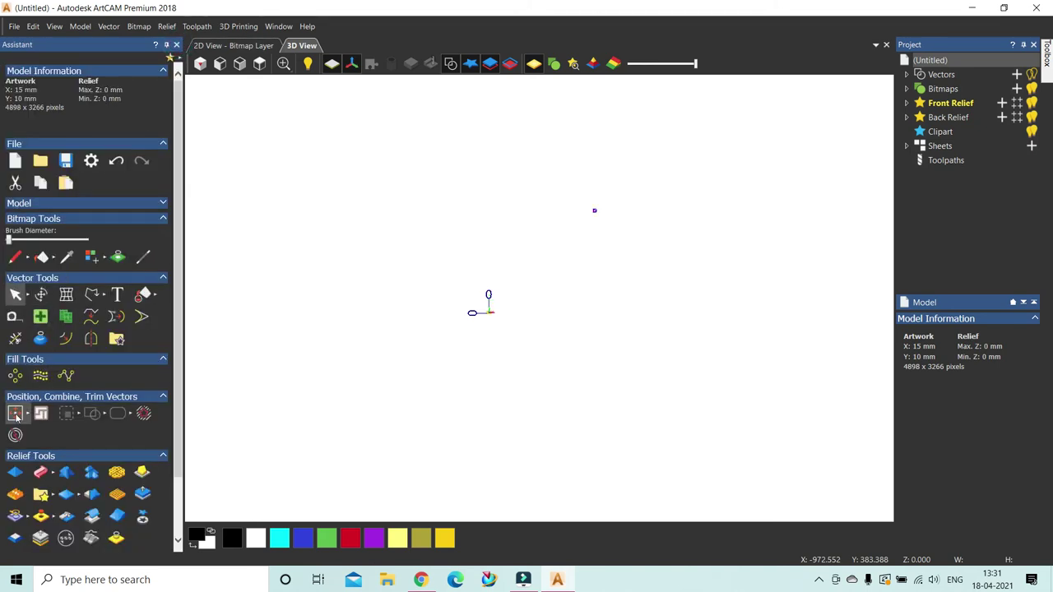
- Centre the scaled duck vectors in the 15 × 10 mm model area and deselect them
{"action": "left_click", "coordinate": [16, 416]}
{"action": "scroll", "coordinate": [487, 329], "scroll_direction": "up", "scroll_amount": 2}
{"action": "scroll", "coordinate": [487, 329], "scroll_direction": "up", "scroll_amount": 8}
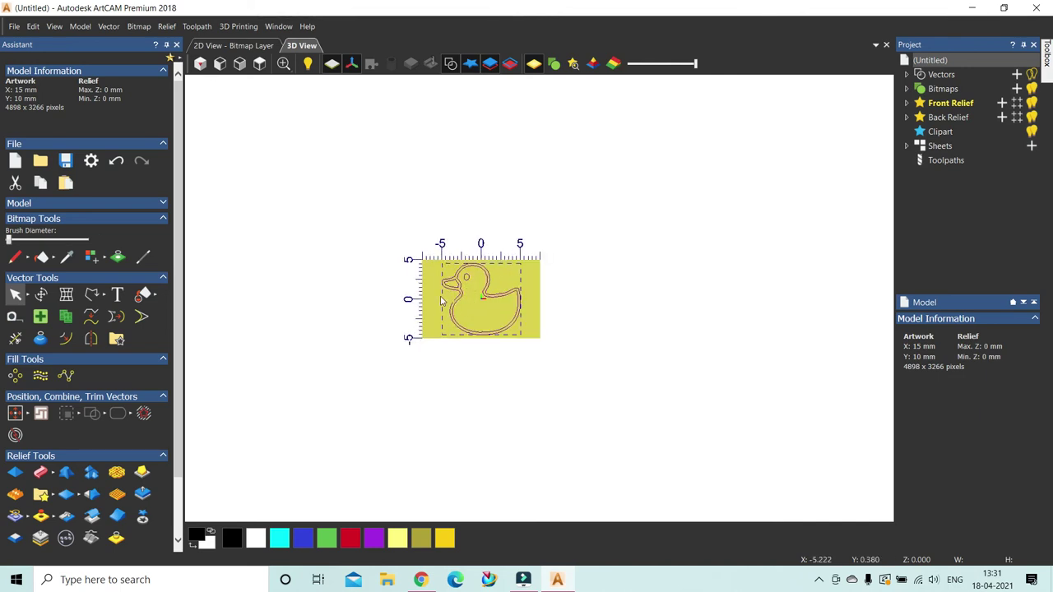
{"action": "scroll", "coordinate": [442, 301], "scroll_direction": "up", "scroll_amount": 3}
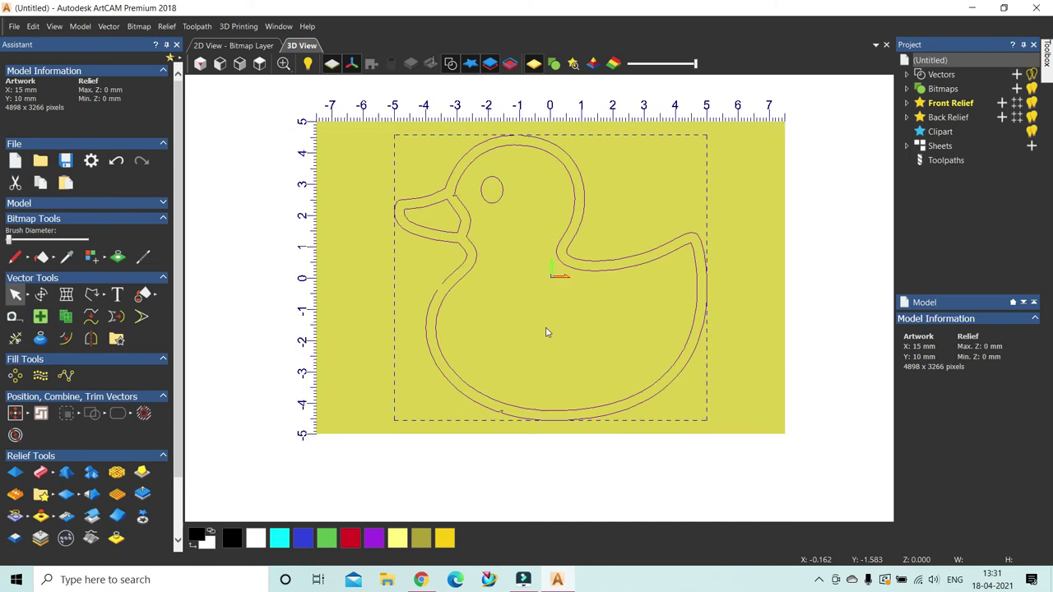
{"action": "scroll", "coordinate": [549, 329], "scroll_direction": "up", "scroll_amount": 1}
{"action": "scroll", "coordinate": [551, 328], "scroll_direction": "down", "scroll_amount": 1}
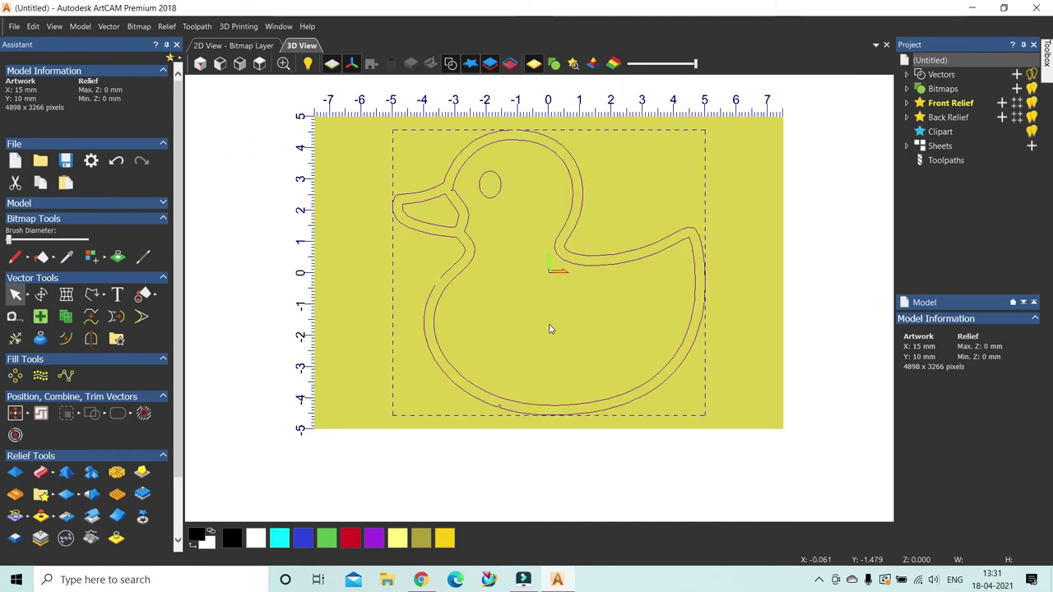
{"action": "left_click", "coordinate": [763, 191]}
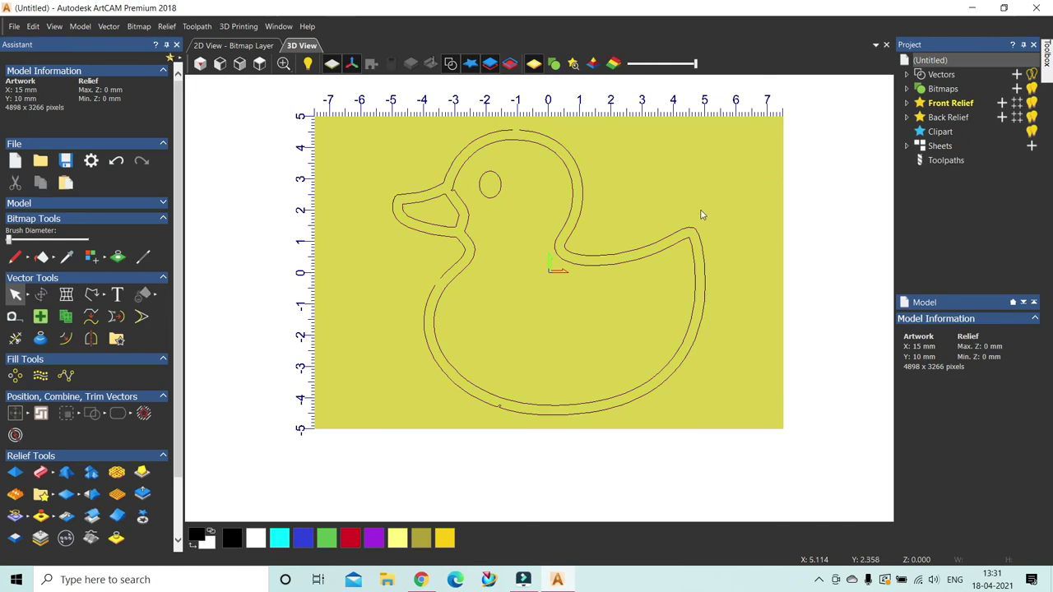
{"action": "scroll", "coordinate": [597, 308], "scroll_direction": "up", "scroll_amount": 2}
{"action": "scroll", "coordinate": [598, 310], "scroll_direction": "down", "scroll_amount": 1}
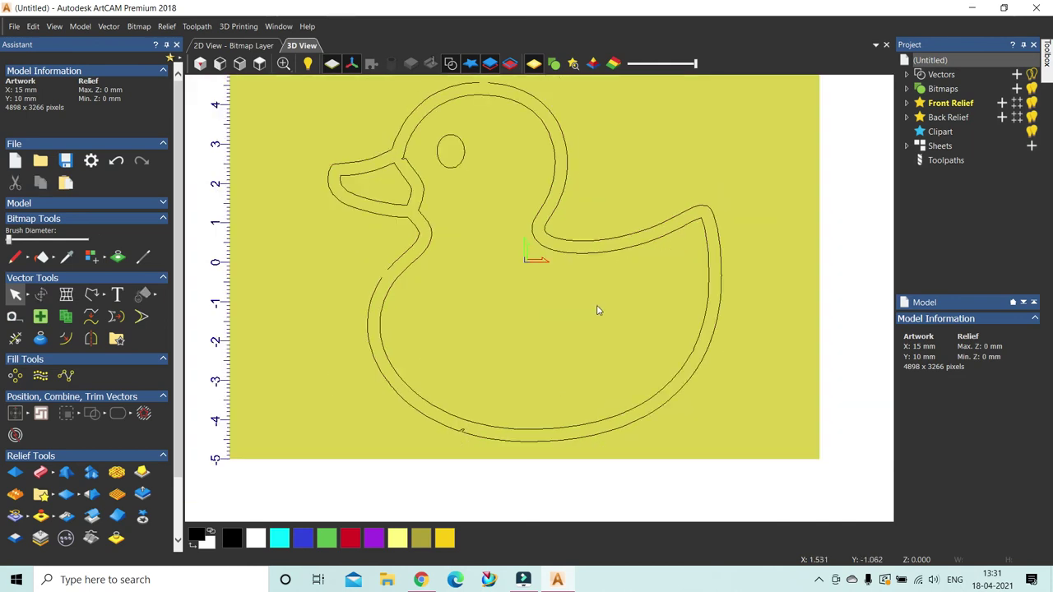
{"action": "scroll", "coordinate": [598, 310], "scroll_direction": "down", "scroll_amount": 1}
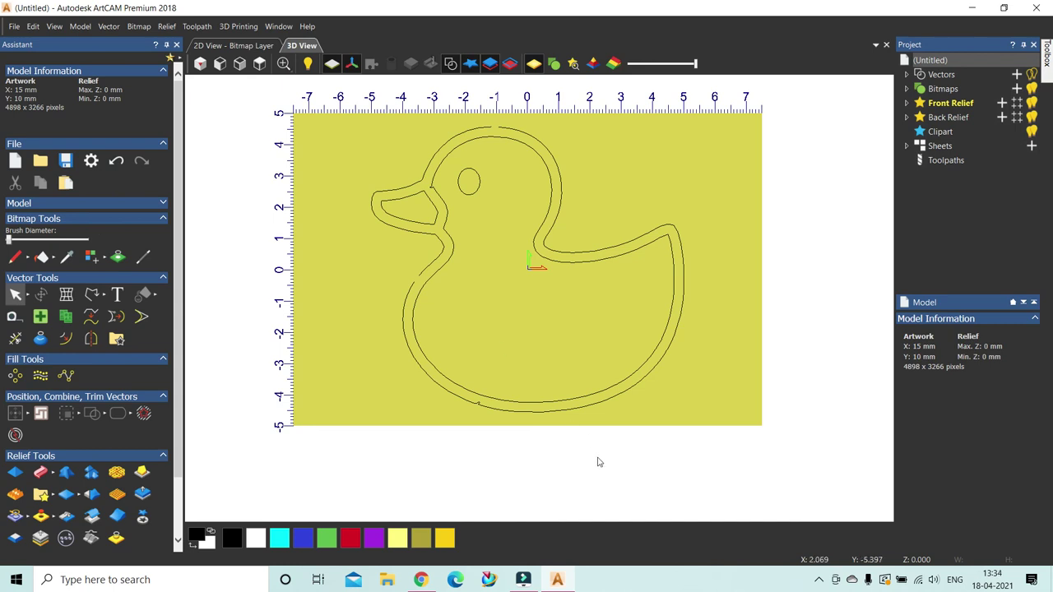
{"action": "left_click", "coordinate": [820, 581]}
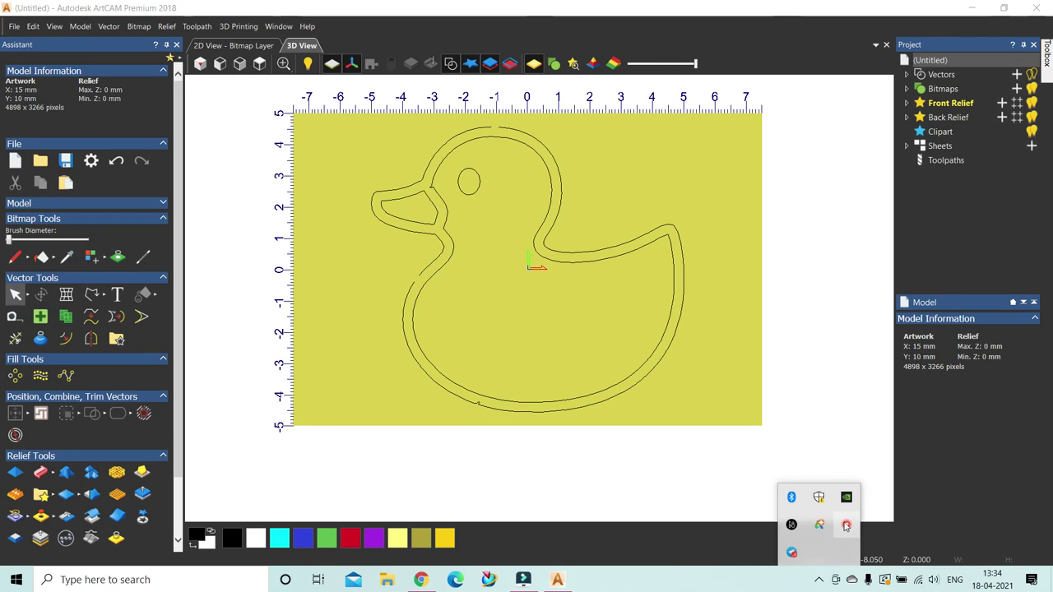